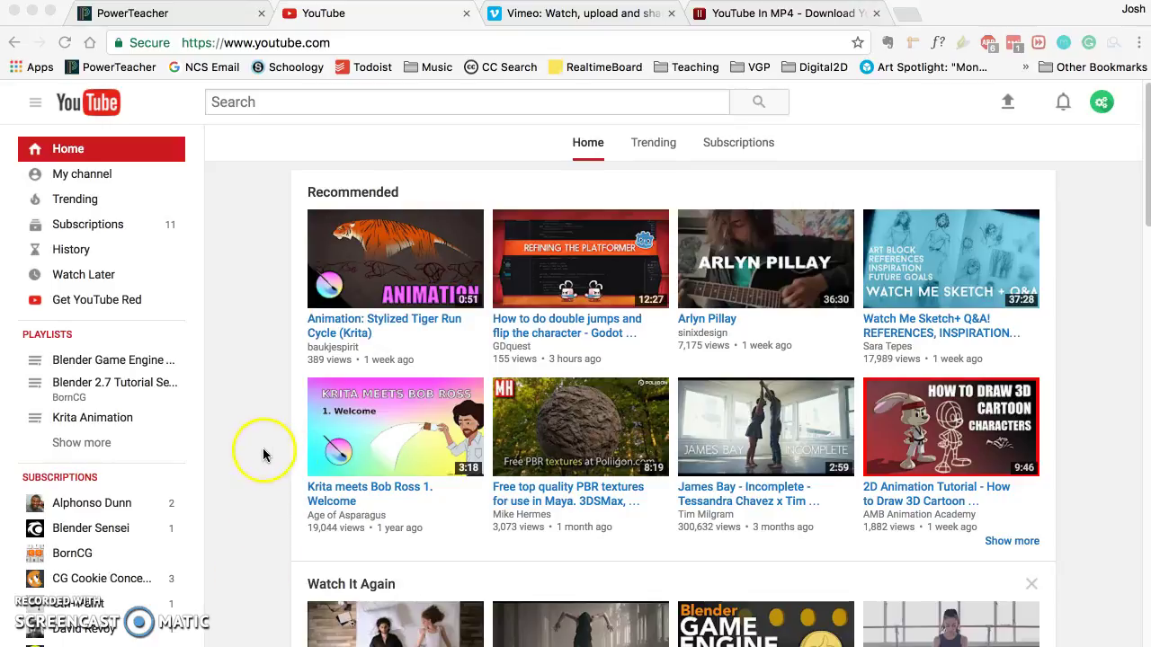
Bring the browser forward and cycle through the Vimeo, YouTube and YouTubeInMP4 tabs.
{"action": "left_click", "coordinate": [260, 412]}
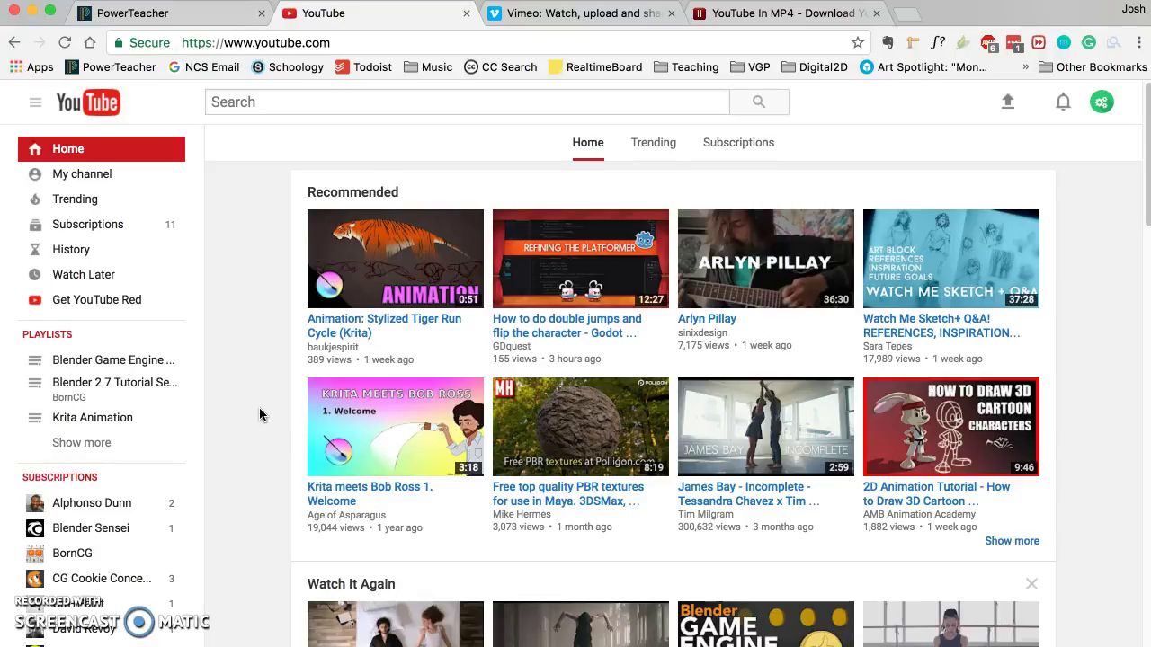
{"action": "left_click", "coordinate": [557, 18]}
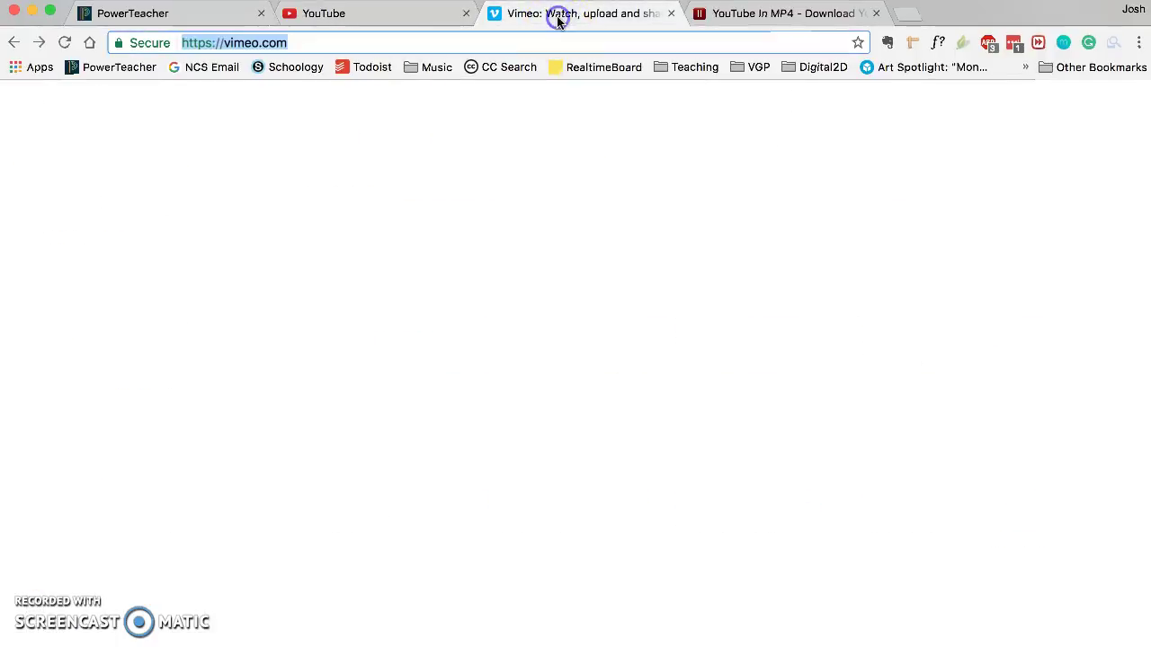
{"action": "left_click", "coordinate": [392, 15]}
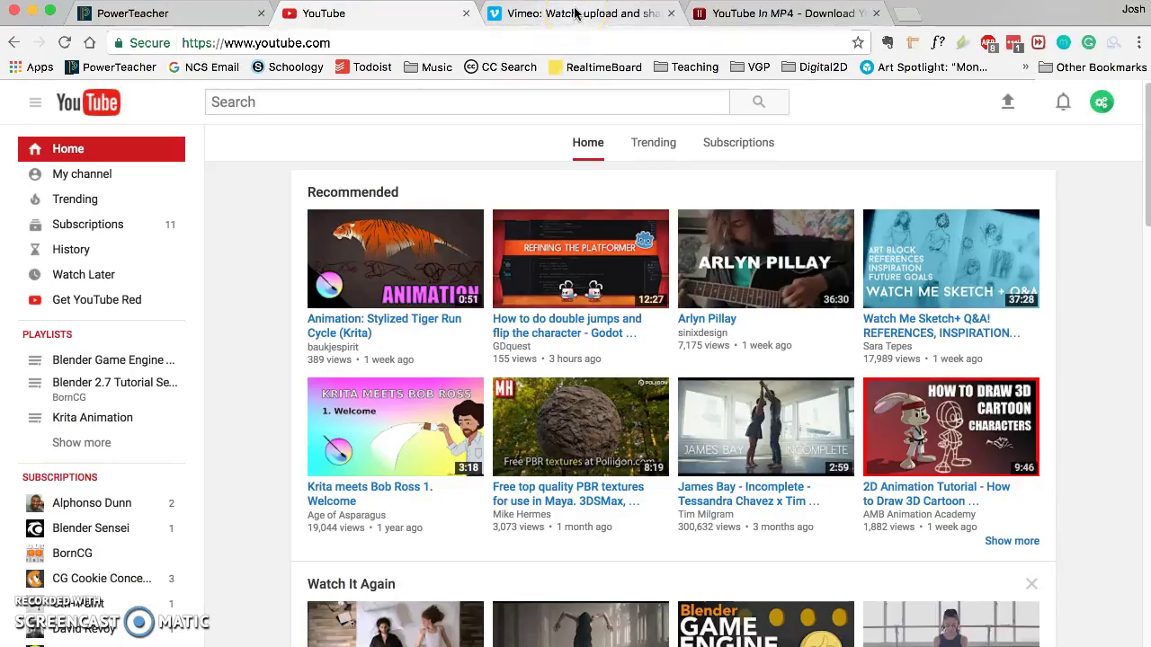
{"action": "left_click", "coordinate": [749, 15]}
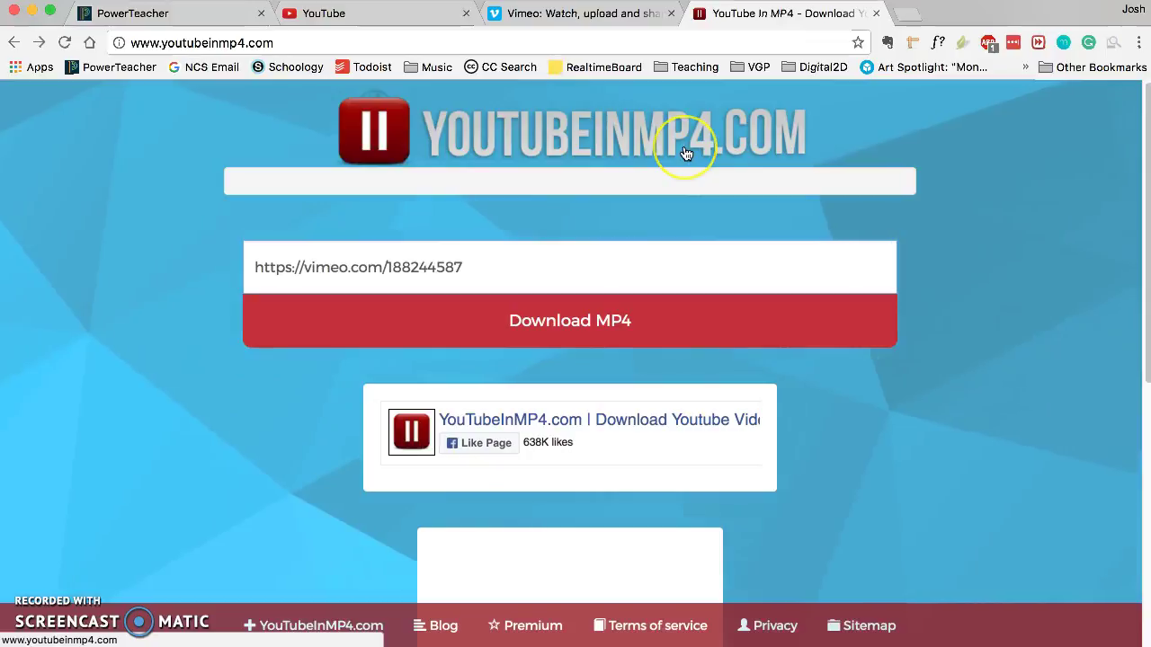
Open the James Bay 'Incomplete' dance video on YouTube and select its URL.
{"action": "left_click", "coordinate": [384, 13]}
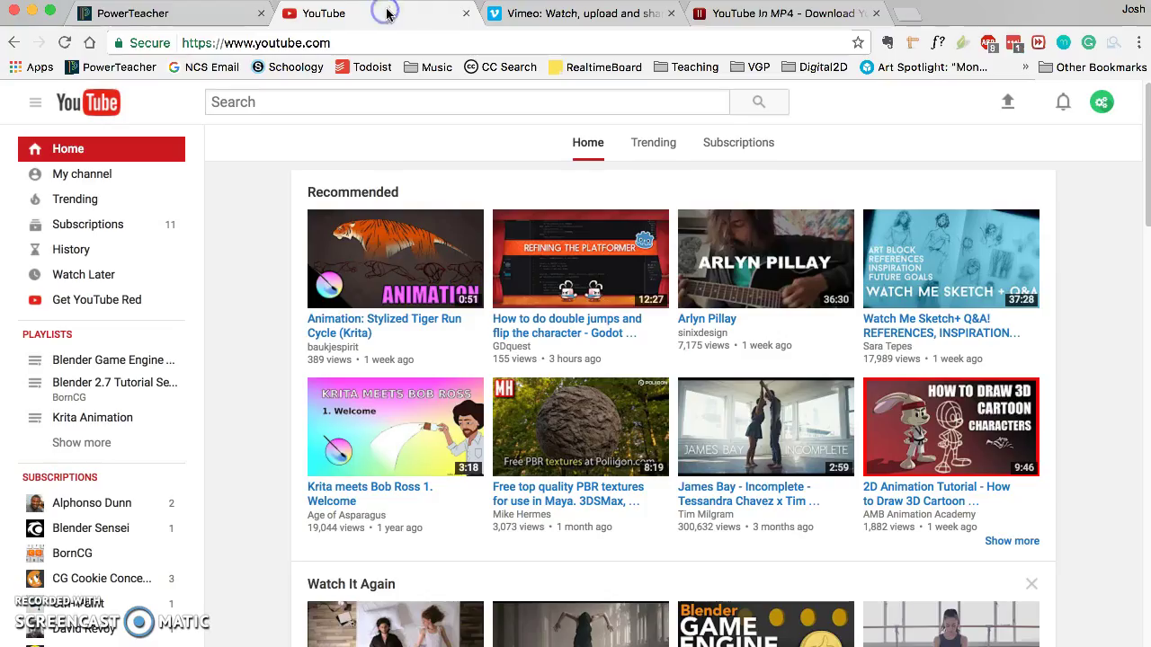
{"action": "left_click", "coordinate": [747, 428]}
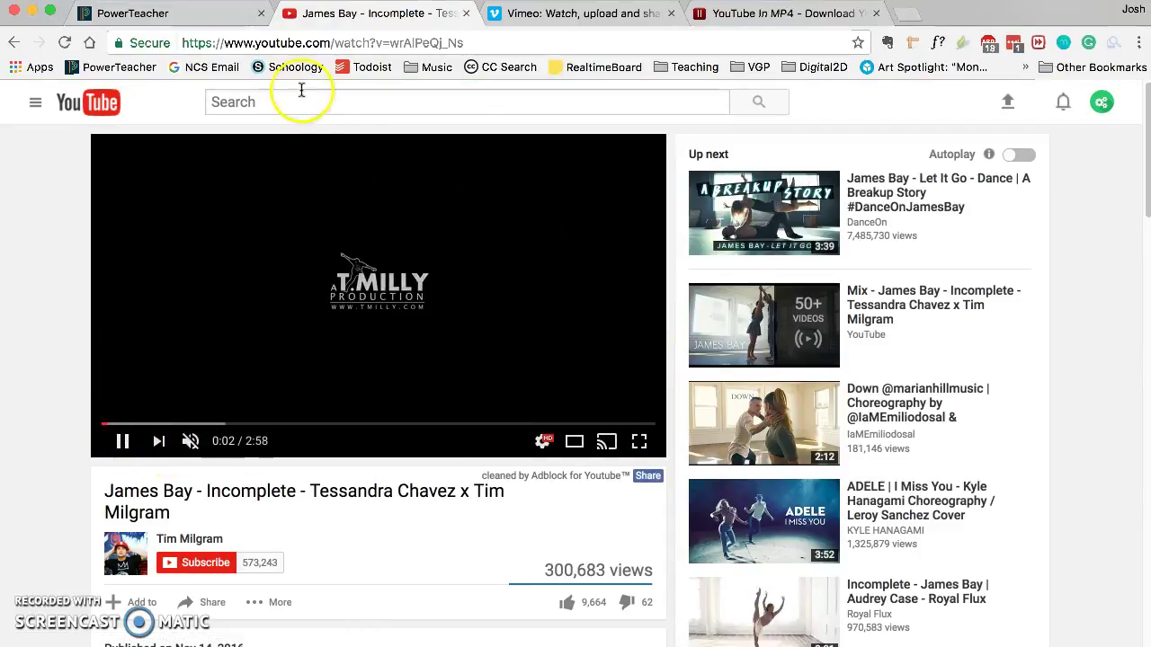
{"action": "left_click", "coordinate": [281, 42]}
{"action": "key", "text": "super+c"}
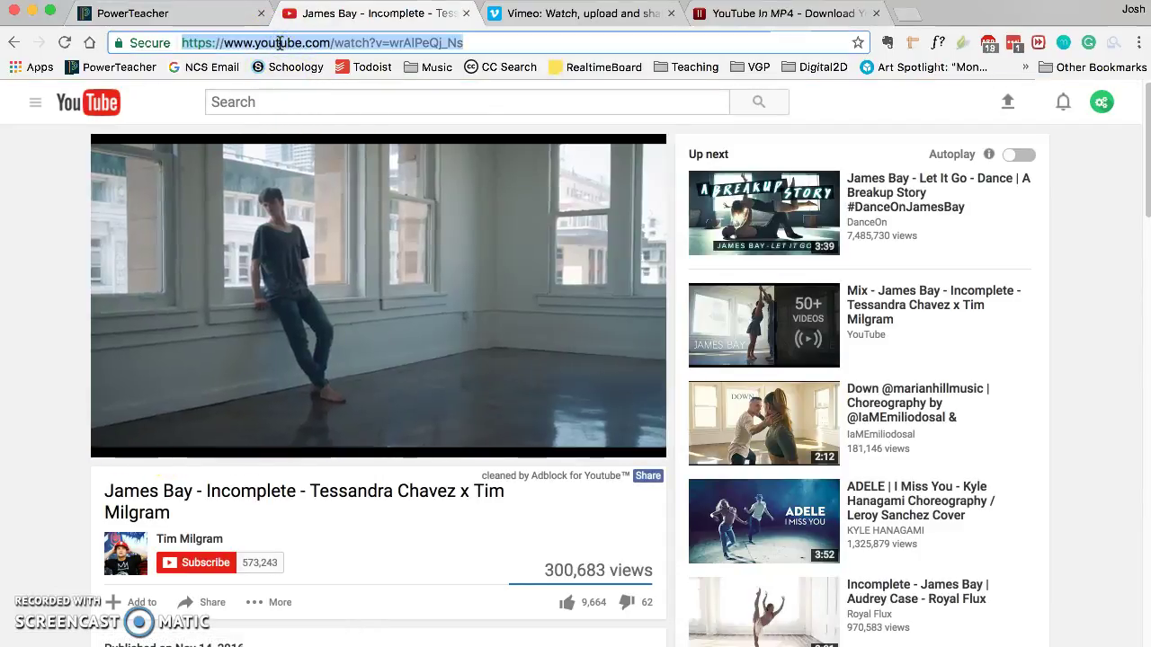
Paste the James Bay link into YouTubeInMP4, replacing the Vimeo link, and download it as HD MP4.
{"action": "left_click", "coordinate": [741, 20]}
{"action": "left_click_drag", "start_coordinate": [516, 272], "coordinate": [231, 264]}
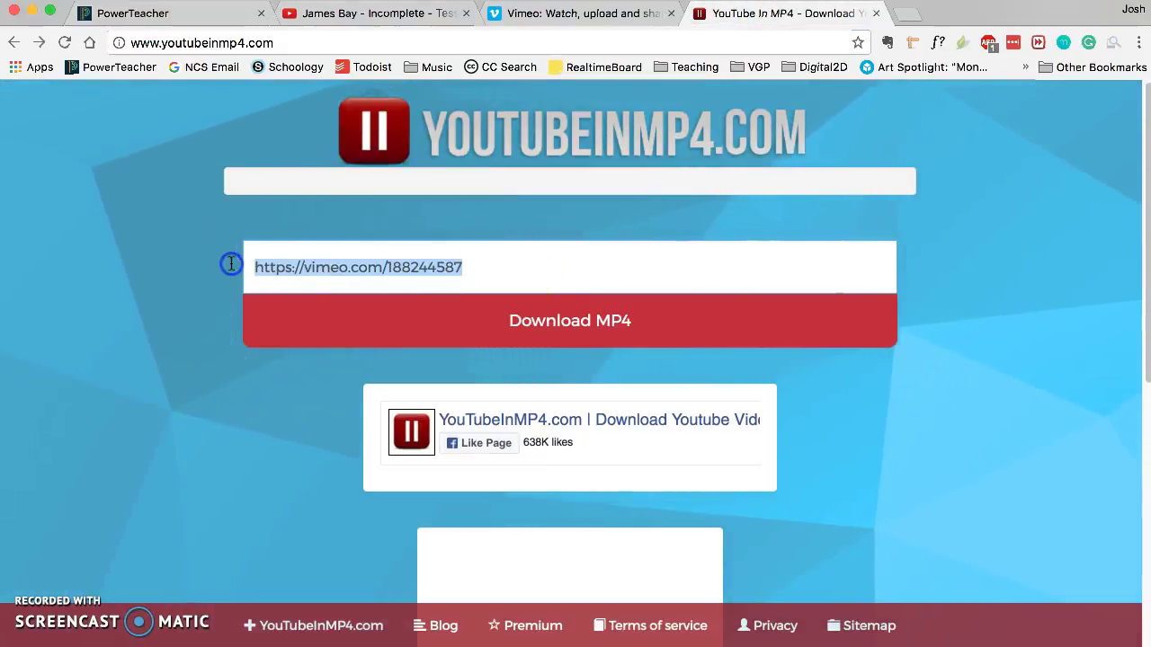
{"action": "key", "text": "super+v"}
{"action": "left_click", "coordinate": [519, 321]}
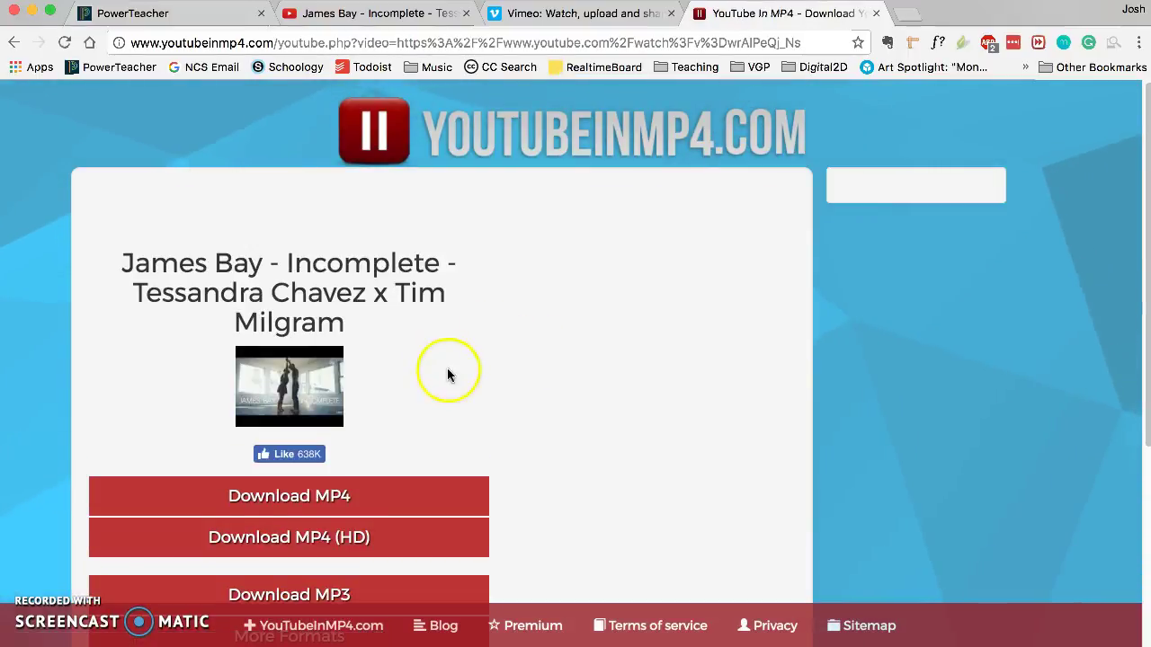
{"action": "scroll", "coordinate": [84, 398], "scroll_direction": "down", "scroll_amount": 5}
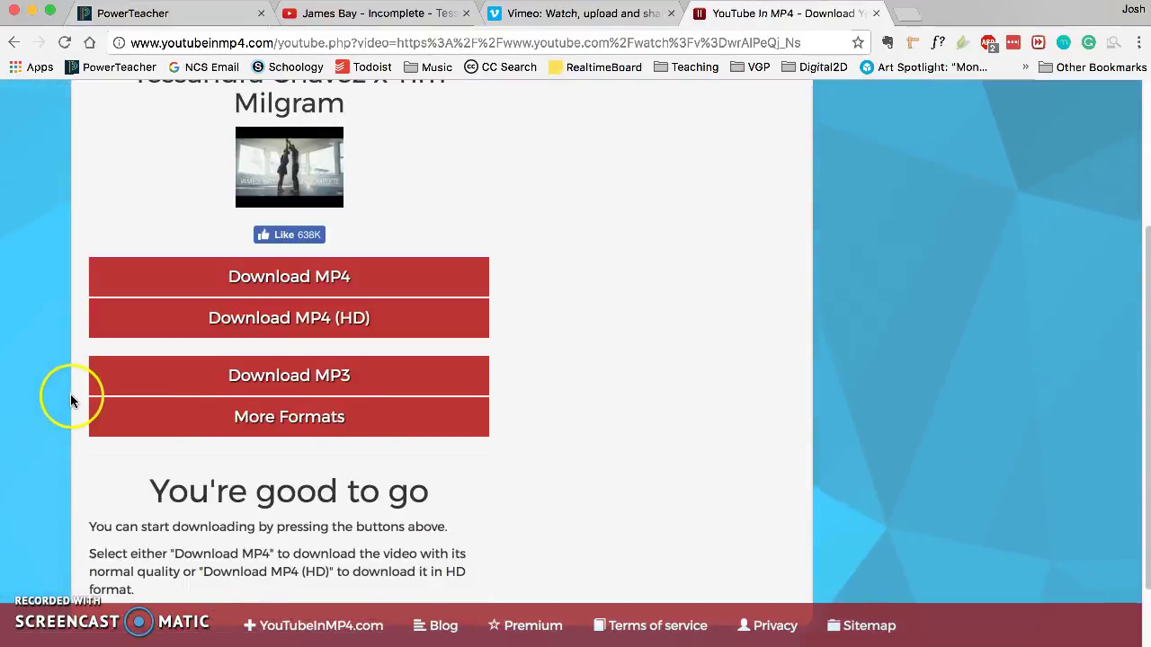
{"action": "left_click", "coordinate": [286, 328]}
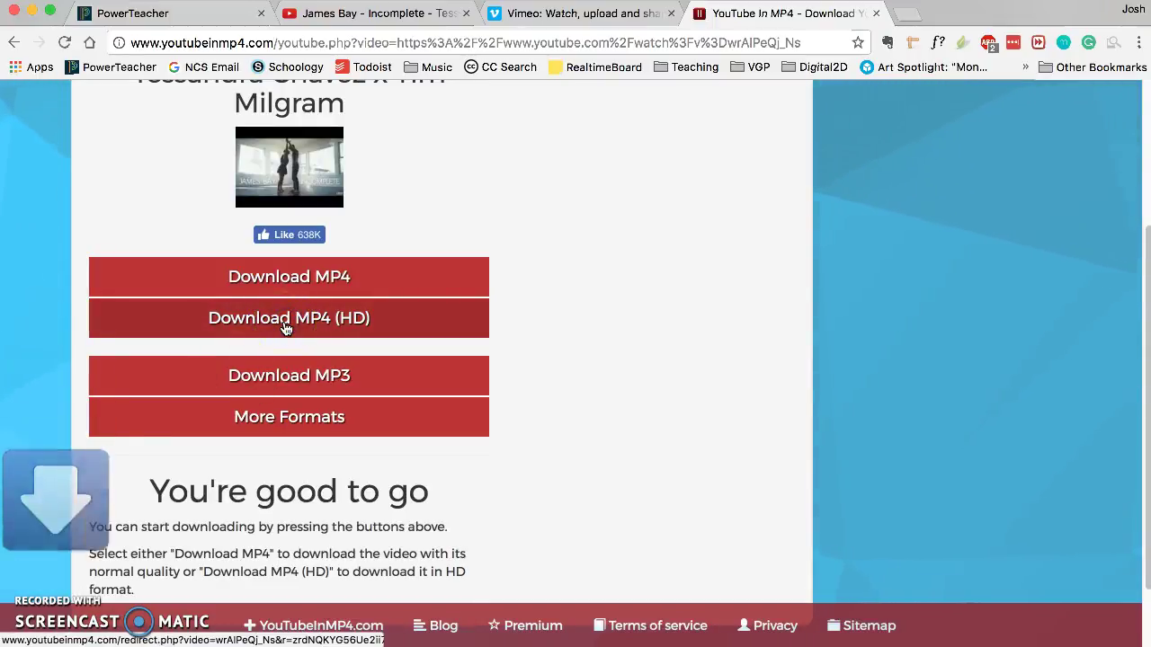
{"action": "left_click", "coordinate": [553, 582]}
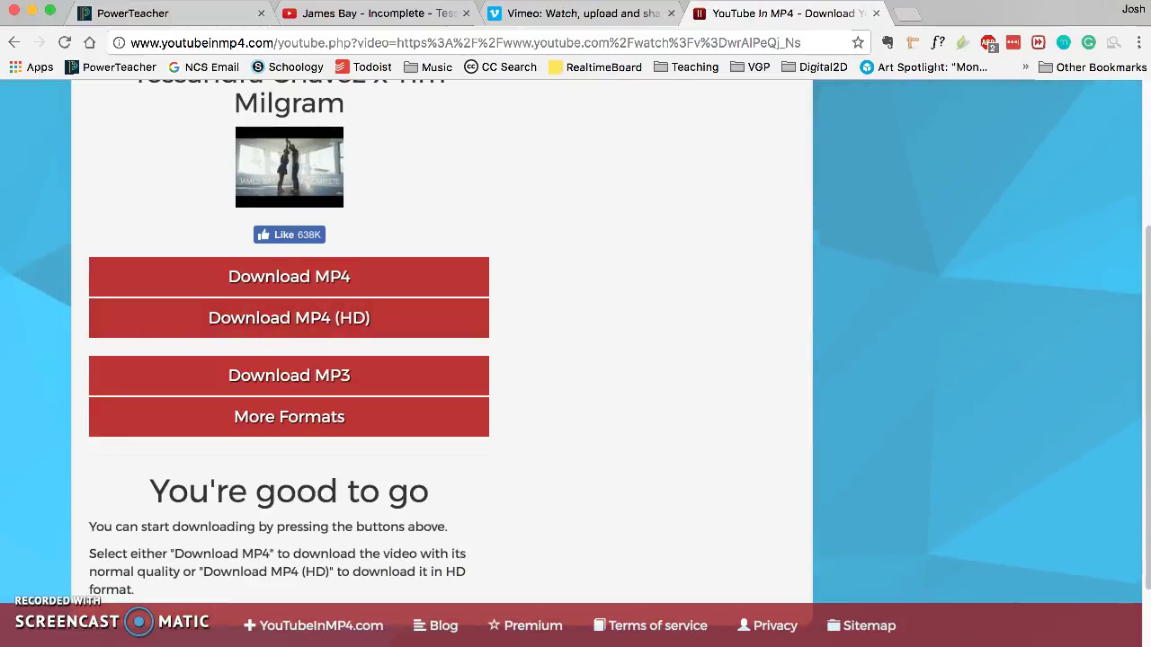
Open the Con Amor short film on Vimeo and select its URL.
{"action": "left_click", "coordinate": [552, 13]}
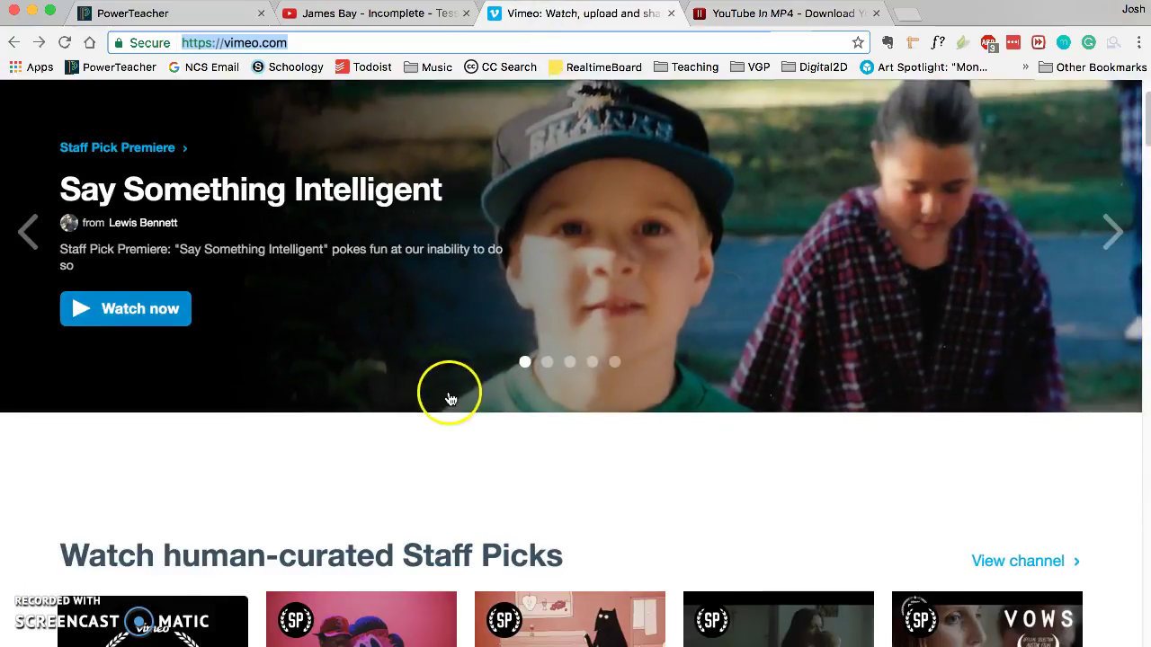
{"action": "scroll", "coordinate": [451, 399], "scroll_direction": "down", "scroll_amount": 10}
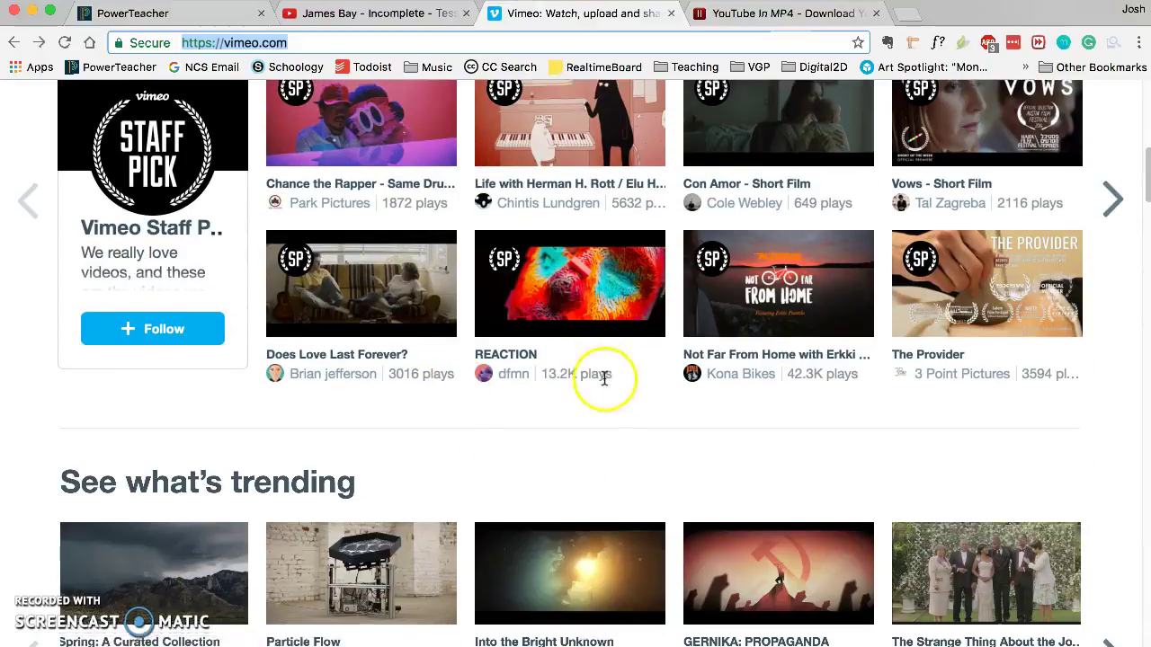
{"action": "scroll", "coordinate": [604, 377], "scroll_direction": "up", "scroll_amount": 2}
{"action": "left_click", "coordinate": [820, 260]}
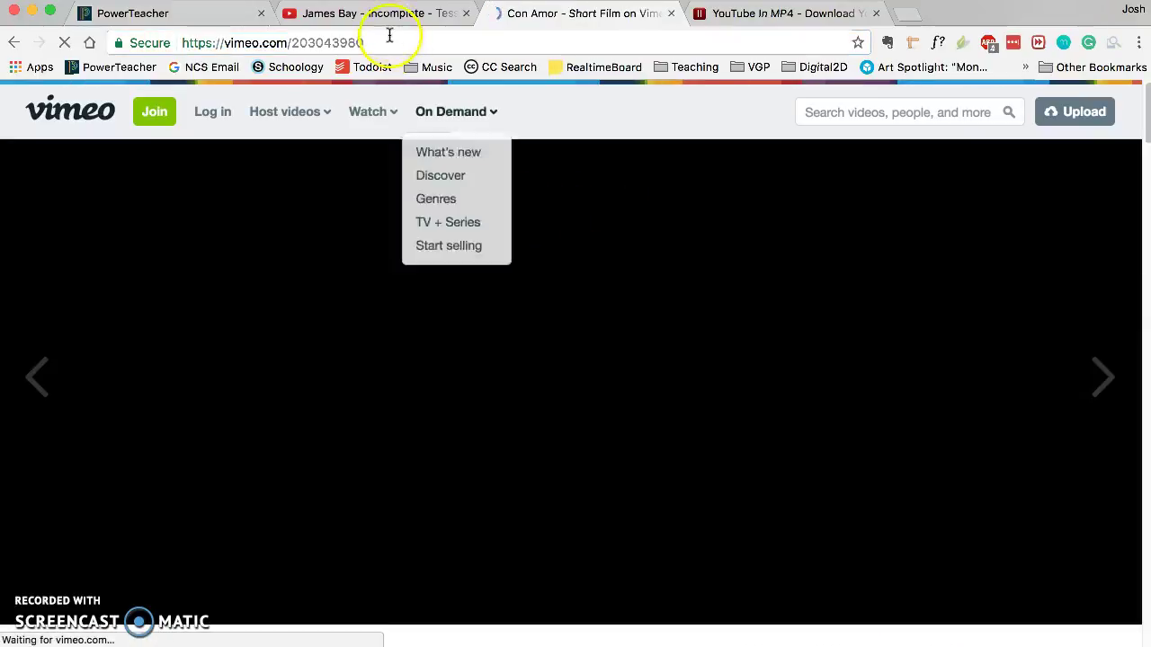
{"action": "left_click", "coordinate": [390, 40]}
{"action": "key", "text": "super+c"}
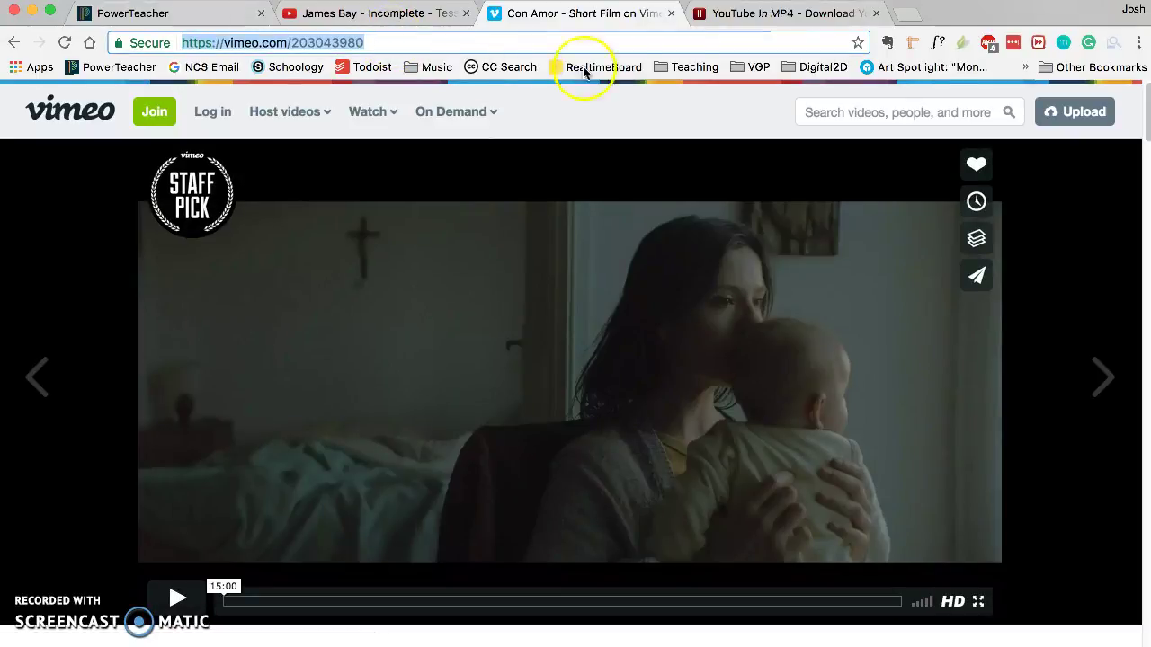
{"action": "left_click", "coordinate": [727, 13]}
{"action": "scroll", "coordinate": [403, 291], "scroll_direction": "up", "scroll_amount": 3}
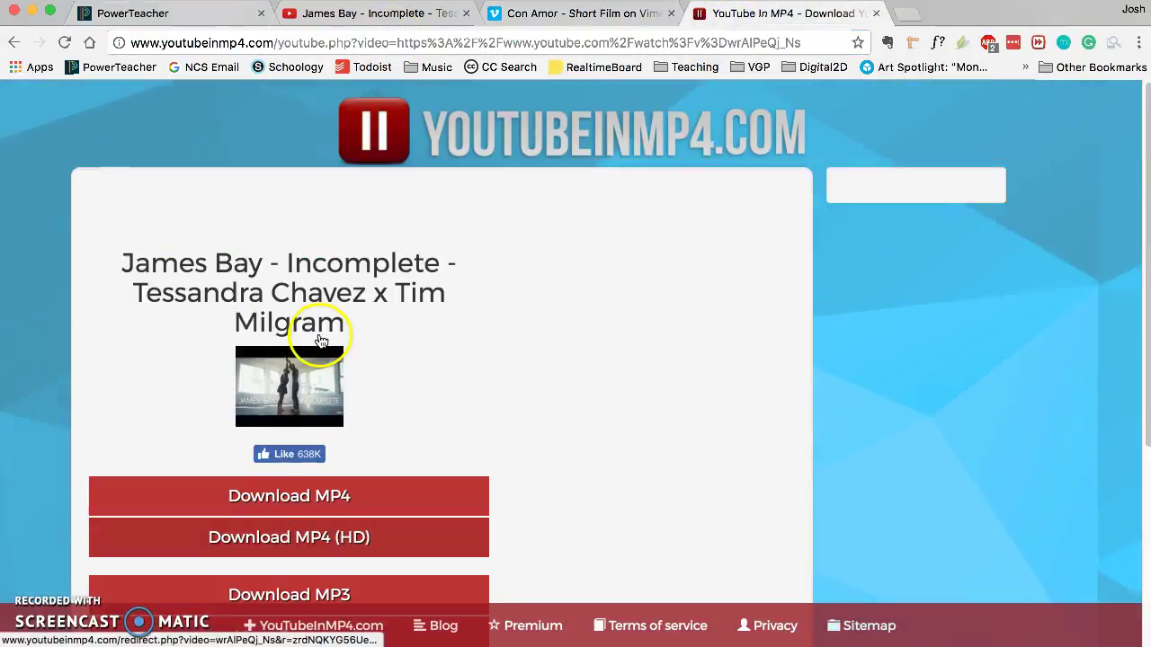
{"action": "left_click", "coordinate": [527, 141]}
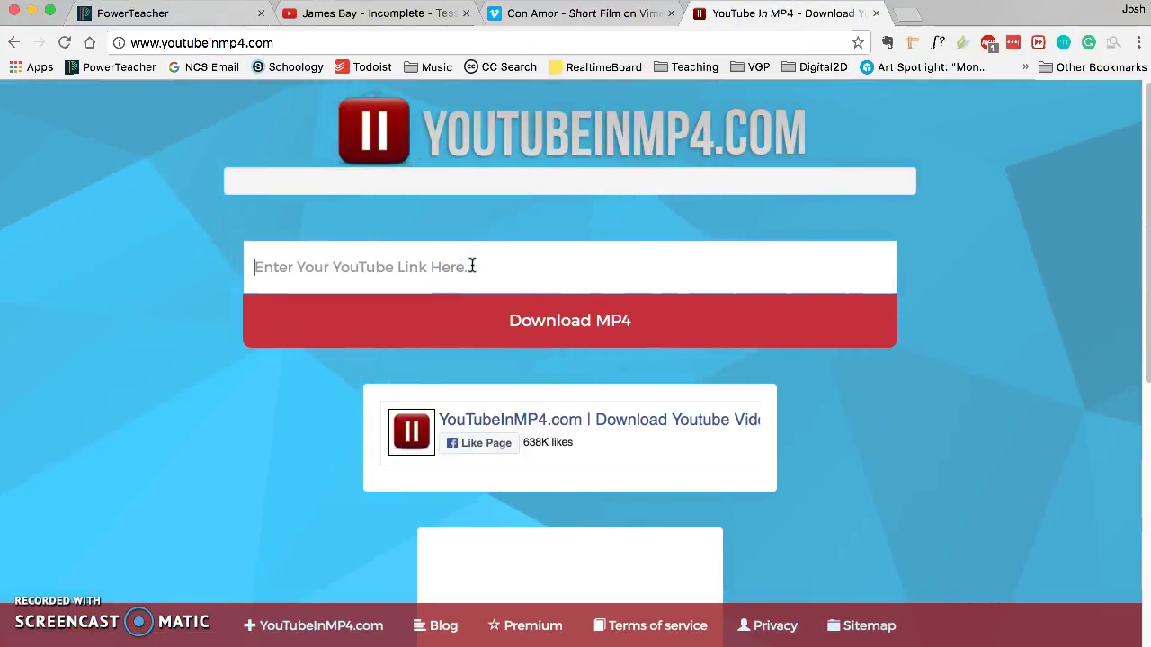
{"action": "key", "text": "super+v"}
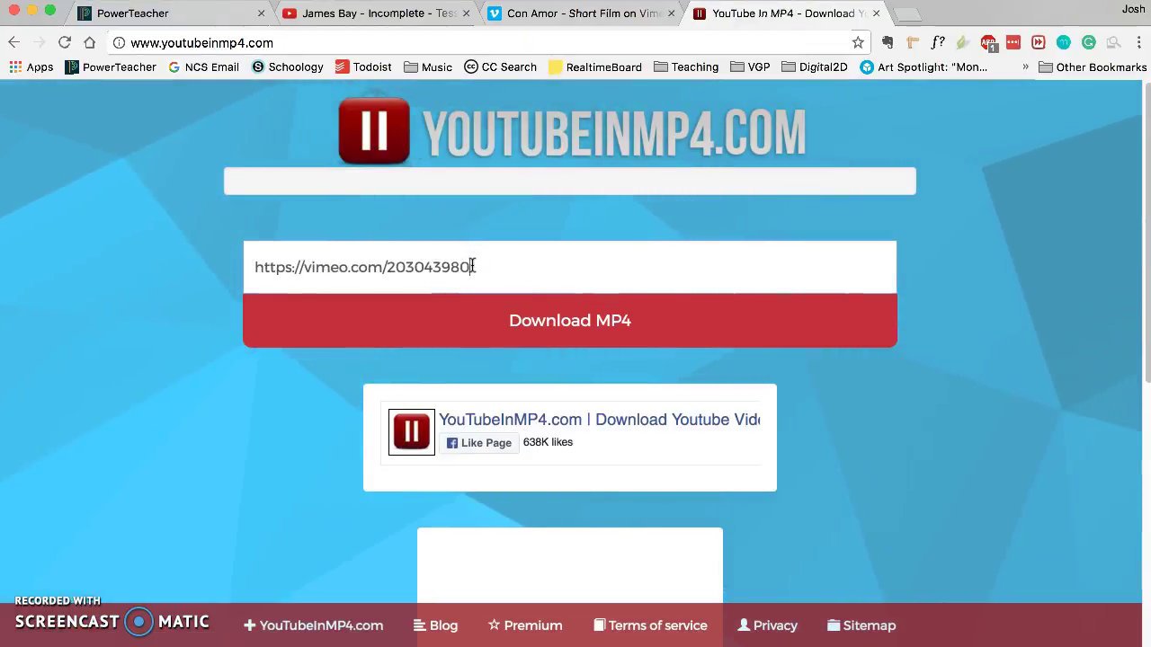
Request the Con Amor MP4 and scroll SaveItOffline to its 1080p–360p format list.
{"action": "left_click", "coordinate": [542, 321]}
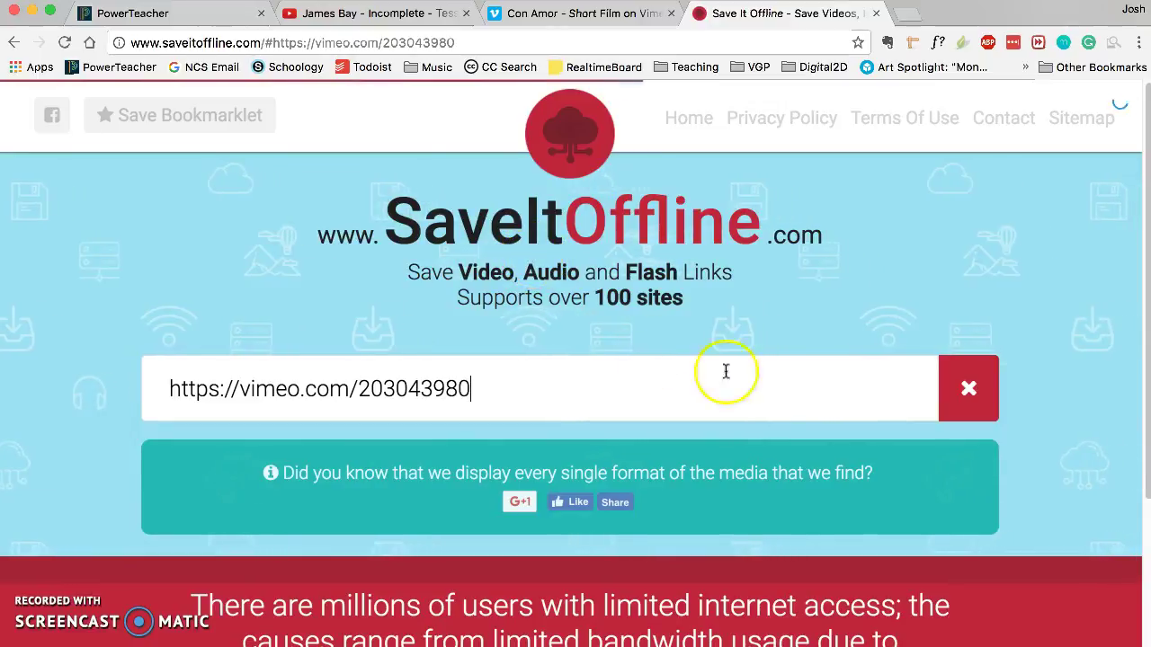
{"action": "scroll", "coordinate": [405, 380], "scroll_direction": "down", "scroll_amount": 5}
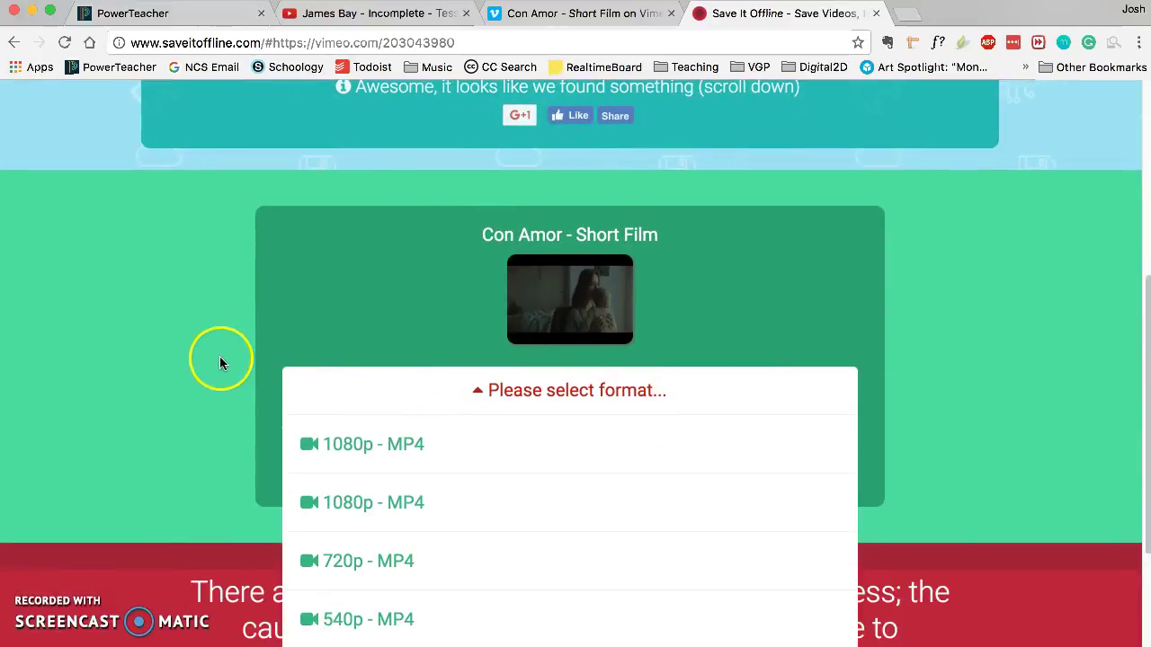
{"action": "scroll", "coordinate": [236, 374], "scroll_direction": "down", "scroll_amount": 1}
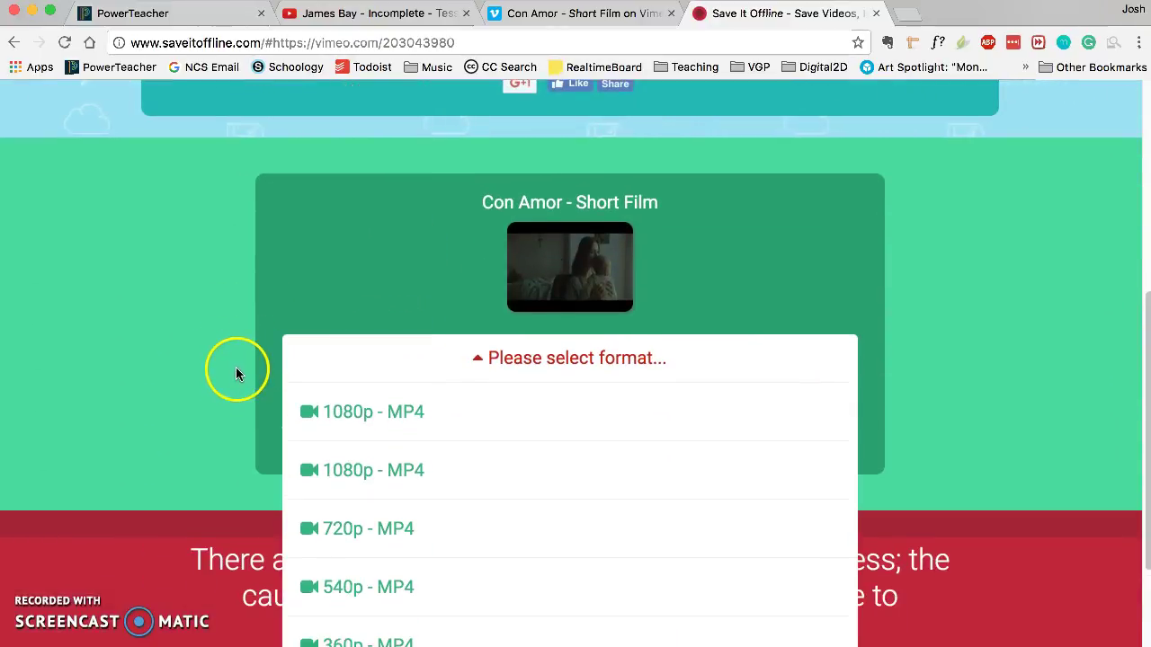
{"action": "scroll", "coordinate": [238, 374], "scroll_direction": "down", "scroll_amount": 2}
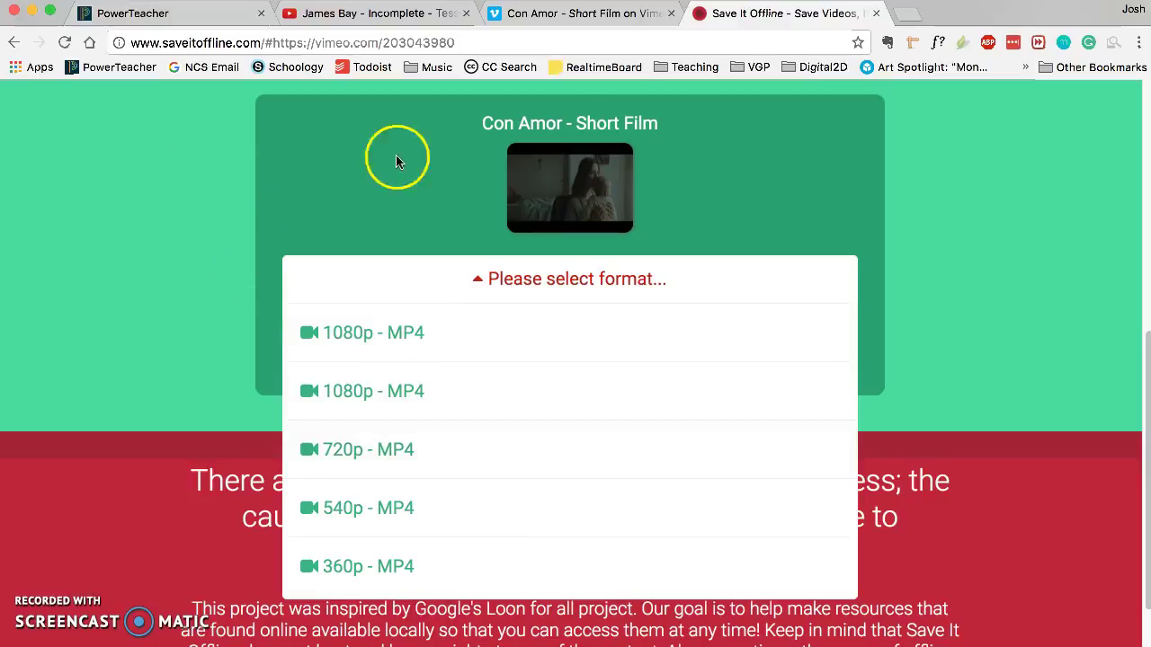
Hide Chrome, nudge the Skinny Love MP4 on the desktop, and show its Open With apps.
{"action": "left_click", "coordinate": [32, 11]}
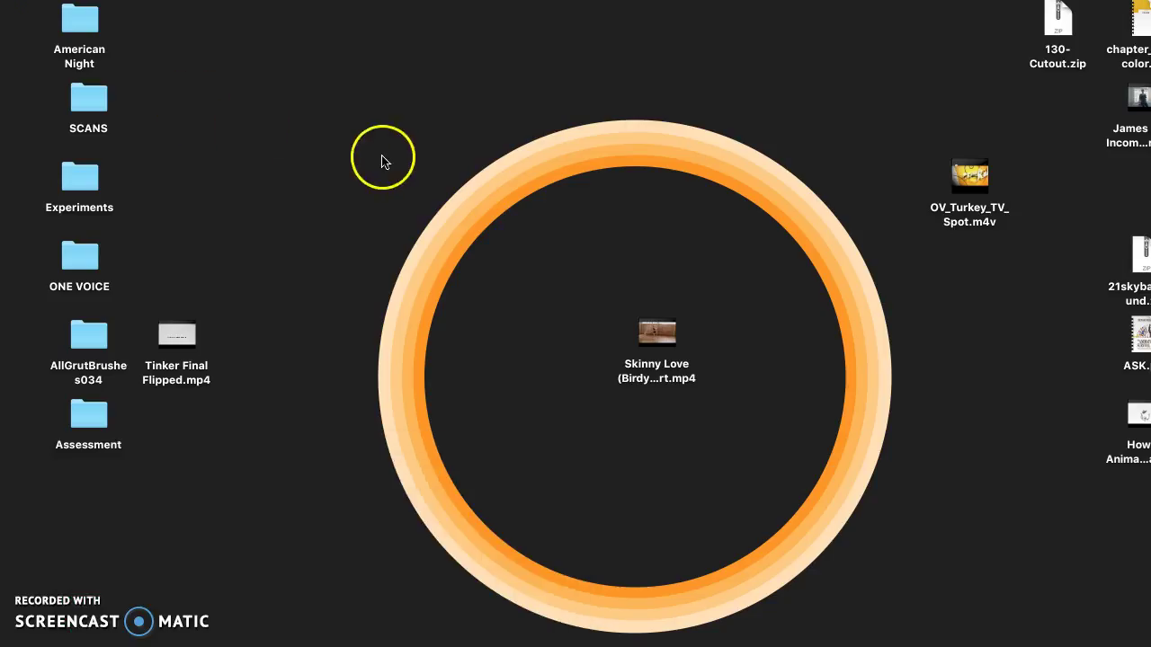
{"action": "left_click", "coordinate": [654, 335]}
{"action": "left_click_drag", "start_coordinate": [654, 335], "coordinate": [617, 259]}
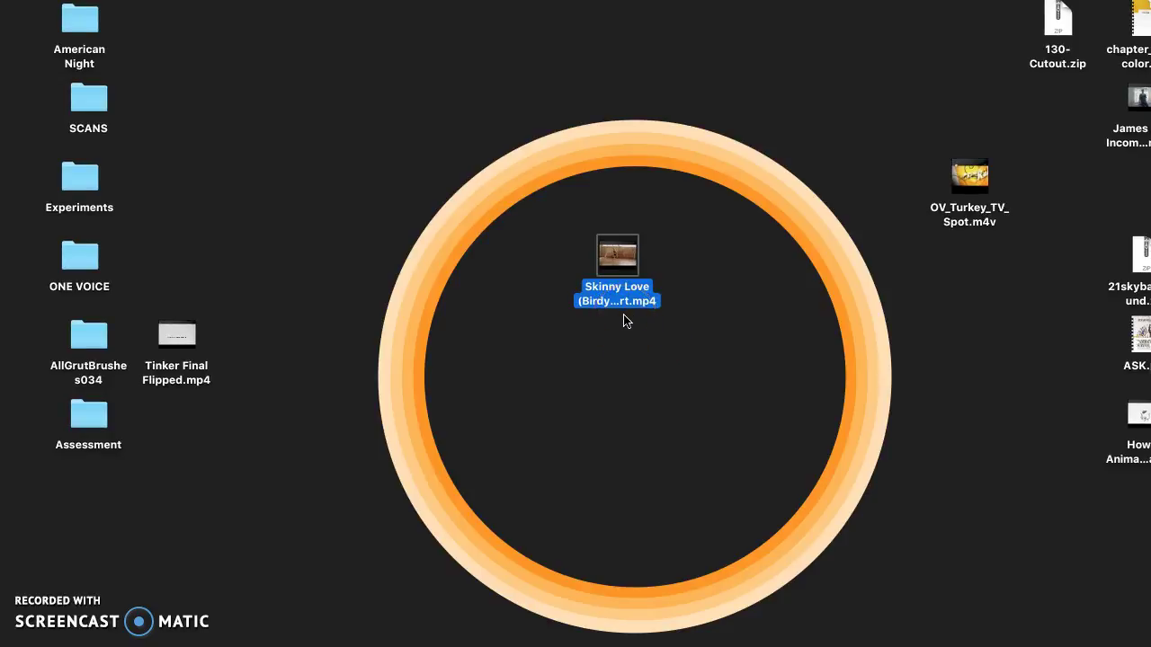
{"action": "left_click", "coordinate": [635, 271]}
{"action": "right_click", "coordinate": [617, 261]}
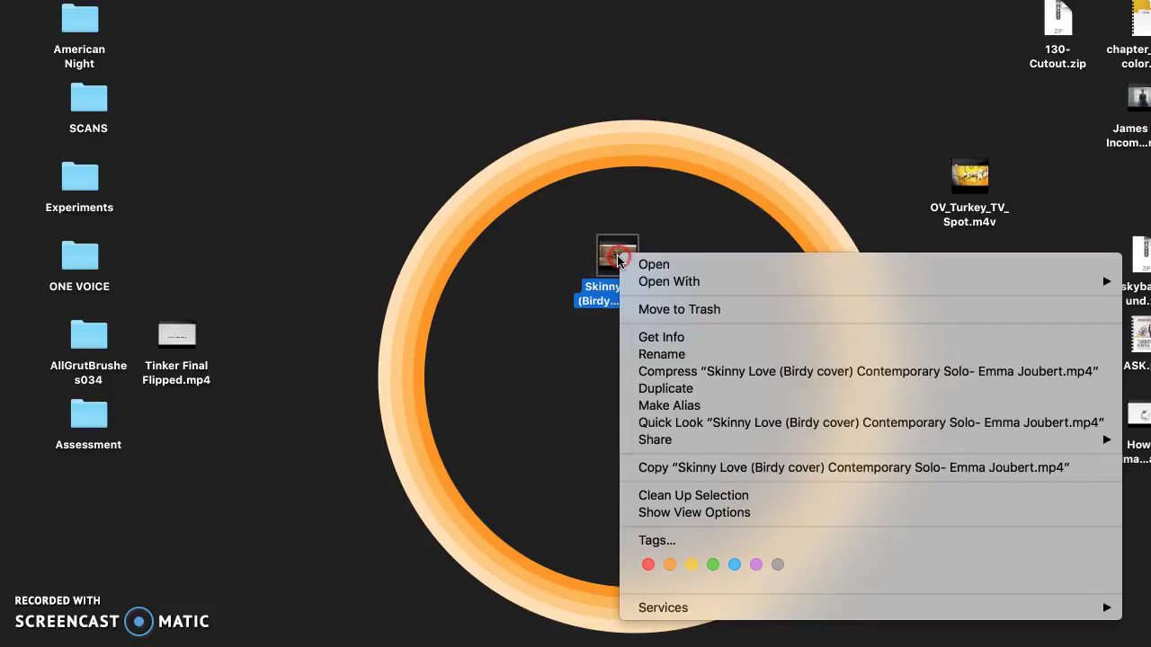
{"action": "mouse_move", "coordinate": [662, 280]}
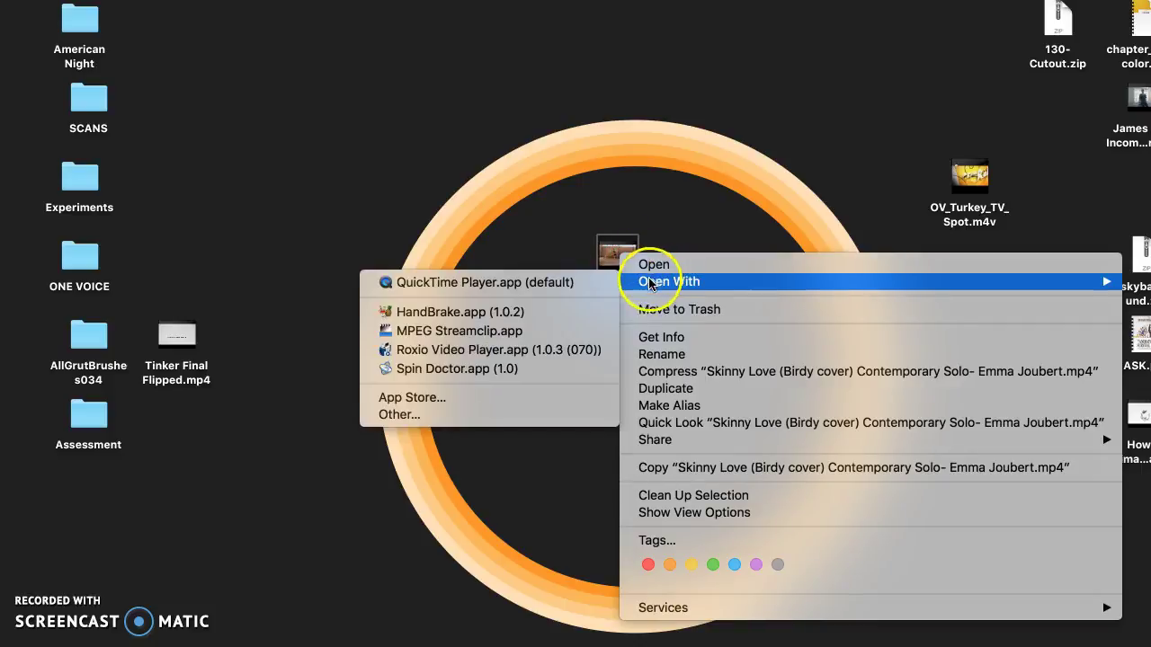
Open the Skinny Love video in MPEG Streamclip, enlarge the window, and scrub to about 0:00:07.
{"action": "left_click", "coordinate": [505, 332]}
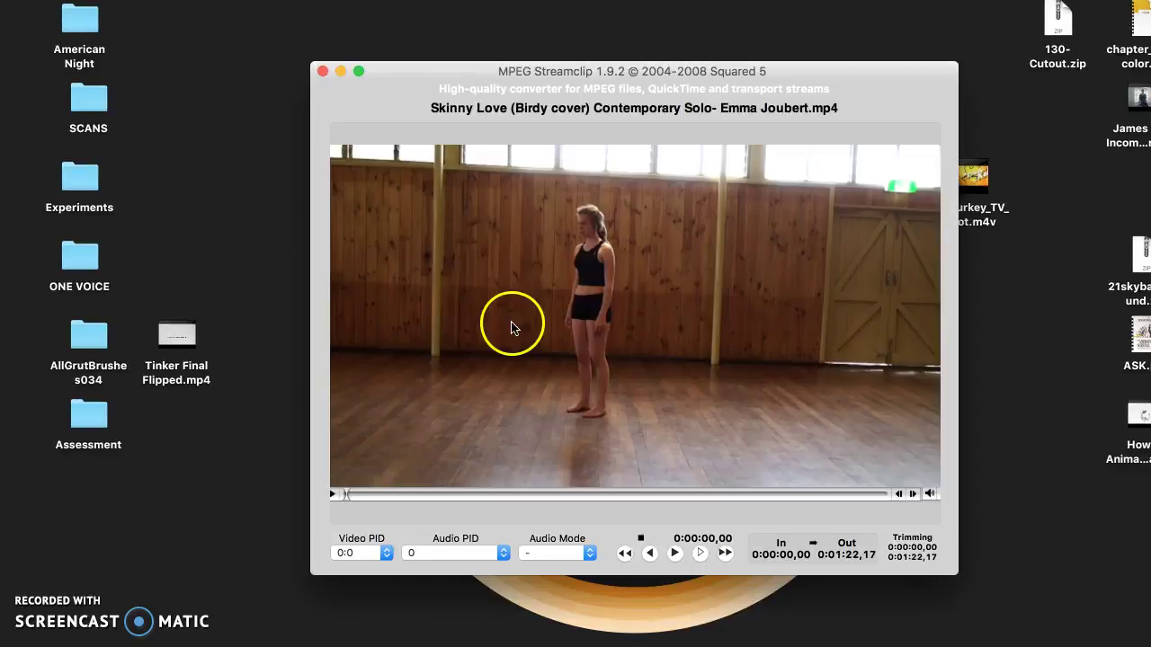
{"action": "left_click_drag", "start_coordinate": [546, 91], "coordinate": [494, 62]}
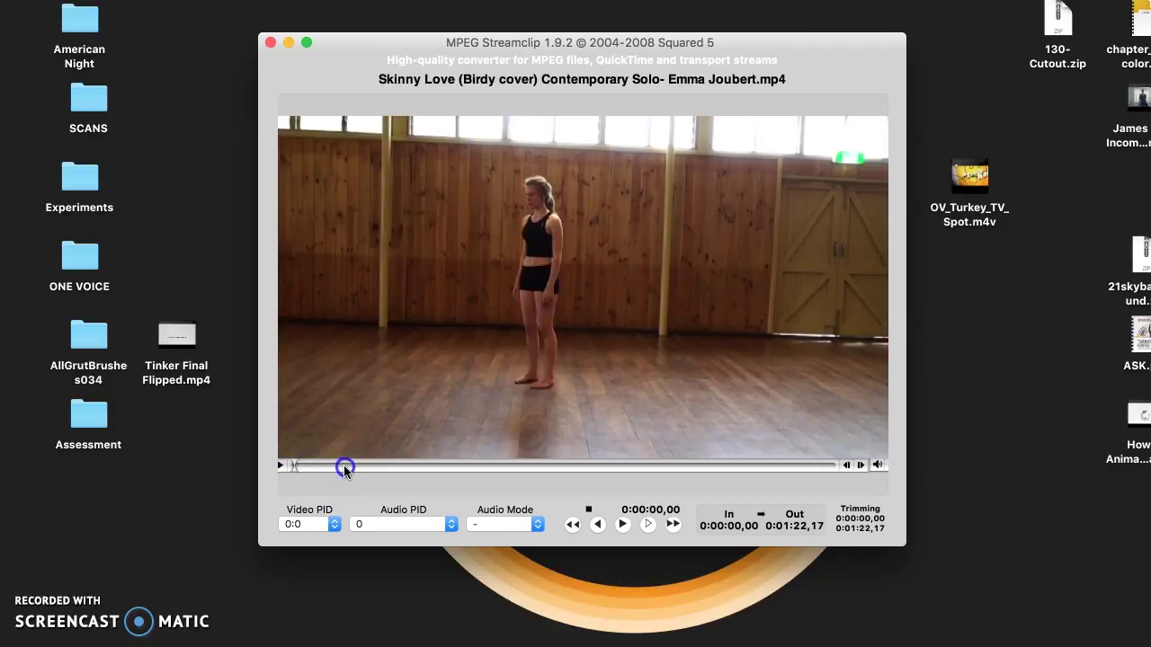
{"action": "left_click_drag", "start_coordinate": [344, 466], "coordinate": [396, 470]}
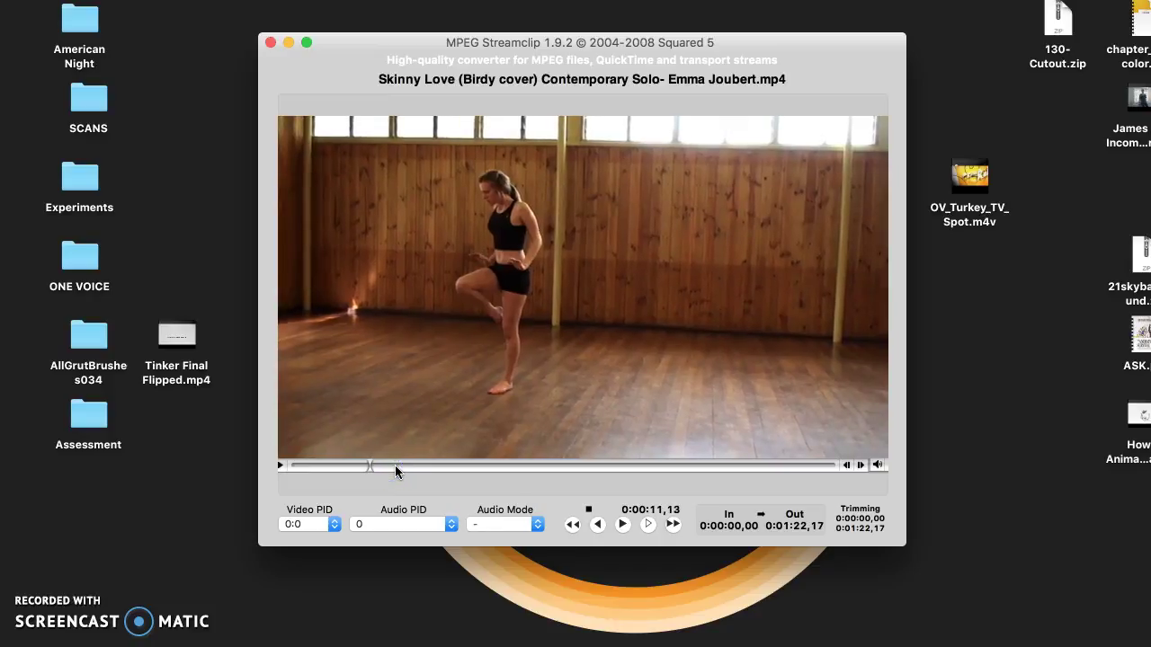
{"action": "key", "text": "Left"}
{"action": "key", "text": "Left"}
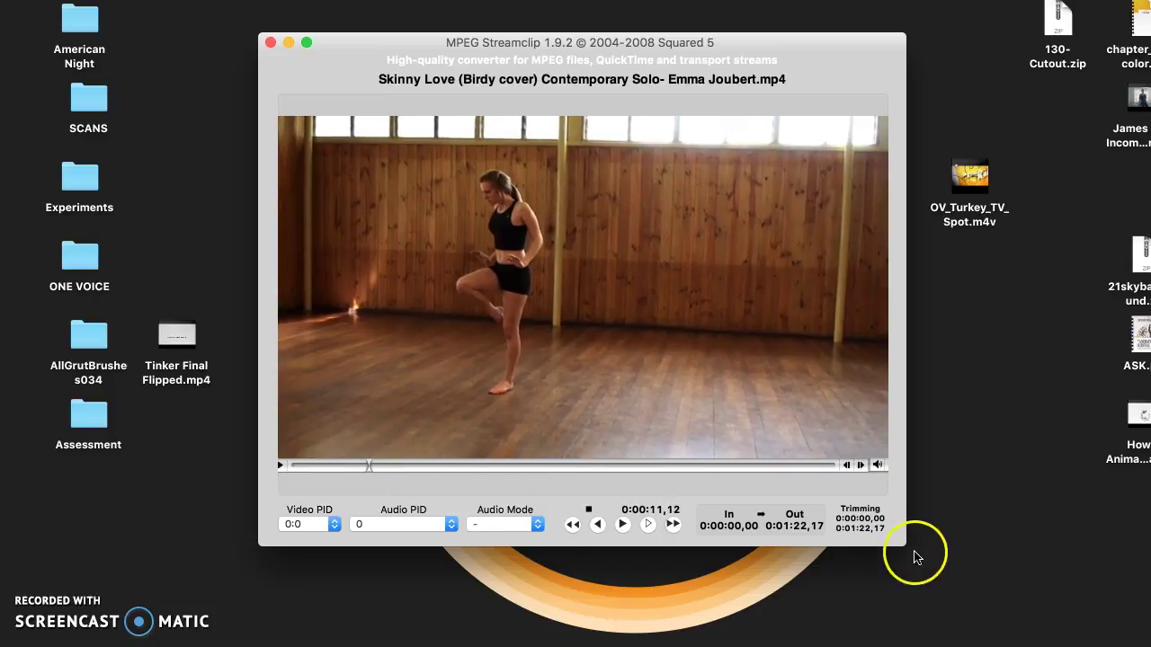
{"action": "left_click_drag", "start_coordinate": [903, 543], "coordinate": [940, 563]}
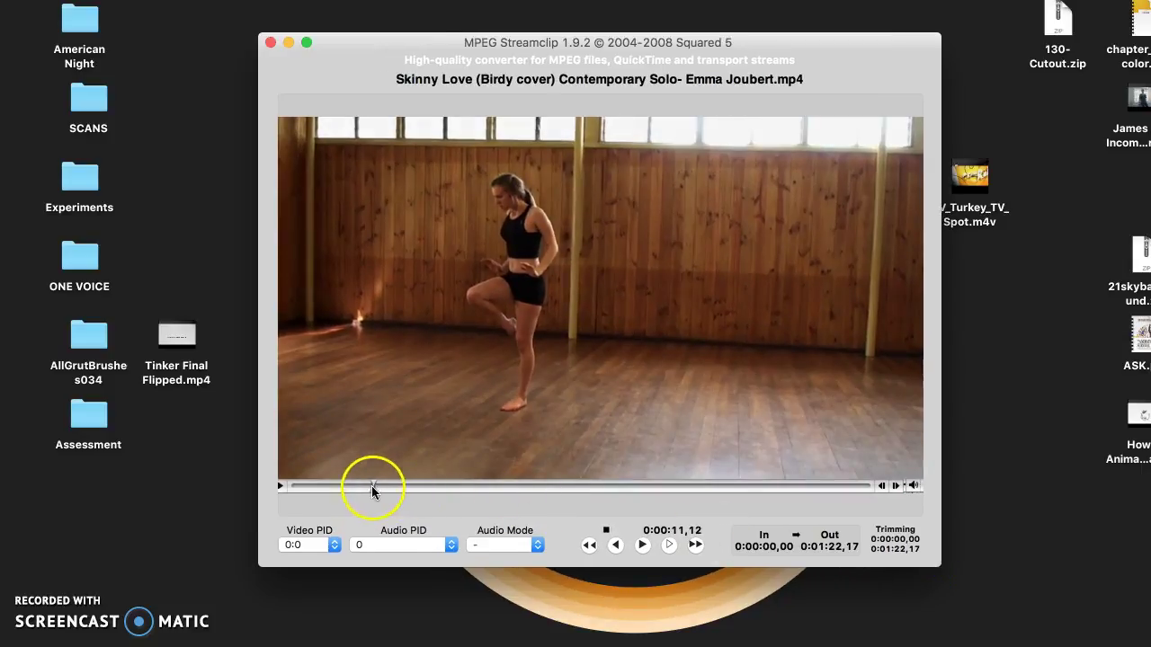
Step frame by frame to 0:00:08,00 and set it as the In point.
{"action": "left_click", "coordinate": [368, 485]}
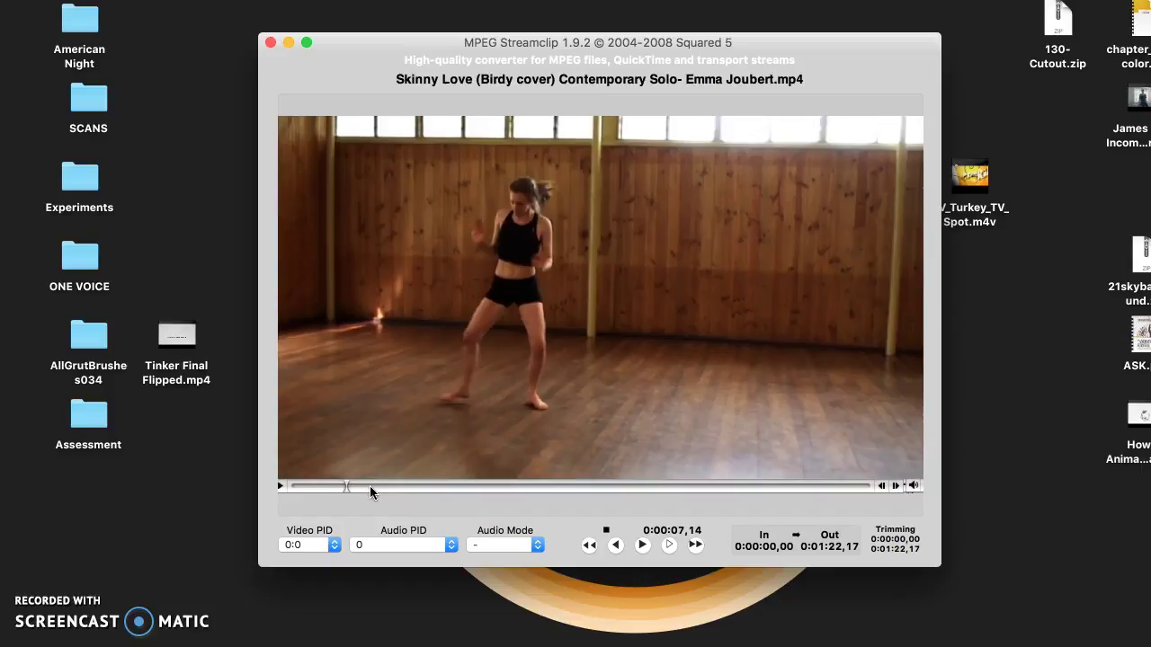
{"action": "key", "text": "Left"}
{"action": "key", "text": "Left"}
{"action": "key", "text": "Left"}
{"action": "key", "text": "Left"}
{"action": "key", "text": "Left"}
{"action": "key", "text": "Right"}
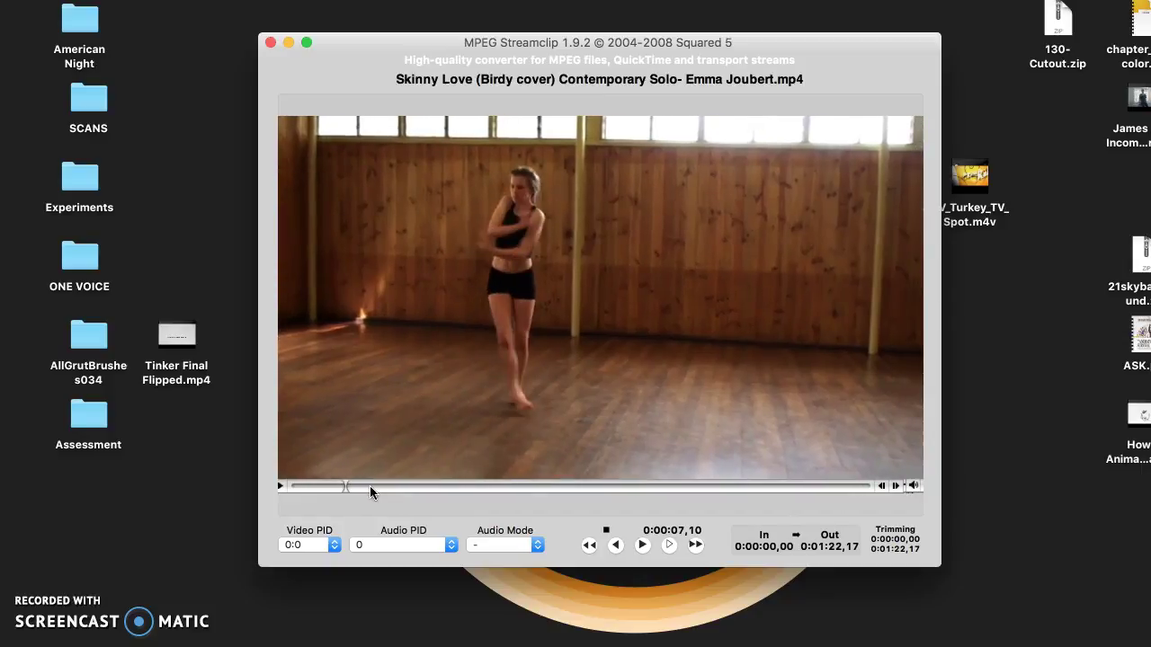
{"action": "key", "text": "Right"}
{"action": "key", "text": "Right"}
{"action": "key", "text": "Right"}
{"action": "key", "text": "Right"}
{"action": "key", "text": "Right"}
{"action": "key", "text": "Right"}
{"action": "key", "text": "Right"}
{"action": "key", "text": "Right"}
{"action": "key", "text": "Right"}
{"action": "key", "text": "Right"}
{"action": "key", "text": "Right"}
{"action": "key", "text": "Right"}
{"action": "key", "text": "Right"}
{"action": "key", "text": "Right"}
{"action": "key", "text": "Right"}
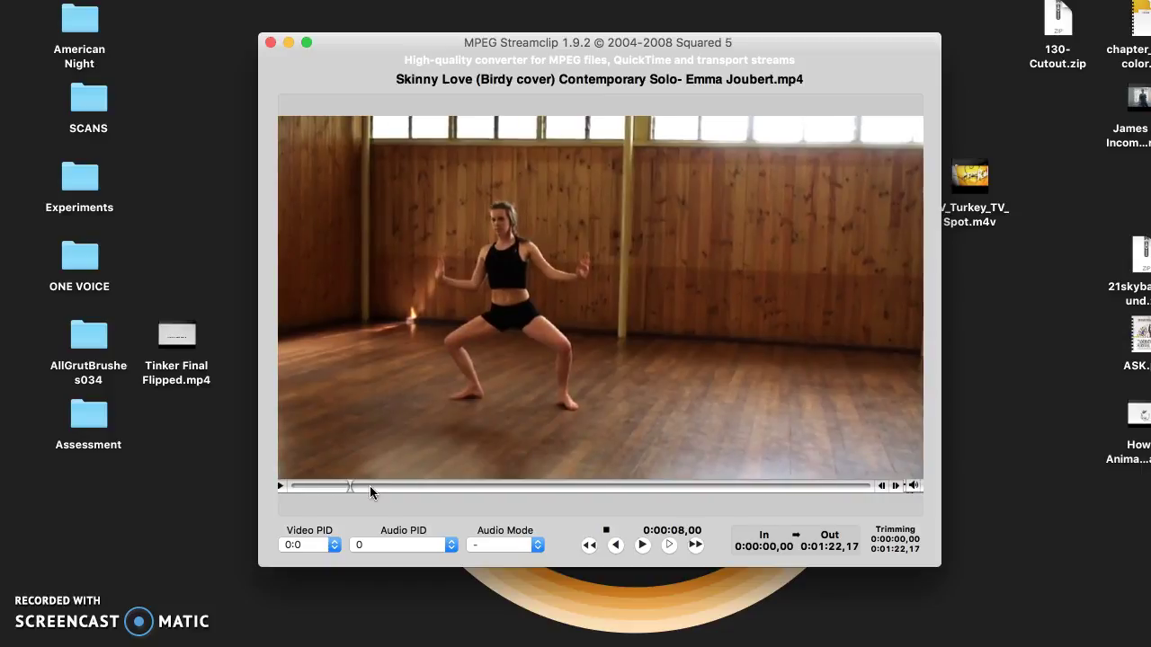
{"action": "key", "text": "i"}
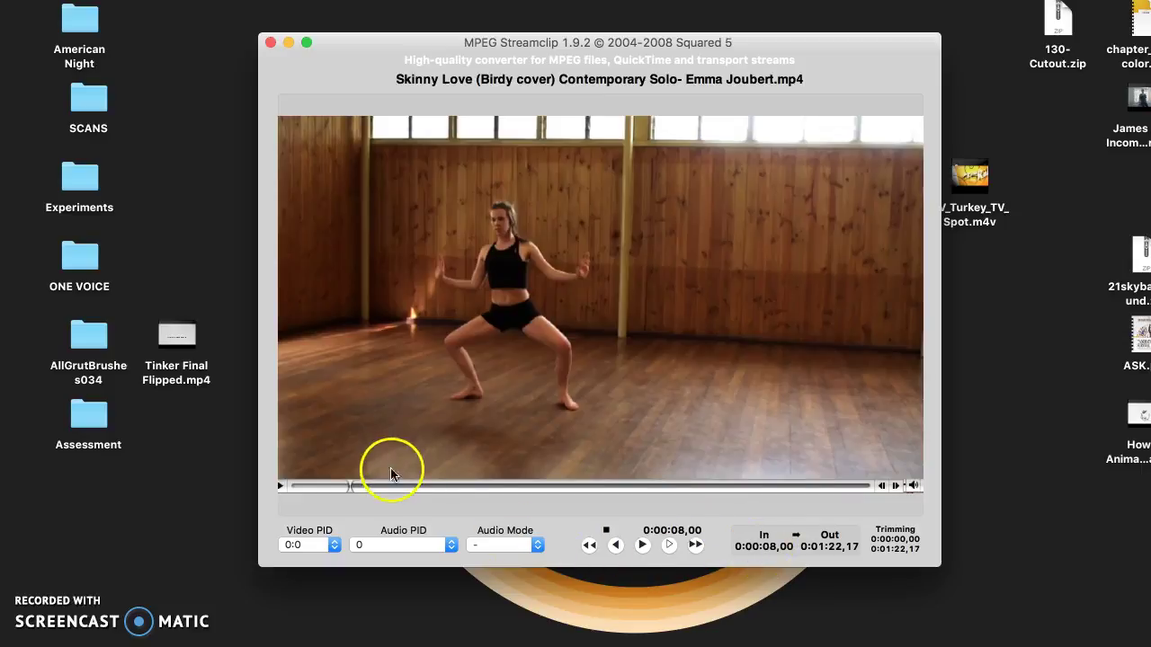
Scrub through the dance to 0:00:15,22 and set it as the Out point.
{"action": "left_click", "coordinate": [369, 485]}
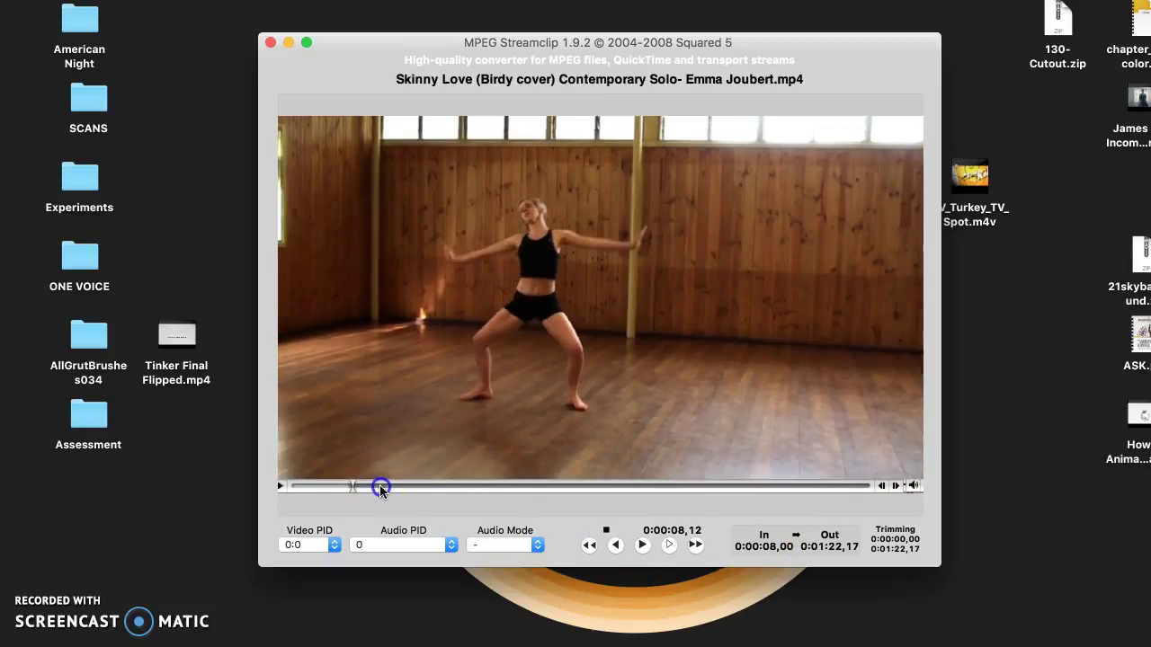
{"action": "mouse_move", "coordinate": [380, 489]}
{"action": "left_mouse_down"}
{"action": "mouse_move", "coordinate": [369, 485]}
{"action": "mouse_move", "coordinate": [412, 489]}
{"action": "mouse_move", "coordinate": [393, 485]}
{"action": "left_mouse_up"}
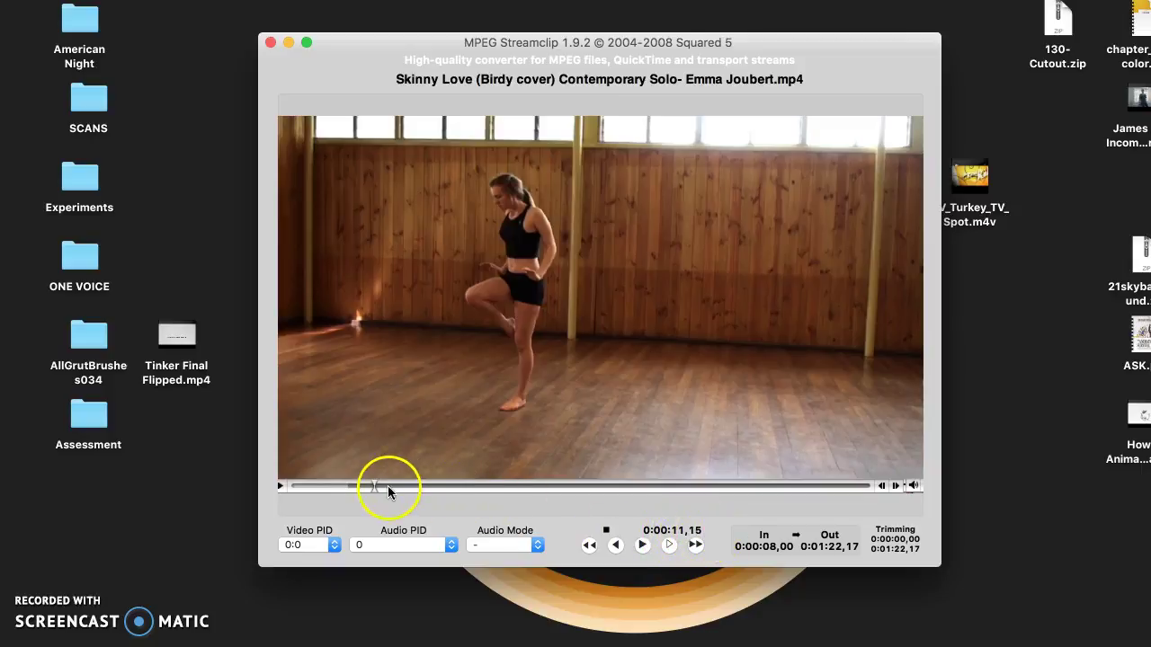
{"action": "left_click_drag", "start_coordinate": [376, 486], "coordinate": [423, 484]}
{"action": "left_click", "coordinate": [455, 468]}
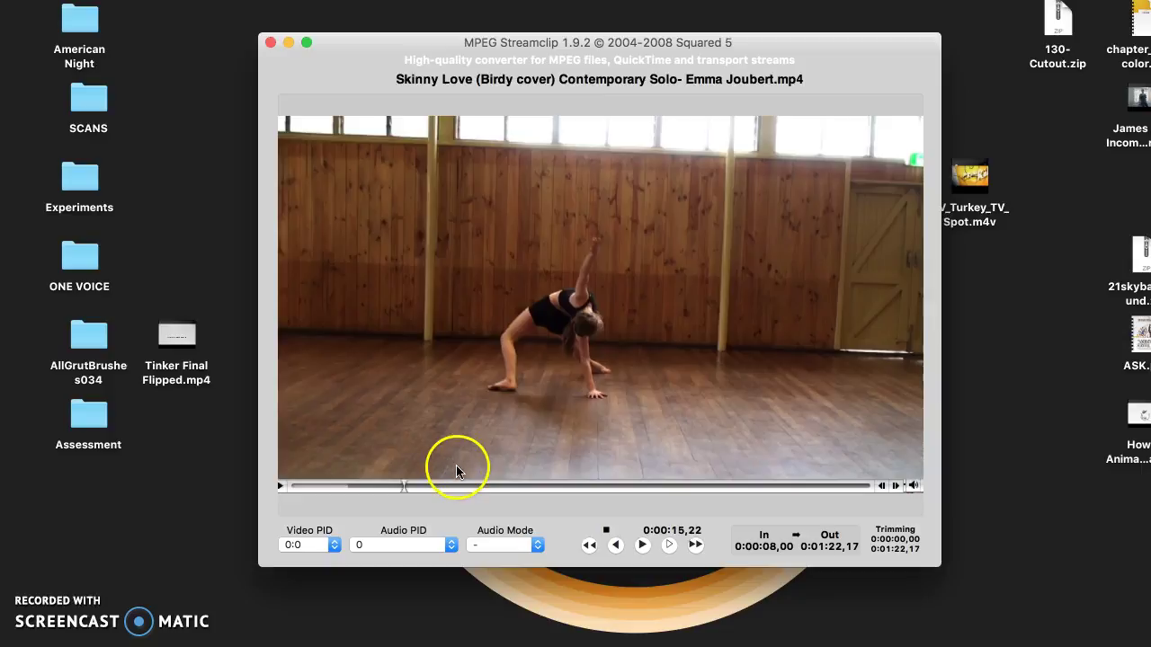
{"action": "key", "text": "o"}
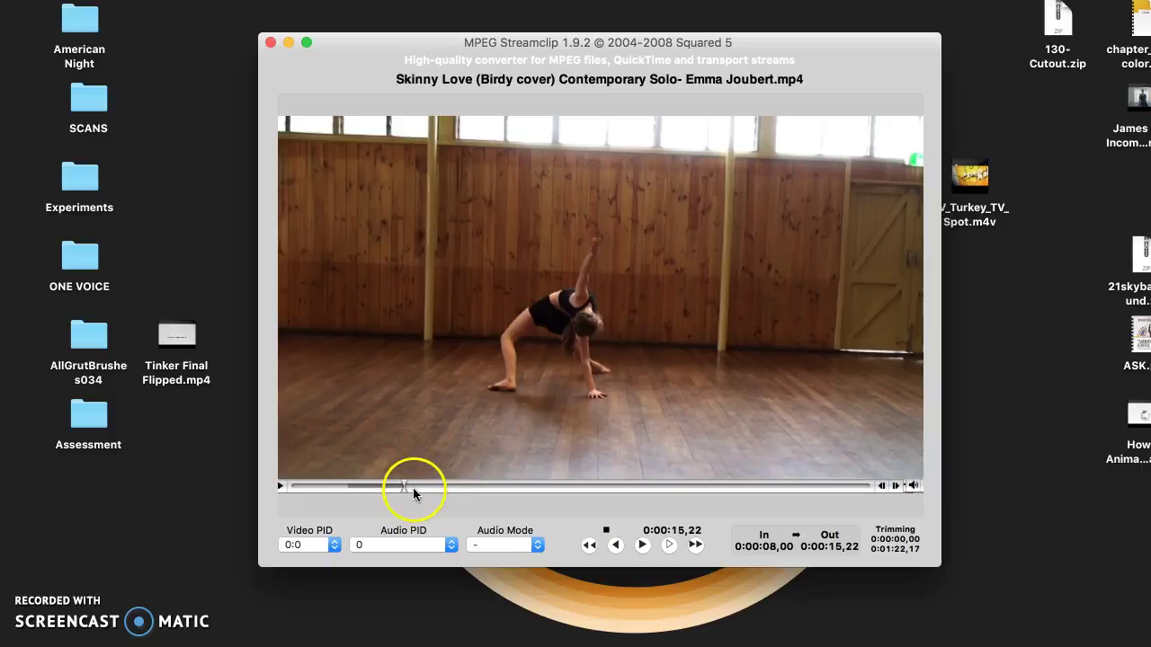
Return near the clip start and move the player window left to clear desktop space.
{"action": "mouse_move", "coordinate": [402, 488]}
{"action": "left_mouse_down"}
{"action": "mouse_move", "coordinate": [356, 486]}
{"action": "mouse_move", "coordinate": [398, 483]}
{"action": "left_mouse_up"}
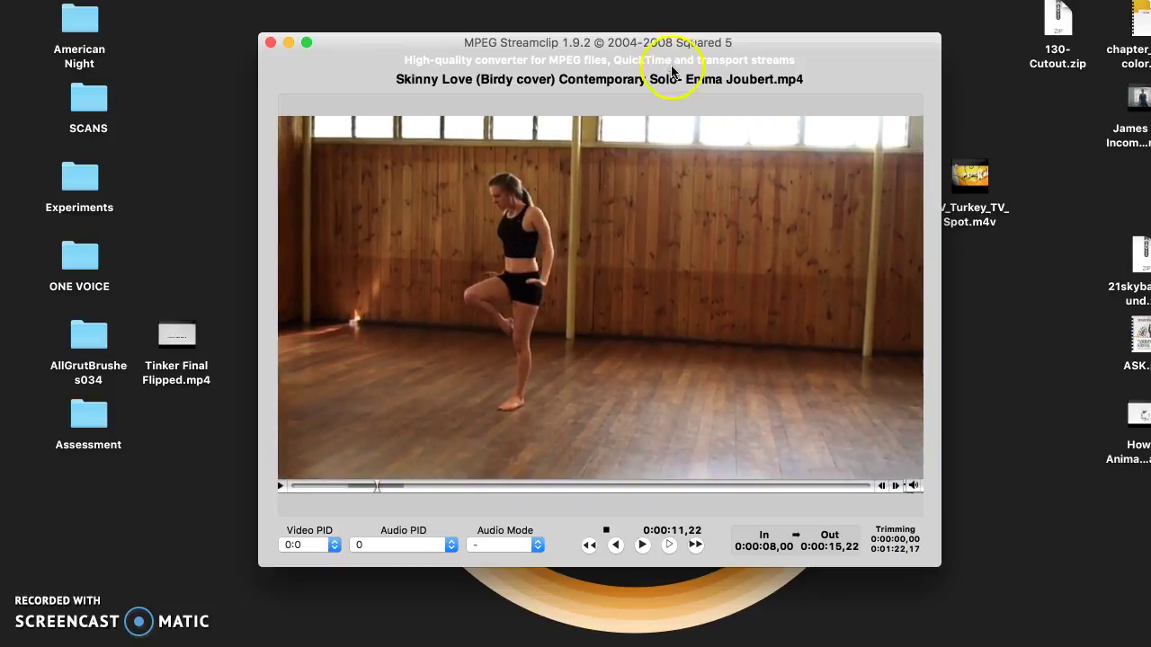
{"action": "left_click_drag", "start_coordinate": [669, 59], "coordinate": [600, 63]}
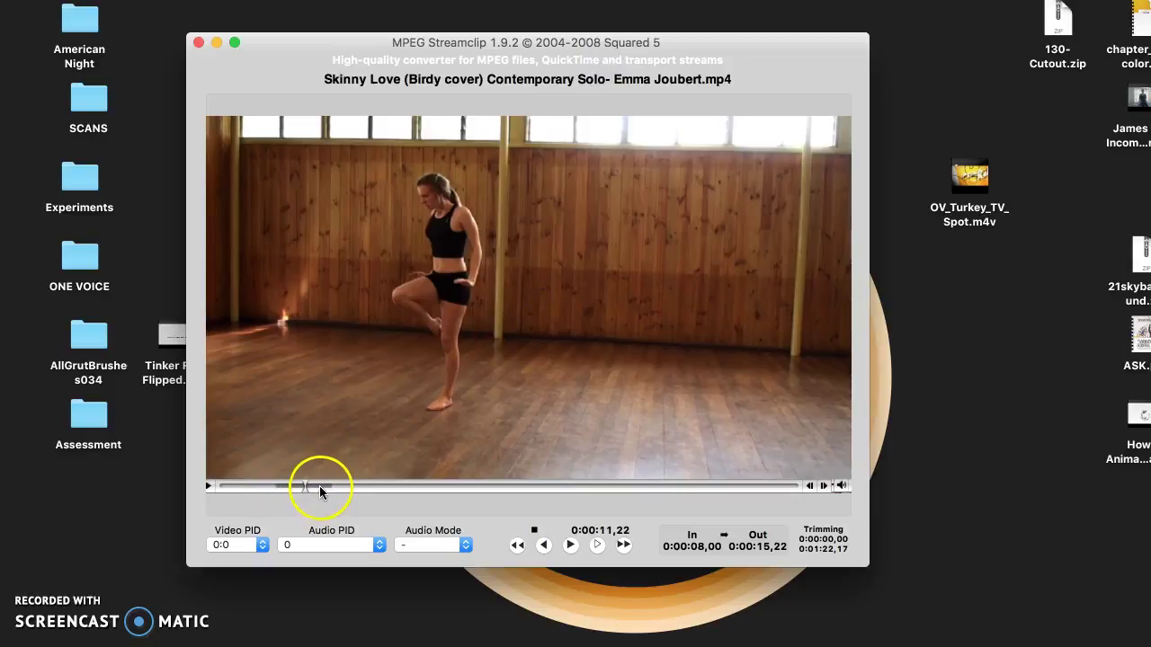
{"action": "left_click_drag", "start_coordinate": [606, 38], "coordinate": [557, 35]}
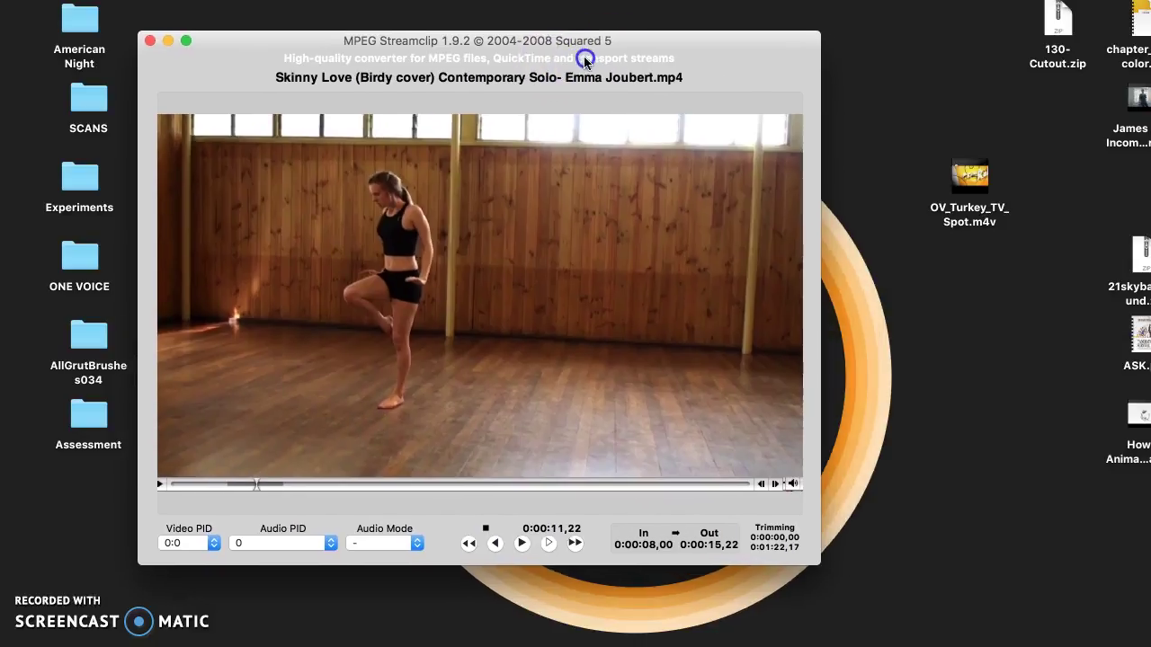
Create a new desktop folder and name it 'Roto Frames'.
{"action": "right_click", "coordinate": [953, 298]}
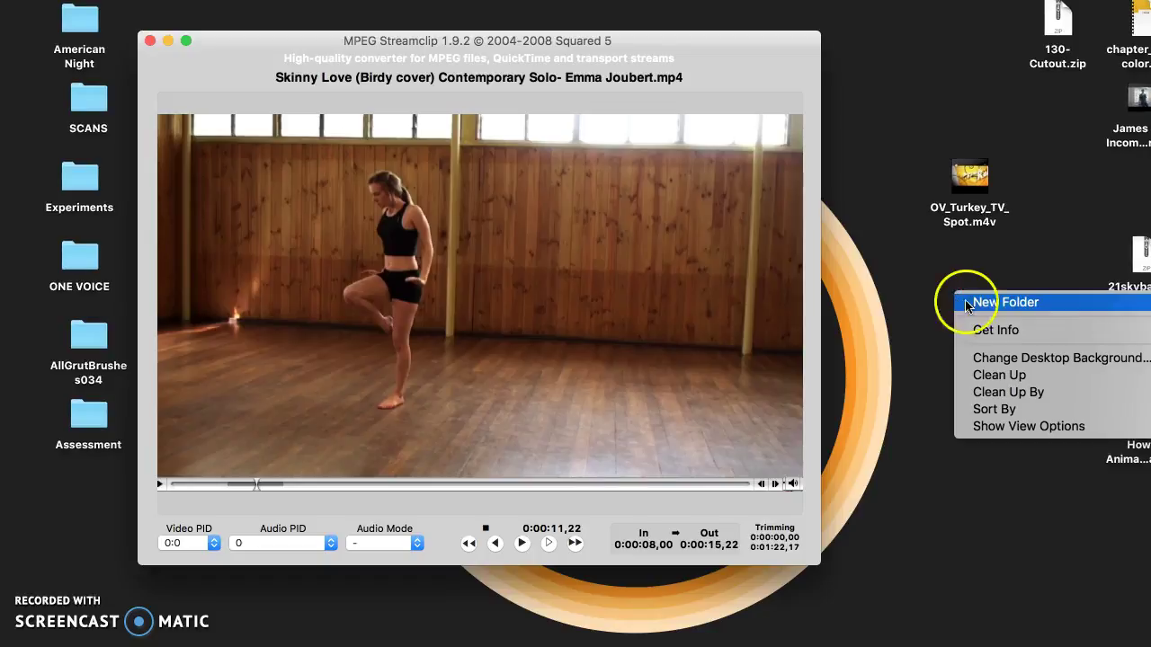
{"action": "left_click", "coordinate": [961, 303]}
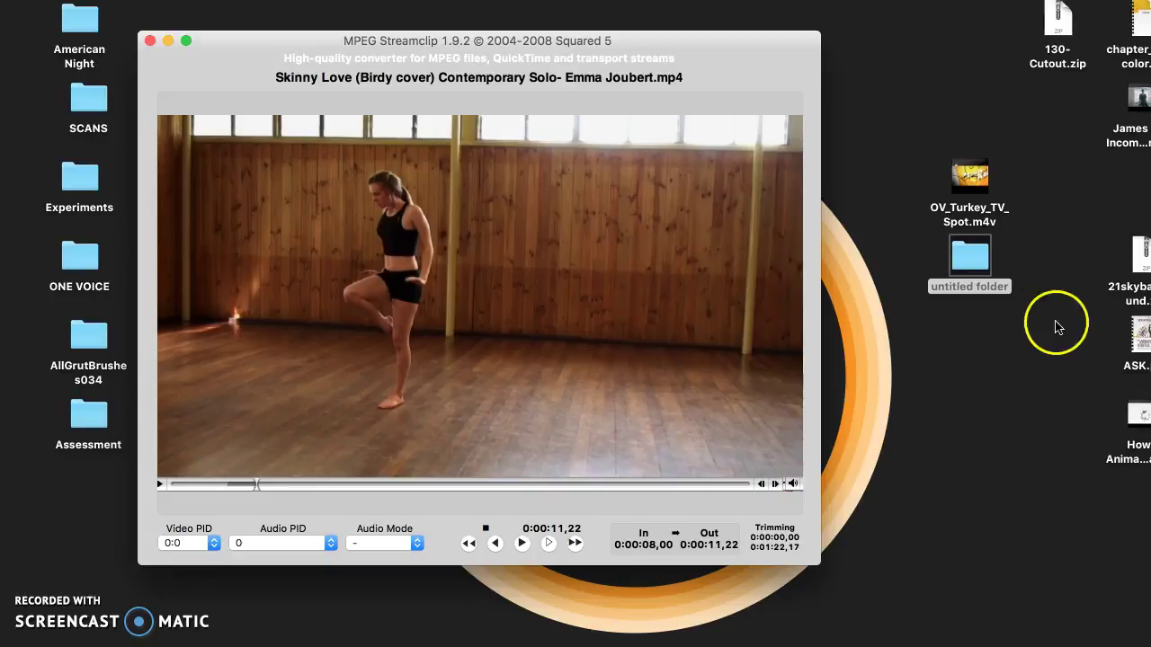
{"action": "left_click", "coordinate": [953, 288]}
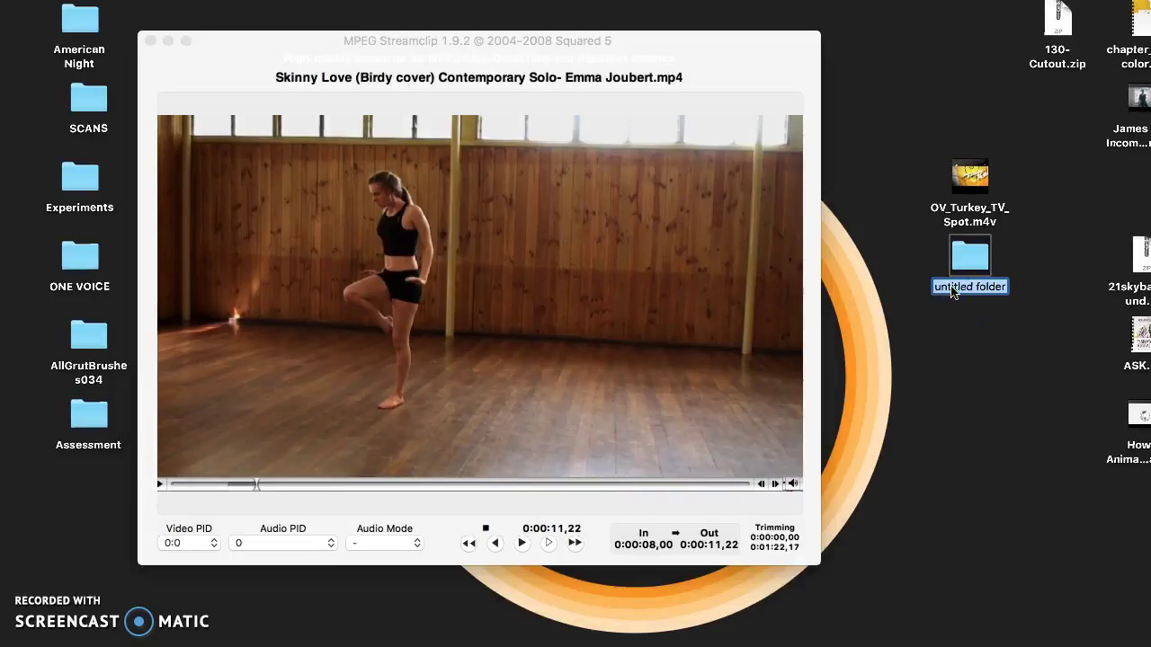
{"action": "type", "text": "Roto"}
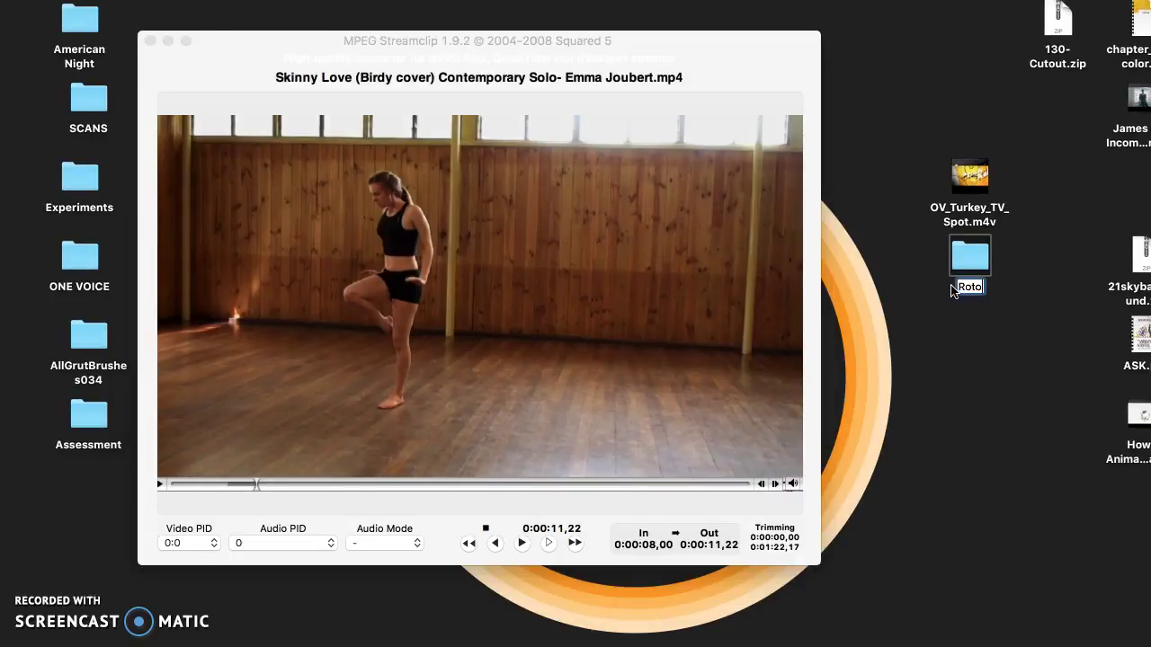
{"action": "type", "text": " Frames"}
Confirm the Roto Frames name and set the clip's export format to Image Sequence.
{"action": "key", "text": "Return"}
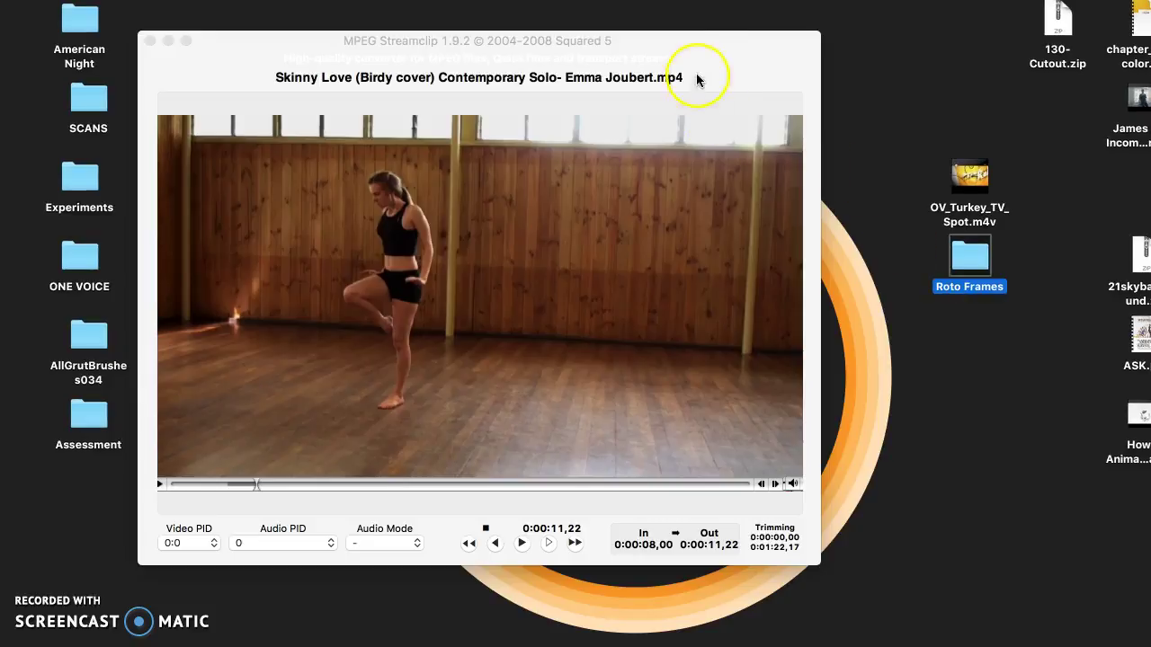
{"action": "left_click_drag", "start_coordinate": [685, 78], "coordinate": [611, 61]}
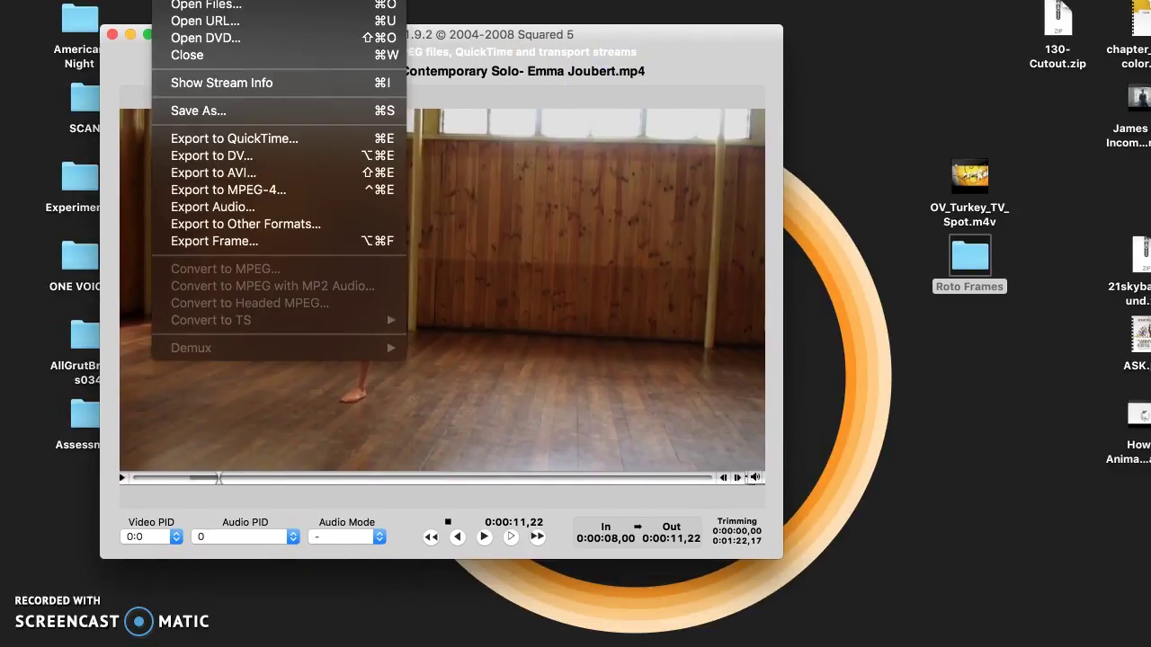
{"action": "left_click", "coordinate": [241, 226]}
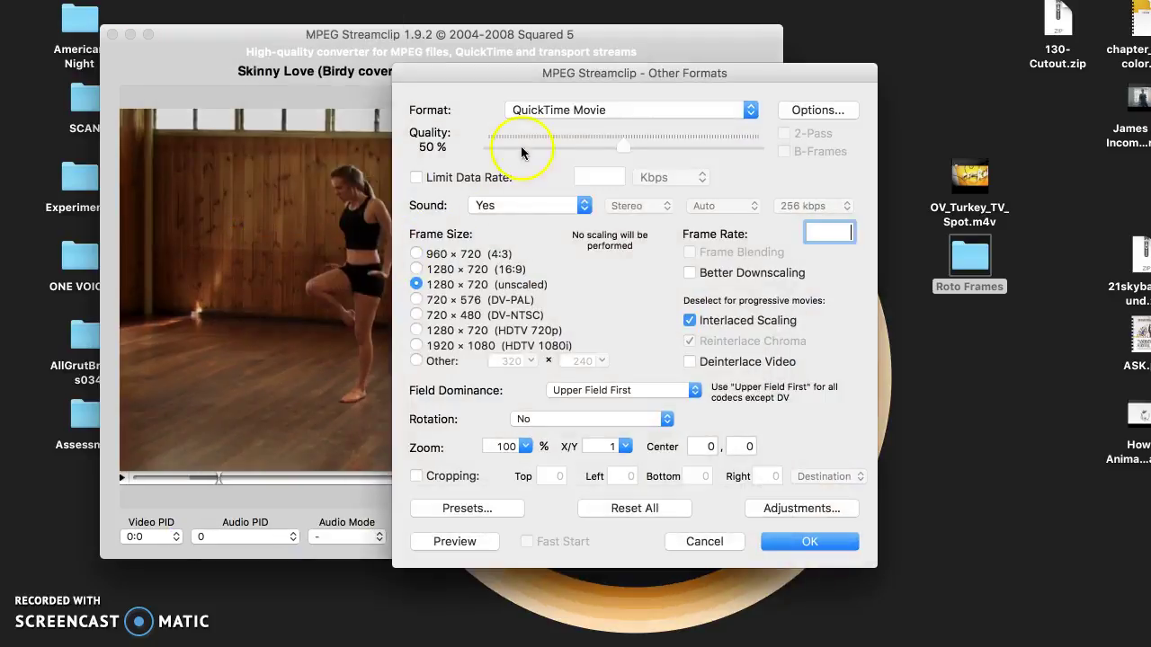
{"action": "left_click", "coordinate": [542, 112]}
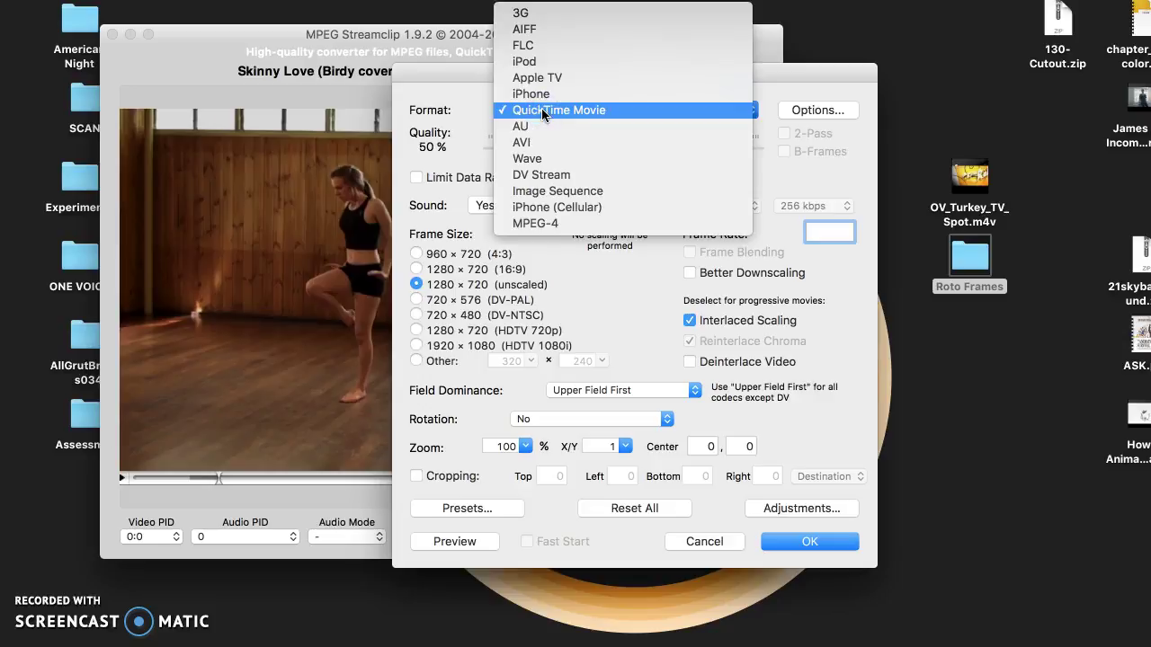
{"action": "left_click", "coordinate": [541, 191]}
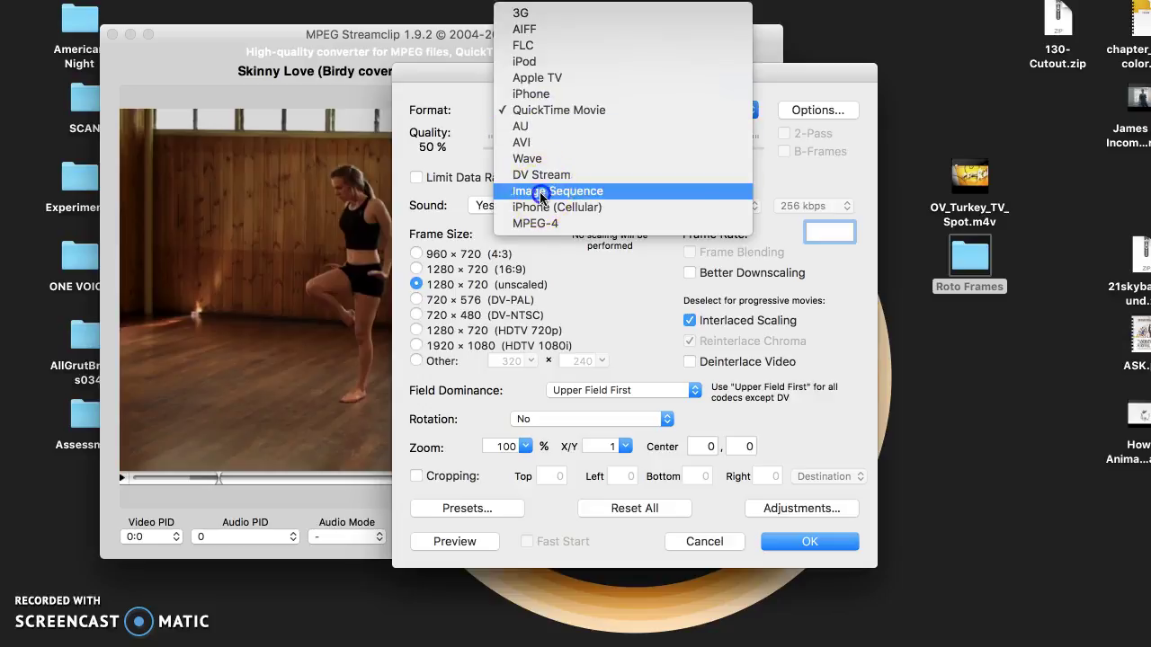
Set the image sequence options to JPEG and accept the export settings.
{"action": "left_click", "coordinate": [802, 112]}
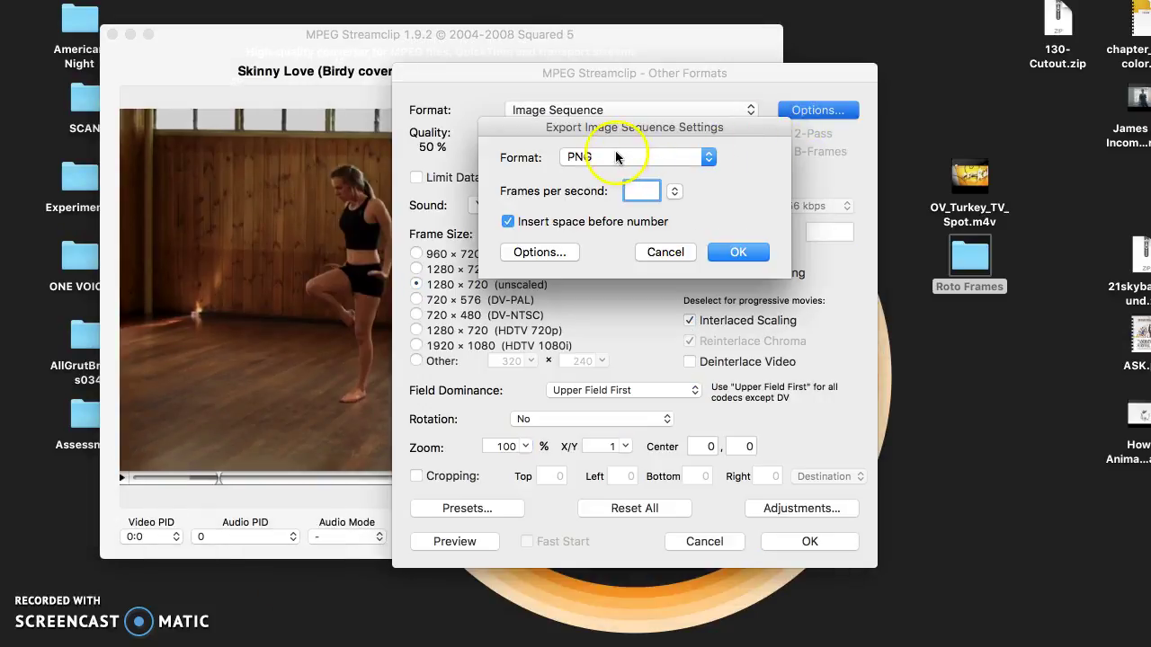
{"action": "left_click", "coordinate": [616, 157]}
{"action": "left_click", "coordinate": [614, 93]}
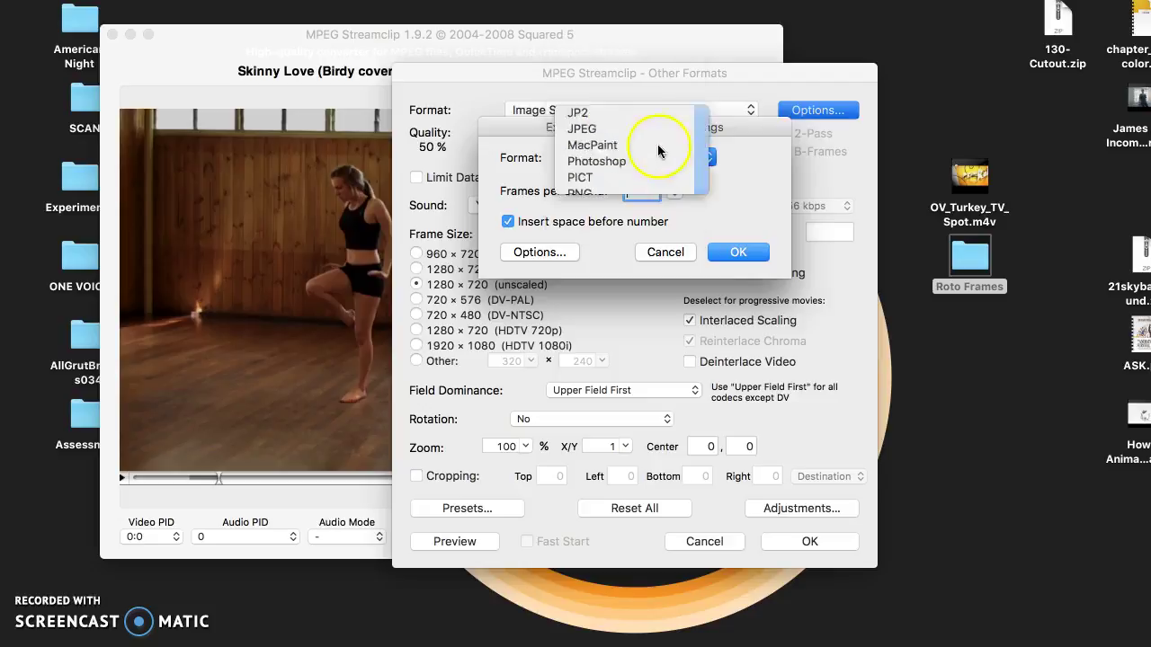
{"action": "left_click", "coordinate": [735, 254]}
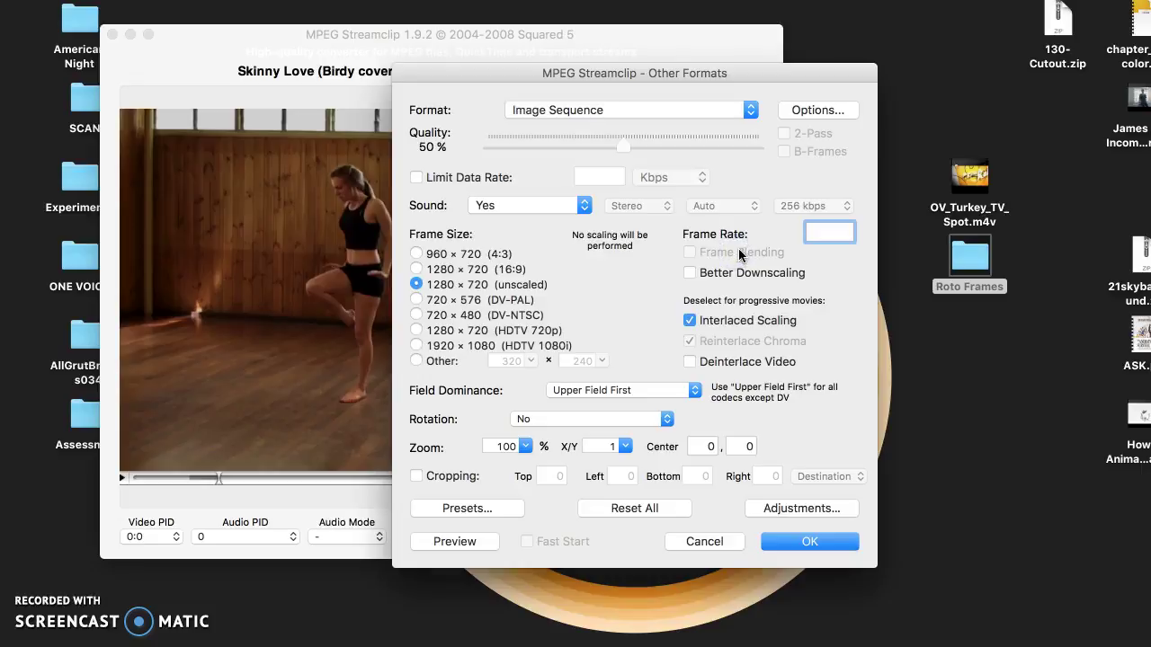
{"action": "left_click", "coordinate": [823, 532]}
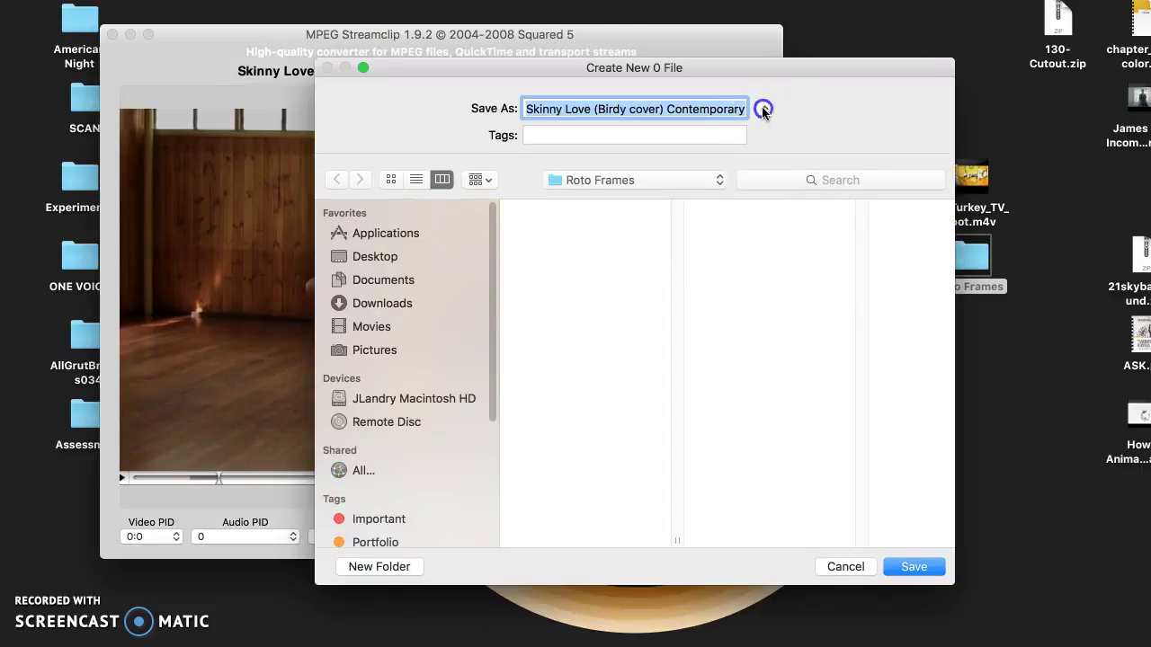
Rename the export file to 'Dance.0' in the save dialog.
{"action": "left_click", "coordinate": [762, 108]}
{"action": "left_click_drag", "start_coordinate": [779, 76], "coordinate": [487, 121]}
{"action": "left_click", "coordinate": [460, 161]}
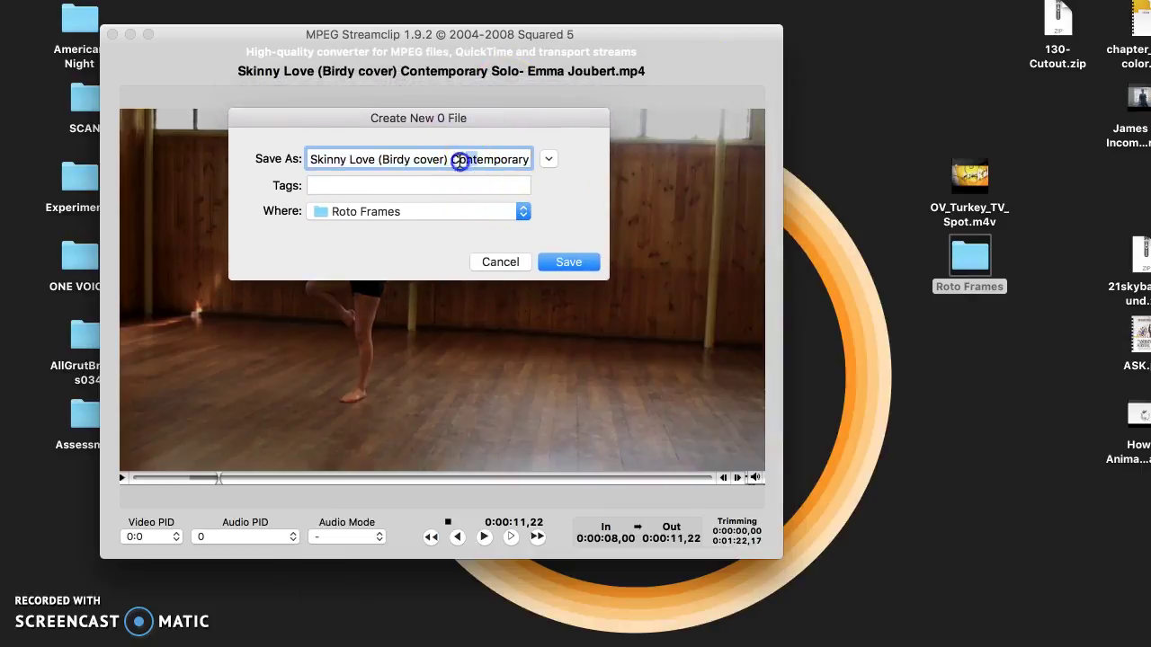
{"action": "left_click_drag", "start_coordinate": [459, 160], "coordinate": [283, 160]}
{"action": "left_click", "coordinate": [303, 160]}
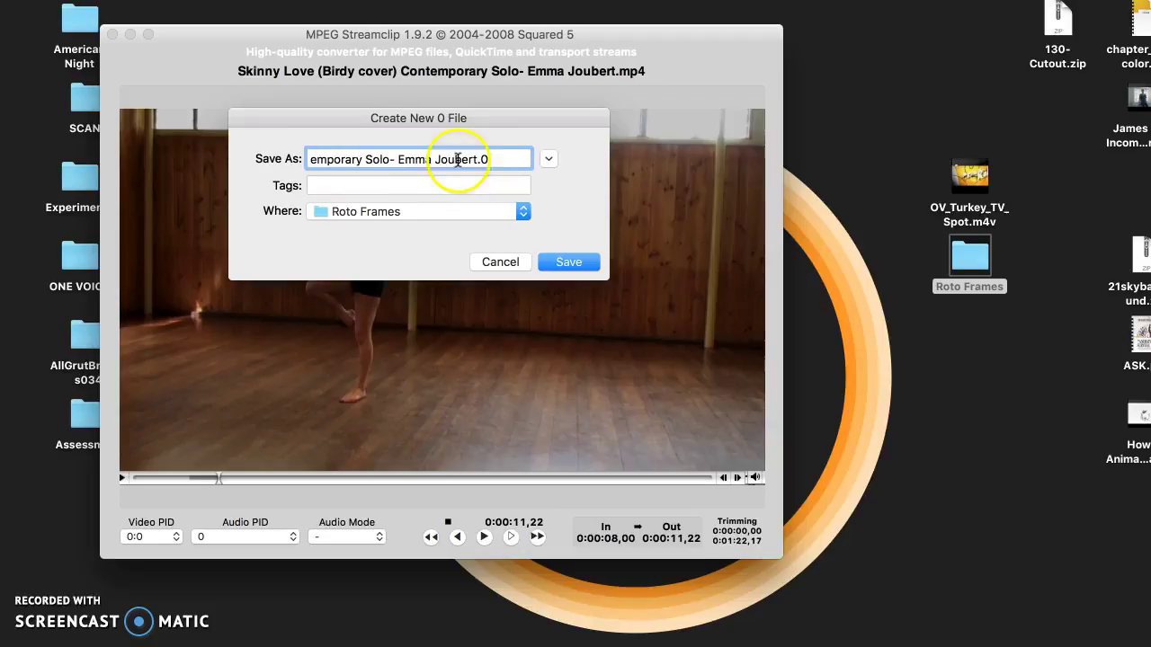
{"action": "left_click_drag", "start_coordinate": [457, 160], "coordinate": [280, 159]}
{"action": "key", "text": "BackSpace"}
{"action": "type", "text": "c"}
{"action": "key", "text": "BackSpace"}
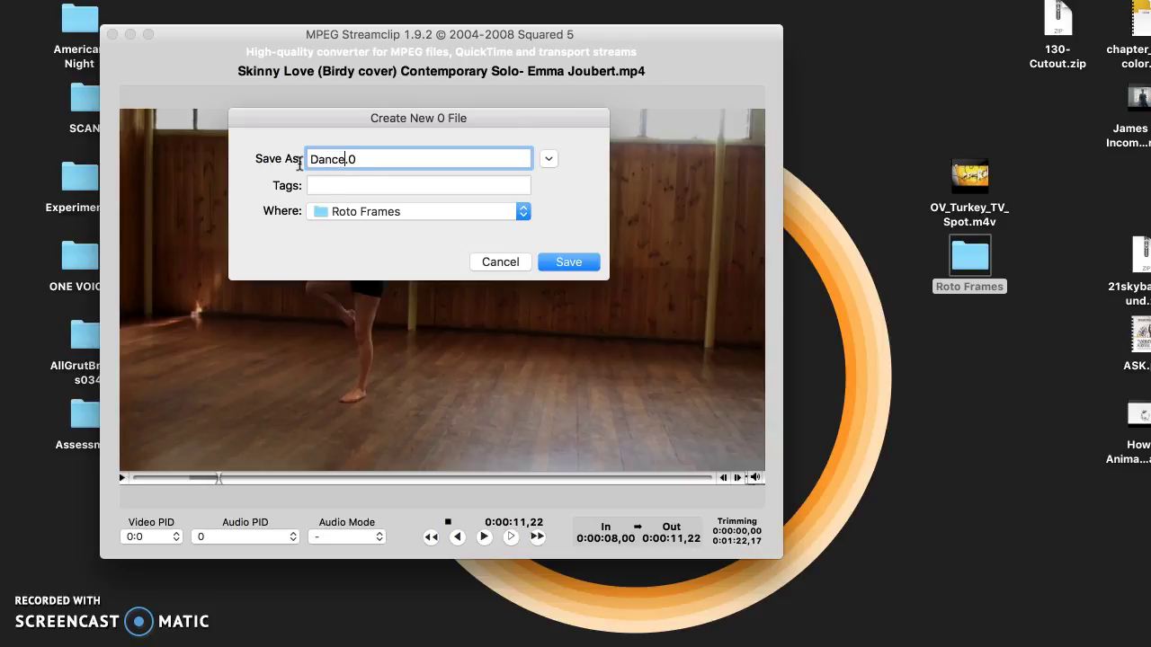
Save the JPEG frame export into Desktop > Roto Frames.
{"action": "left_click", "coordinate": [548, 158]}
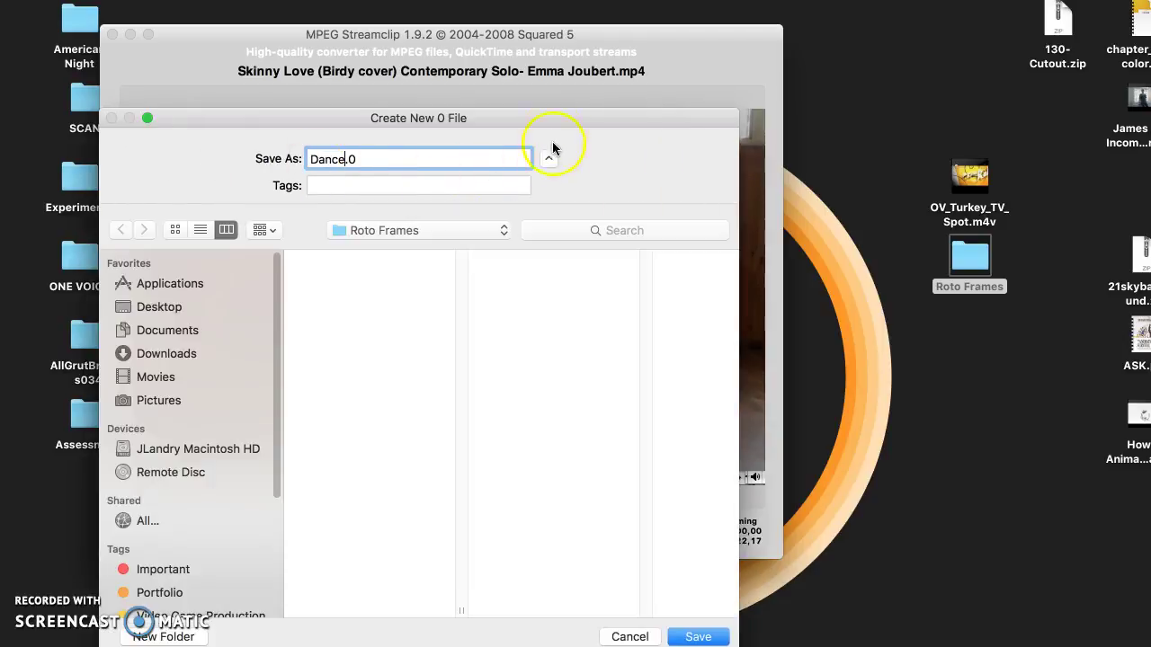
{"action": "left_click_drag", "start_coordinate": [552, 118], "coordinate": [606, 77]}
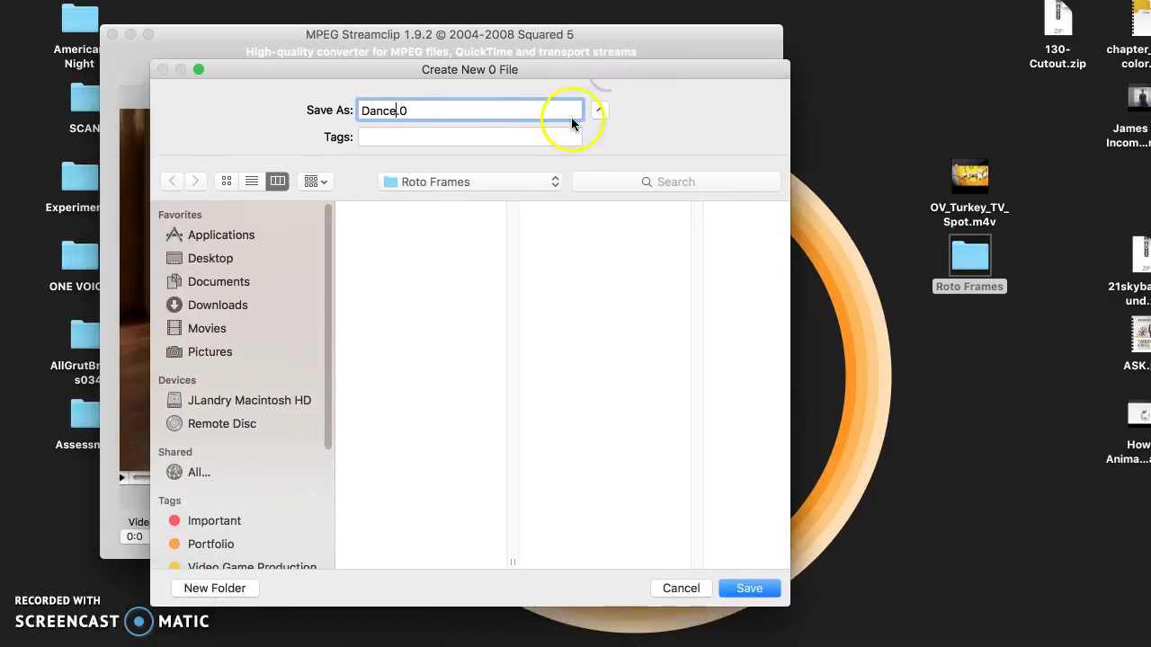
{"action": "left_click", "coordinate": [224, 259]}
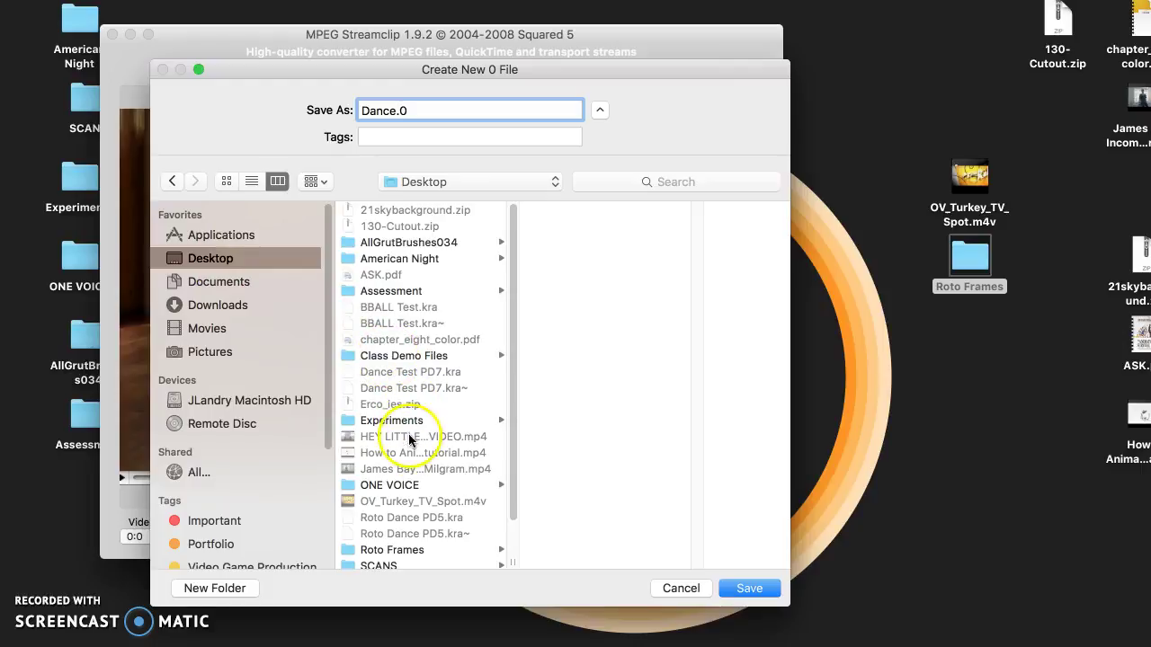
{"action": "left_click", "coordinate": [401, 549]}
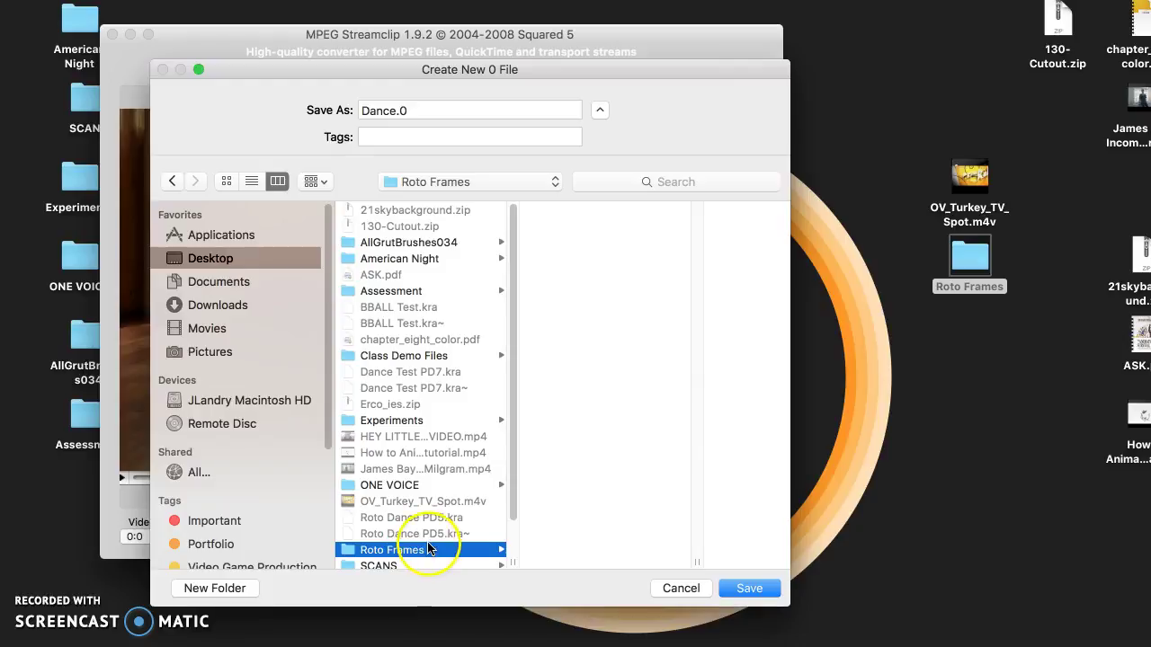
{"action": "left_click", "coordinate": [753, 592]}
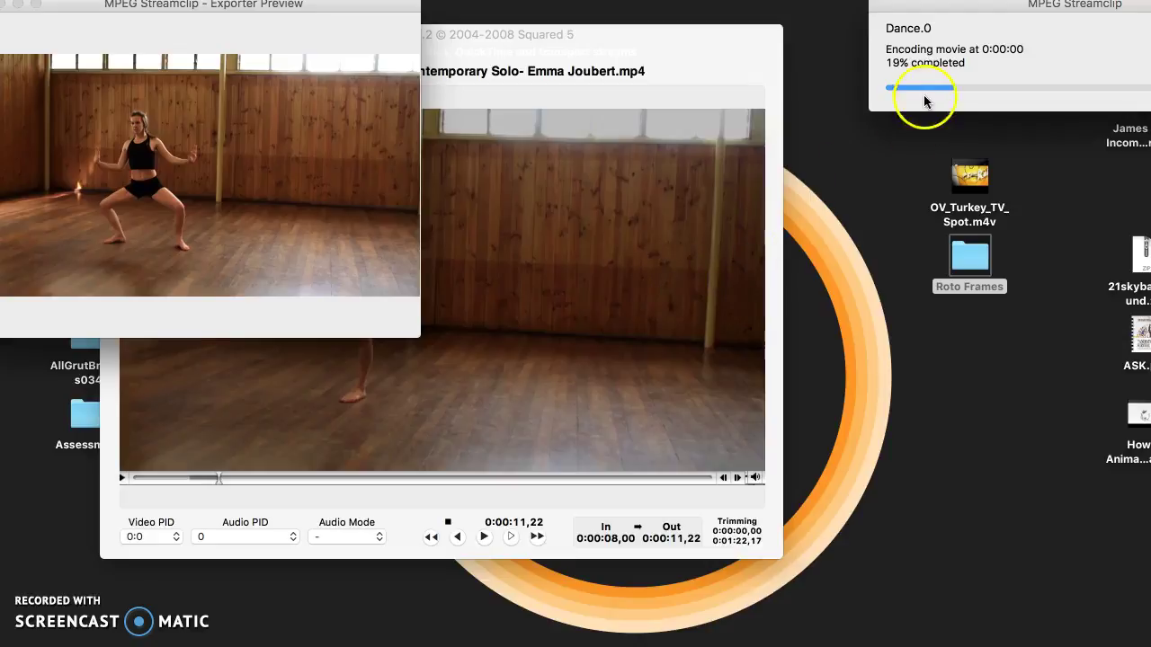
Move the encoding progress window into view while the Dance.0 frame export finishes.
{"action": "left_click_drag", "start_coordinate": [974, 7], "coordinate": [822, 25]}
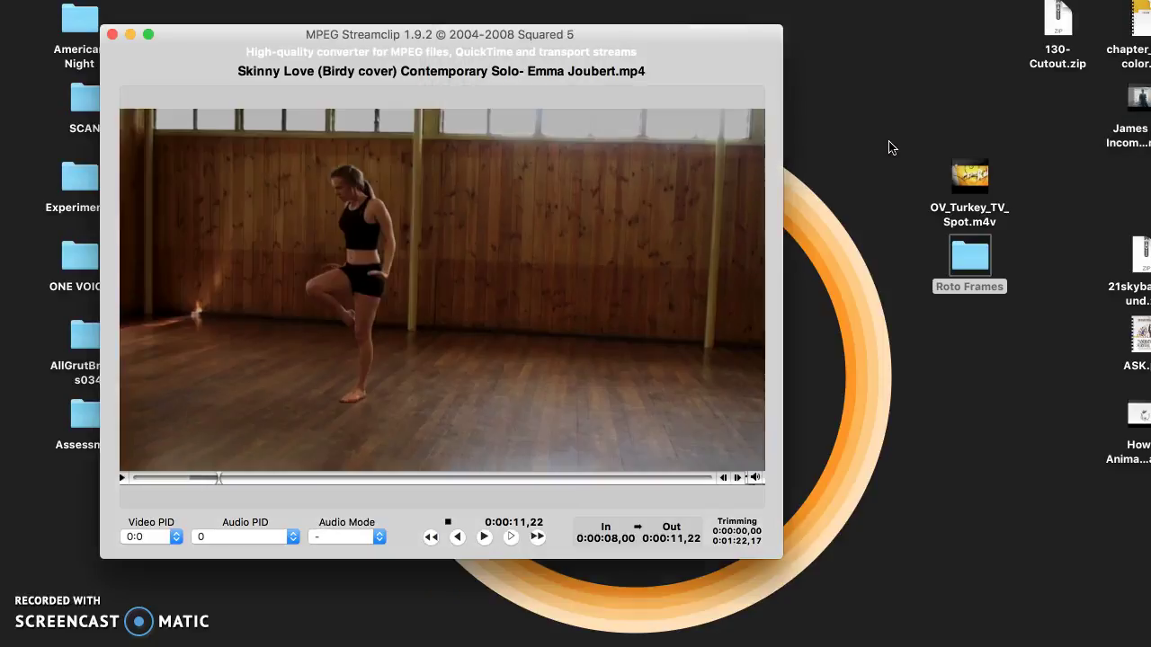
{"action": "double_click", "coordinate": [968, 259]}
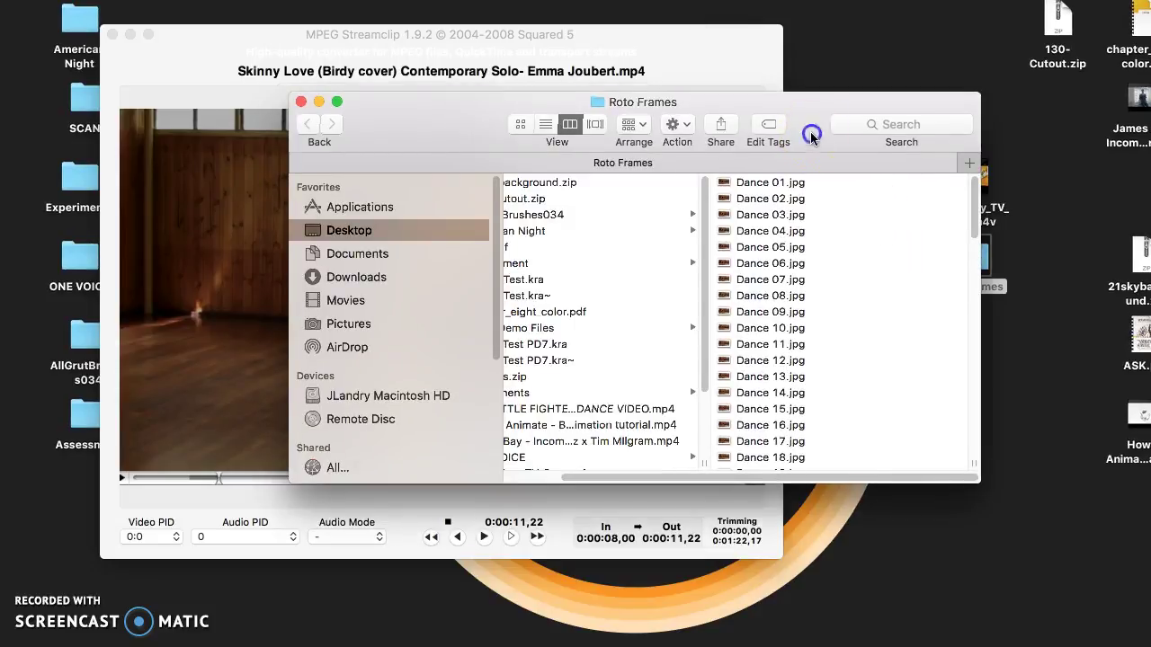
{"action": "left_click_drag", "start_coordinate": [812, 137], "coordinate": [763, 101]}
{"action": "left_click_drag", "start_coordinate": [925, 166], "coordinate": [905, 416]}
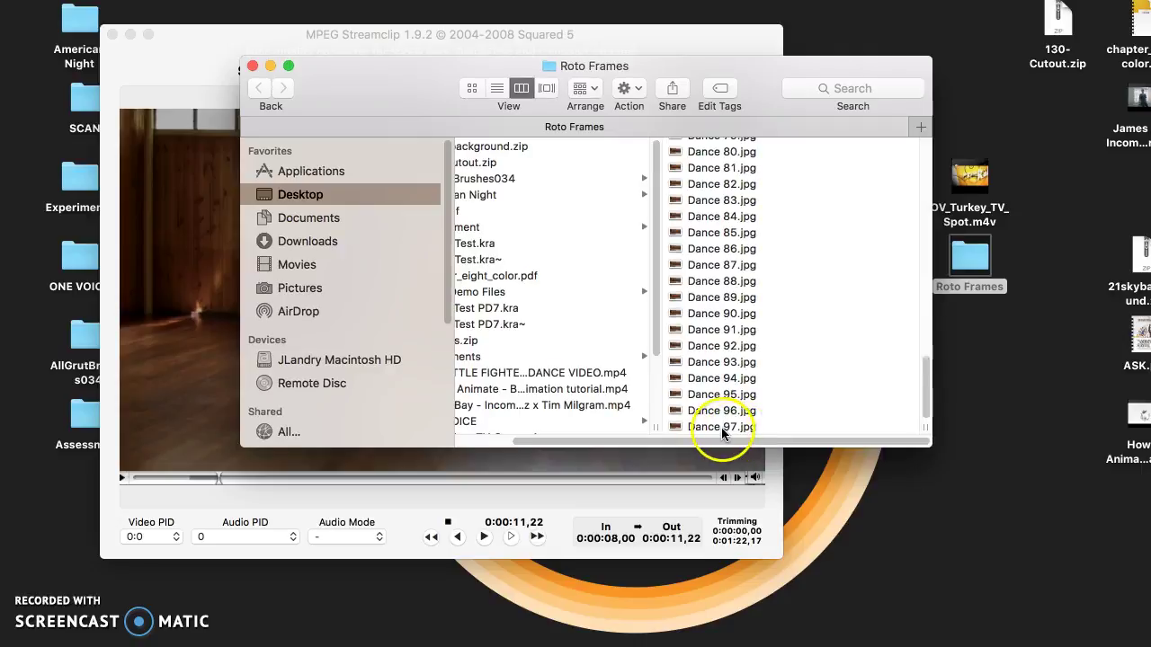
{"action": "left_click", "coordinate": [256, 68]}
{"action": "left_click_drag", "start_coordinate": [314, 44], "coordinate": [359, 48]}
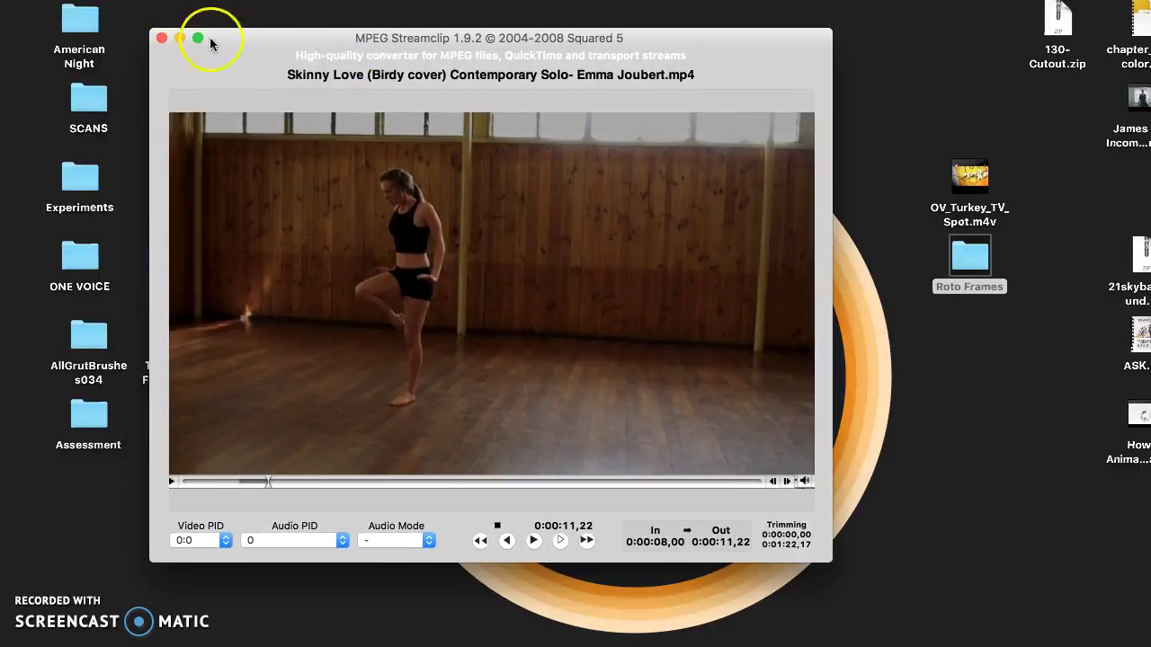
Dismiss the MPEG Streamclip menu and shift the clip window to uncover the desktop video.
{"action": "left_click", "coordinate": [54, 0]}
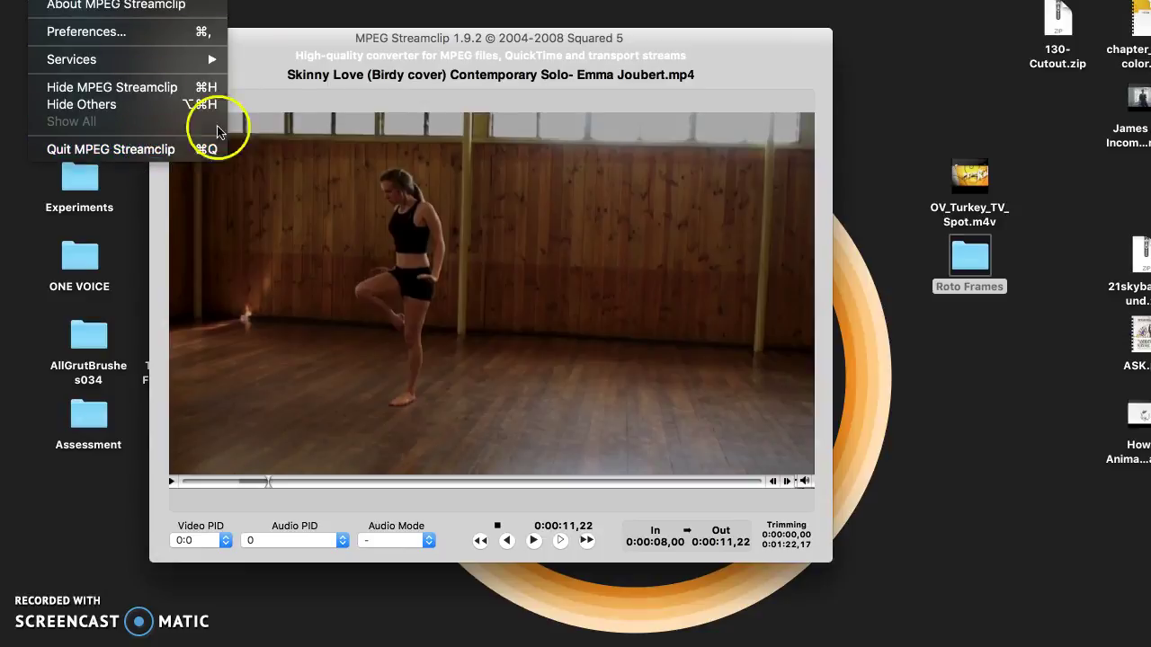
{"action": "left_click", "coordinate": [326, 66]}
{"action": "left_click_drag", "start_coordinate": [327, 65], "coordinate": [306, 52]}
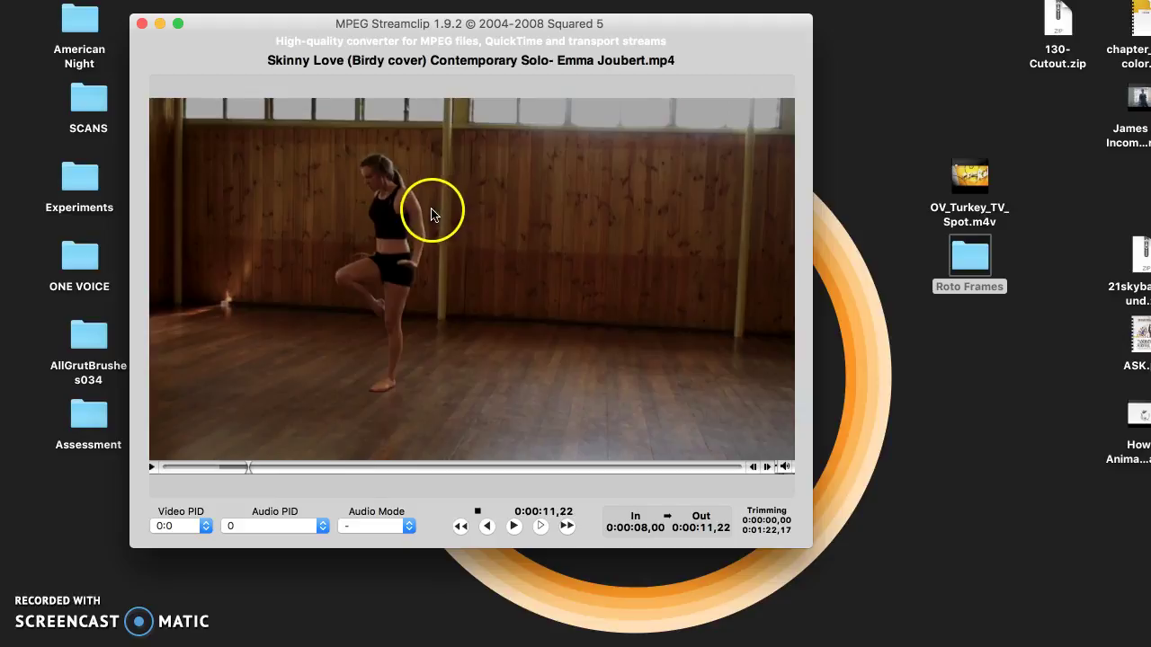
{"action": "left_click_drag", "start_coordinate": [509, 65], "coordinate": [580, 69]}
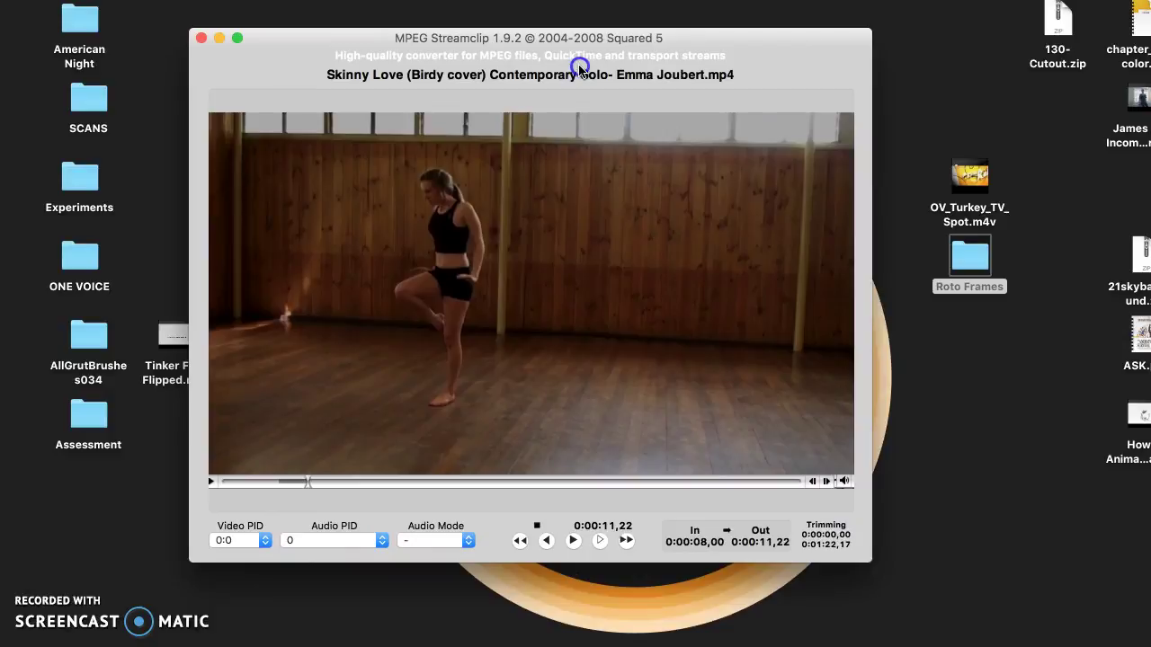
Jump the playhead back to 0:00:07,05, then frame-step forward to the In point 0:00:08,00.
{"action": "left_click", "coordinate": [294, 481]}
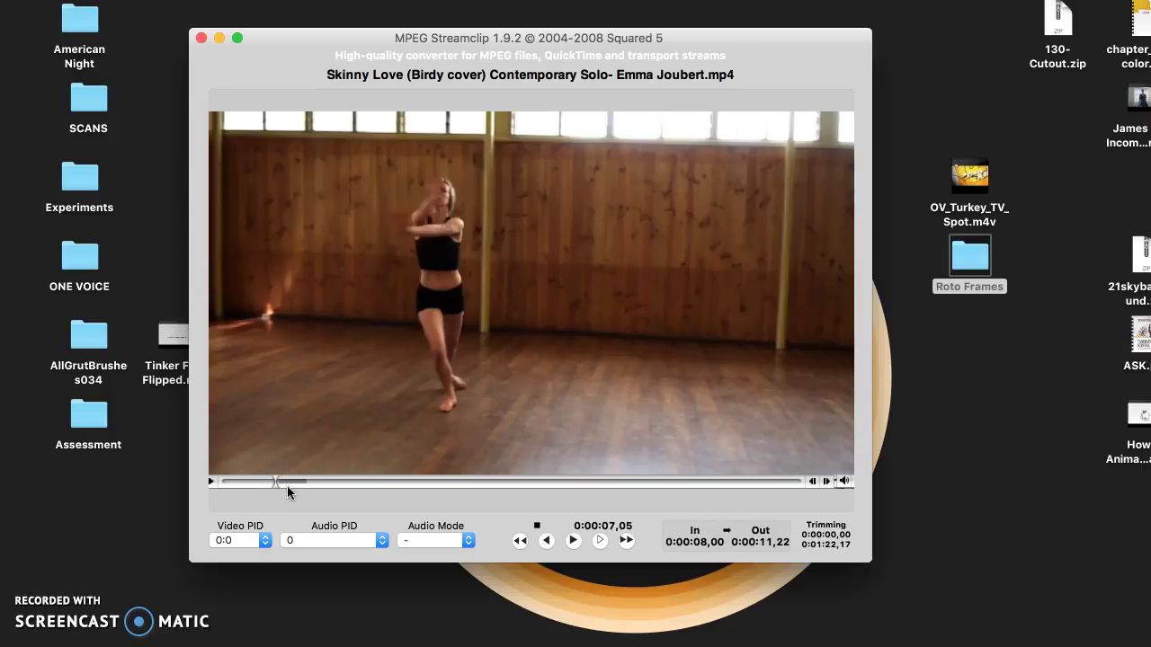
{"action": "left_click", "coordinate": [629, 535]}
{"action": "left_click", "coordinate": [629, 535]}
{"action": "left_click", "coordinate": [629, 535]}
{"action": "left_click", "coordinate": [629, 535]}
{"action": "left_click", "coordinate": [629, 535]}
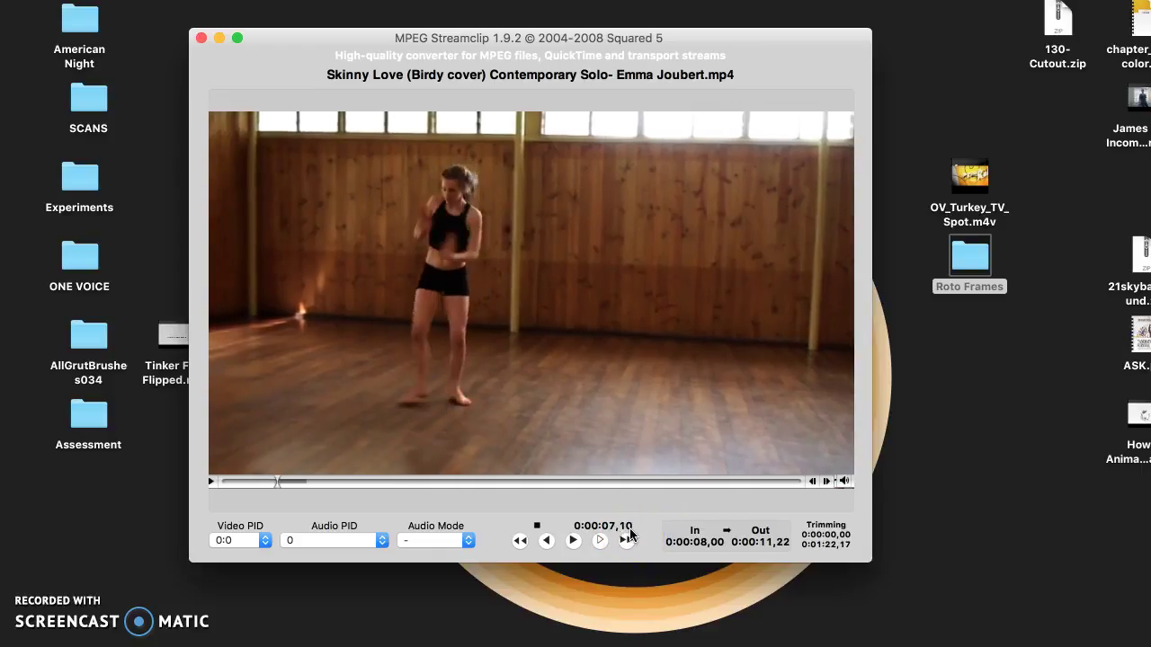
{"action": "left_click", "coordinate": [629, 535]}
{"action": "left_click", "coordinate": [630, 535]}
{"action": "left_click", "coordinate": [629, 535]}
{"action": "left_click", "coordinate": [629, 535]}
{"action": "left_click", "coordinate": [629, 535]}
{"action": "left_click", "coordinate": [629, 535]}
{"action": "left_click", "coordinate": [629, 535]}
{"action": "left_click", "coordinate": [629, 535]}
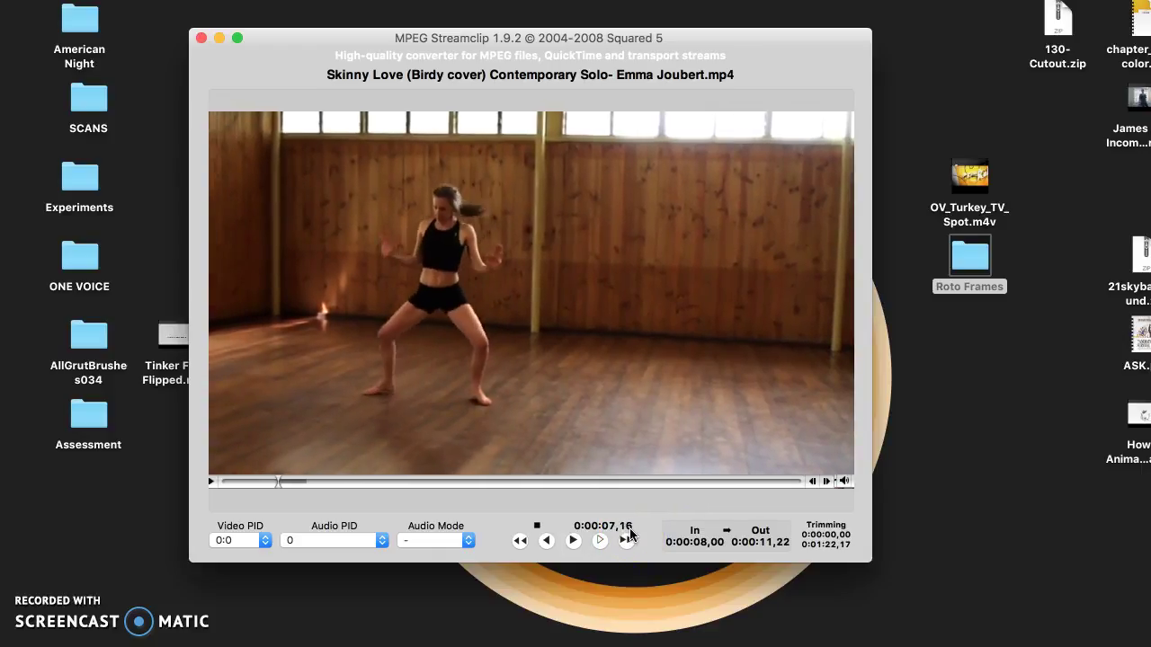
{"action": "left_click", "coordinate": [629, 535]}
{"action": "left_click", "coordinate": [630, 535]}
{"action": "left_click", "coordinate": [630, 535]}
{"action": "left_click", "coordinate": [629, 534]}
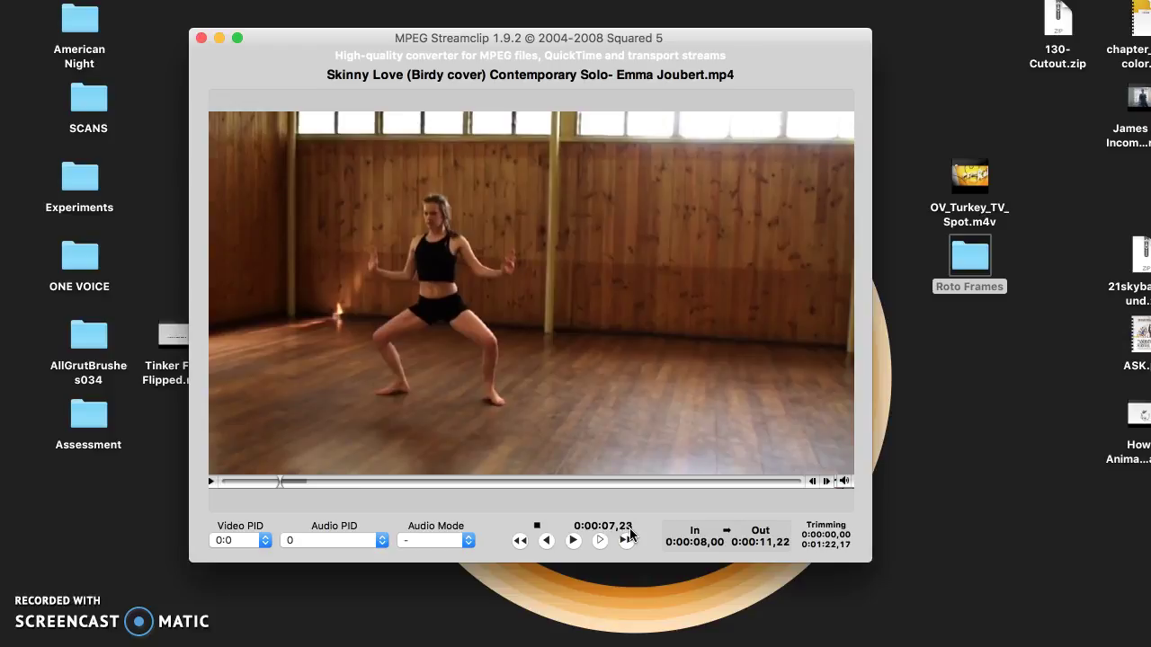
{"action": "left_click", "coordinate": [629, 535]}
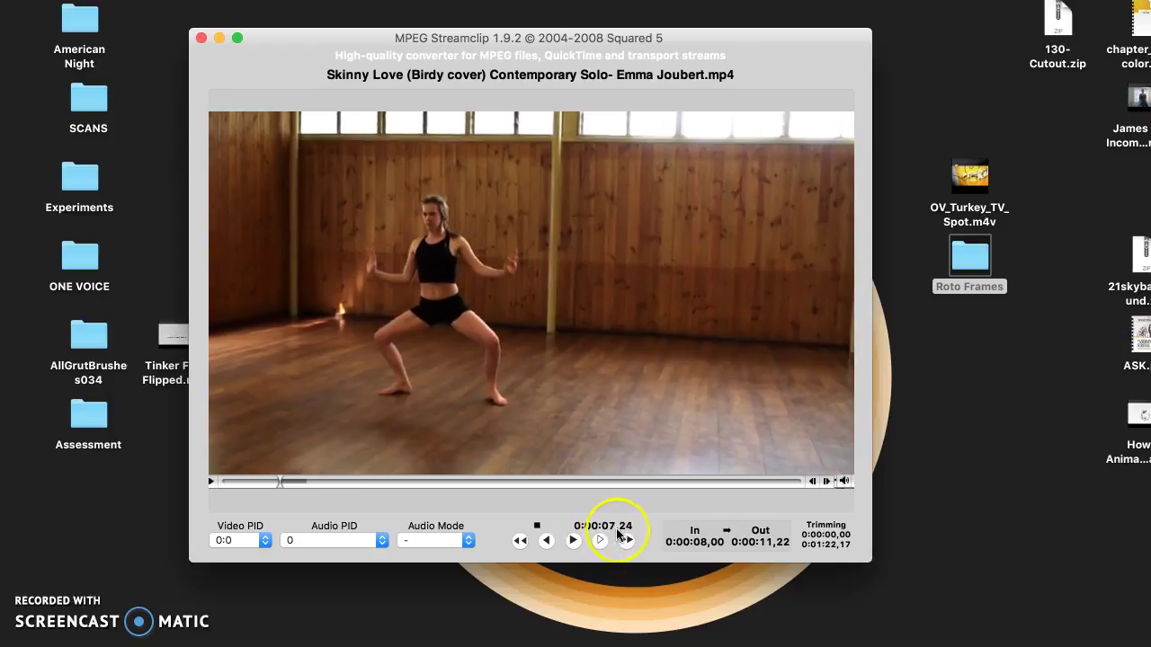
{"action": "left_click", "coordinate": [676, 538]}
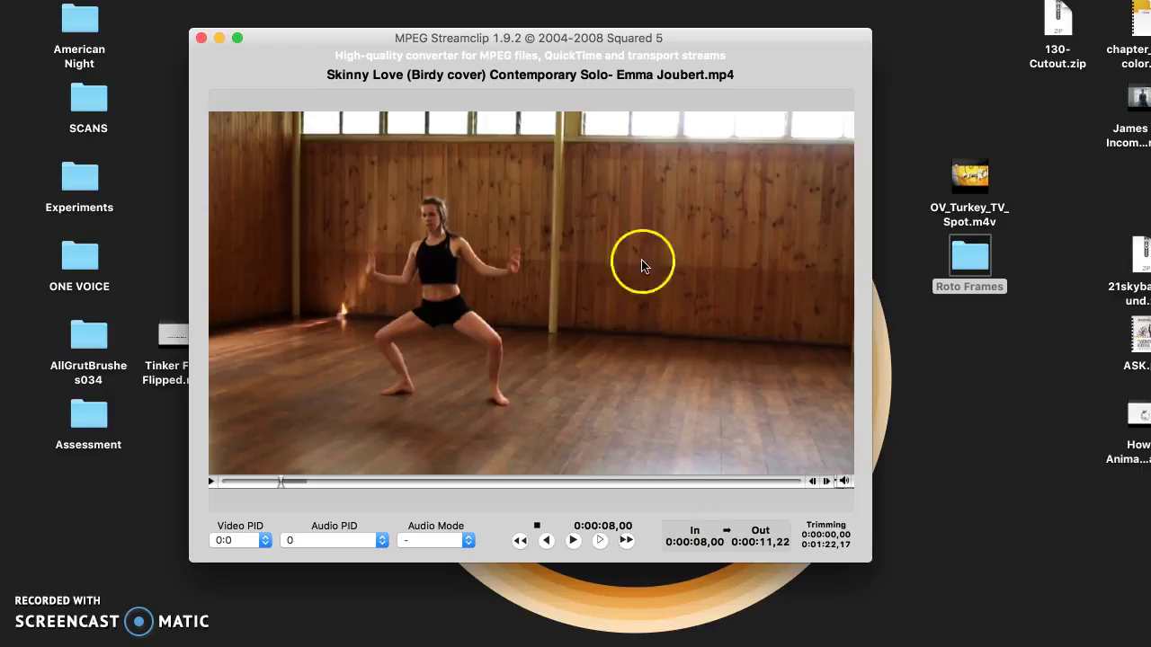
{"action": "mouse_move", "coordinate": [584, 59]}
{"action": "left_mouse_down"}
{"action": "mouse_move", "coordinate": [589, 70]}
{"action": "mouse_move", "coordinate": [567, 68]}
{"action": "left_mouse_up"}
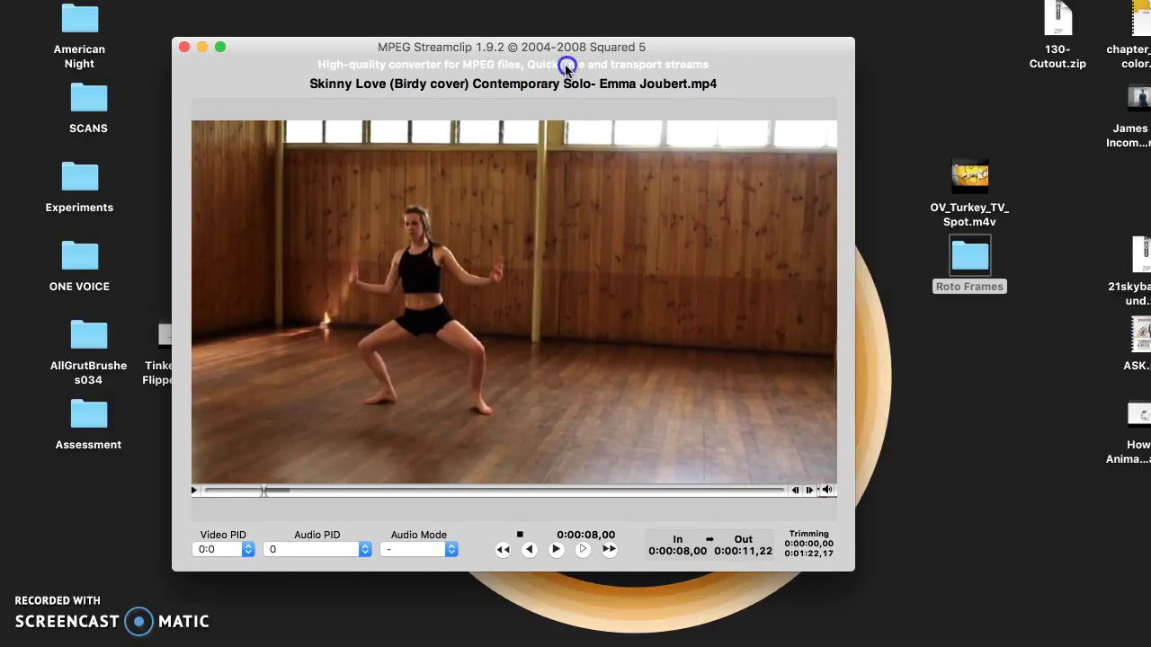
Quit MPEG Streamclip and move the Roto Frames folder next to the video file.
{"action": "left_click", "coordinate": [81, 0]}
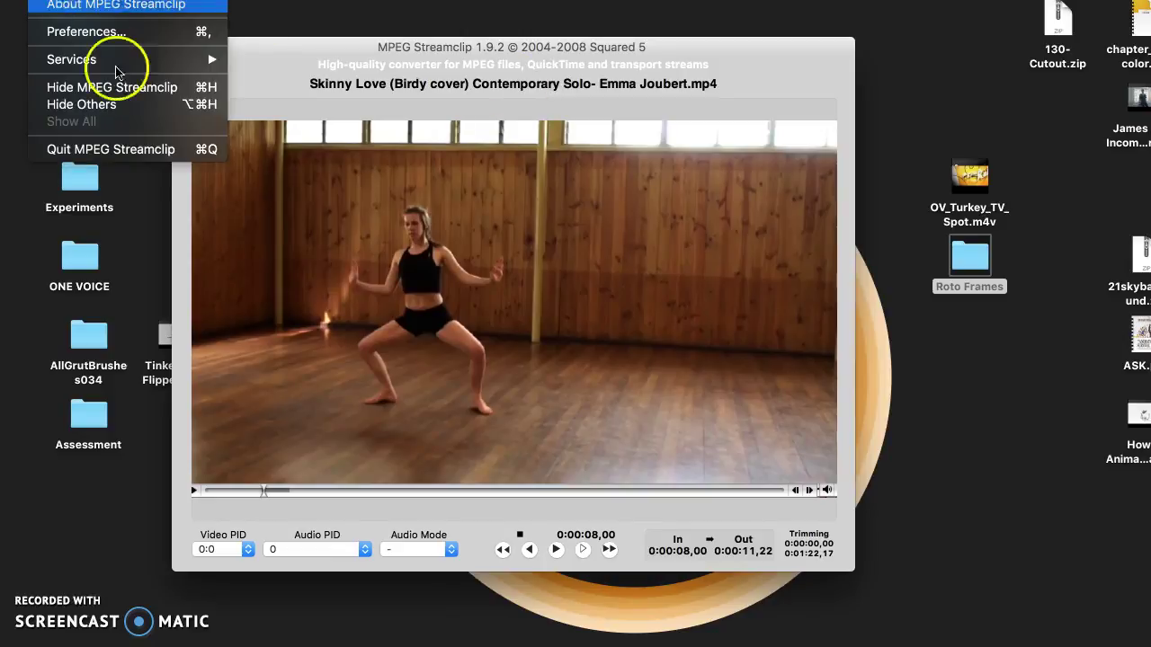
{"action": "left_click", "coordinate": [141, 148]}
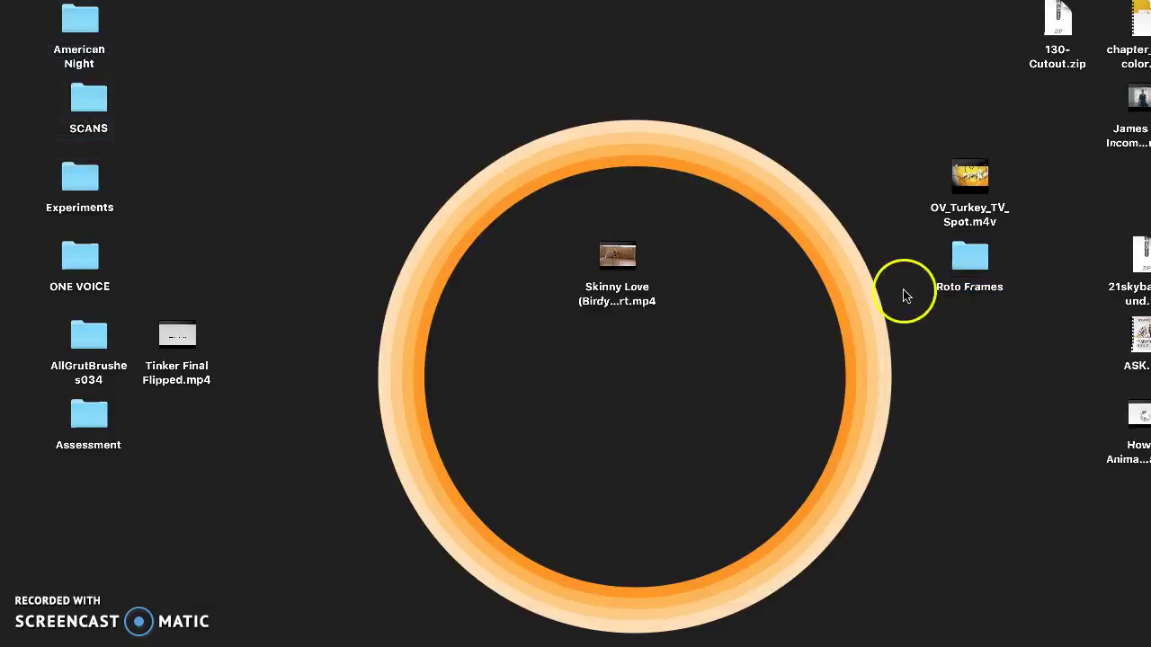
{"action": "left_click_drag", "start_coordinate": [946, 270], "coordinate": [709, 265]}
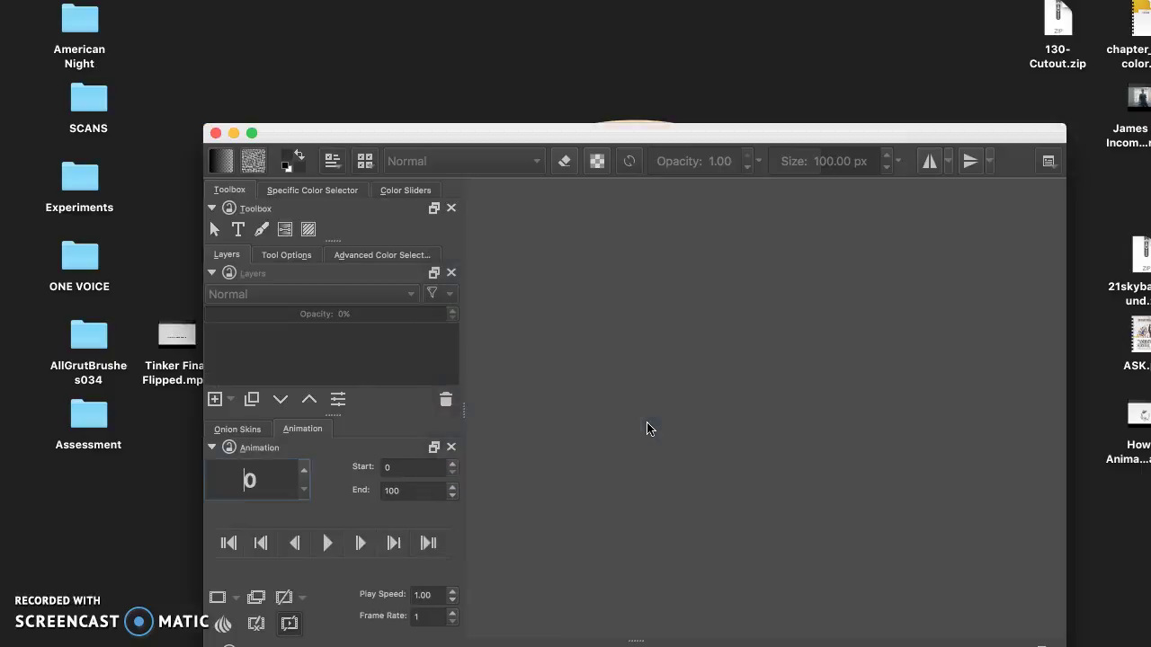
Bring Krita forward and position and resize its window to fill the screen.
{"action": "left_click", "coordinate": [567, 251]}
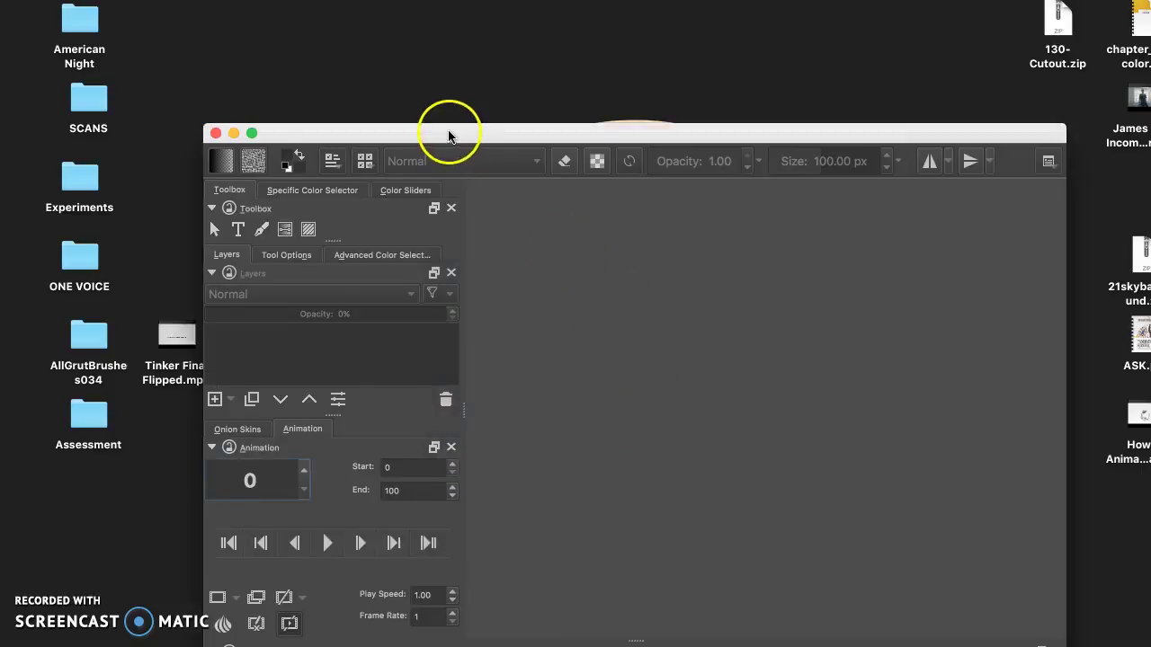
{"action": "left_click_drag", "start_coordinate": [449, 134], "coordinate": [367, 42]}
{"action": "left_click_drag", "start_coordinate": [263, 18], "coordinate": [247, 7]}
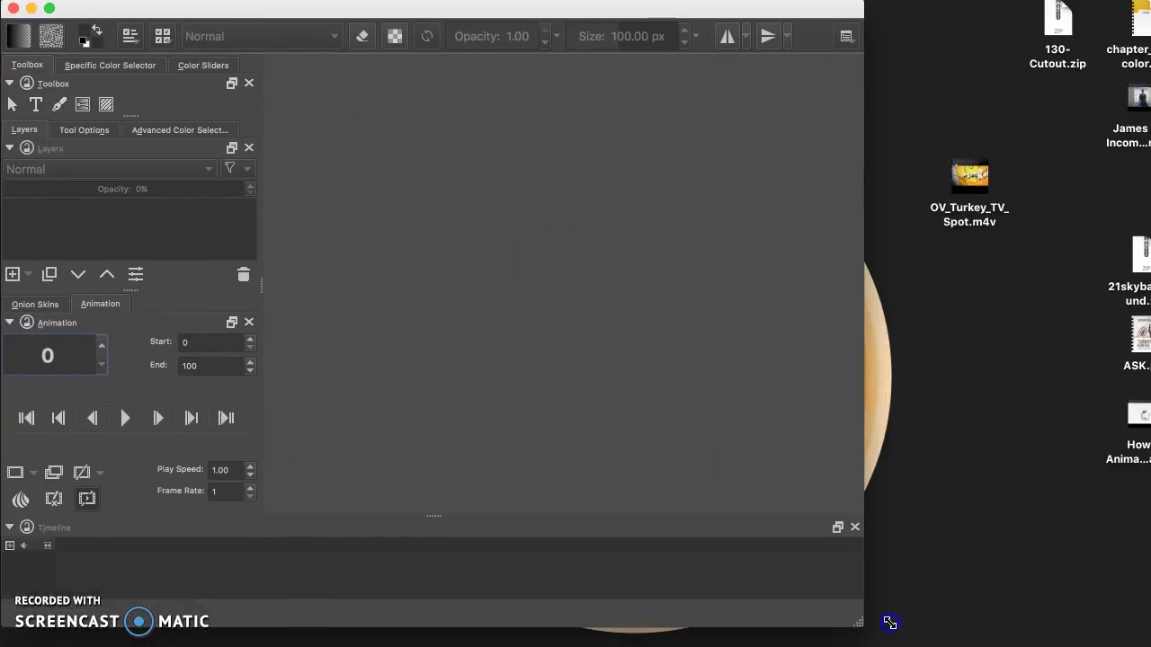
{"action": "left_click_drag", "start_coordinate": [889, 622], "coordinate": [1145, 632]}
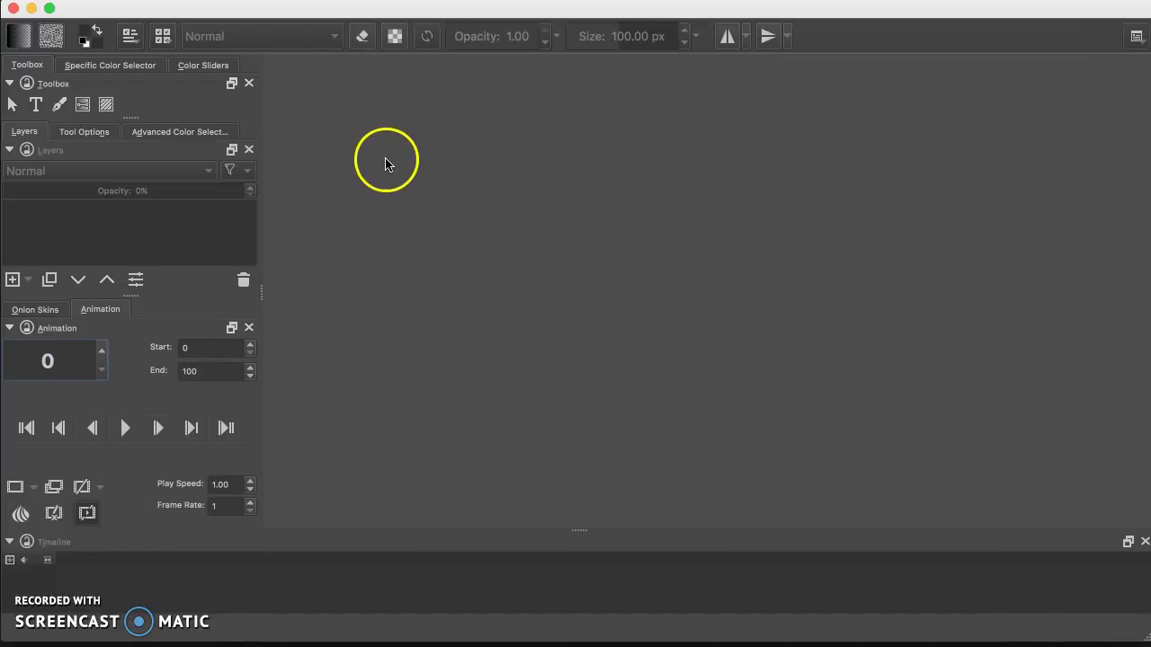
Start a new Krita document, then cancel it.
{"action": "left_click", "coordinate": [85, 0]}
{"action": "left_click", "coordinate": [114, 7]}
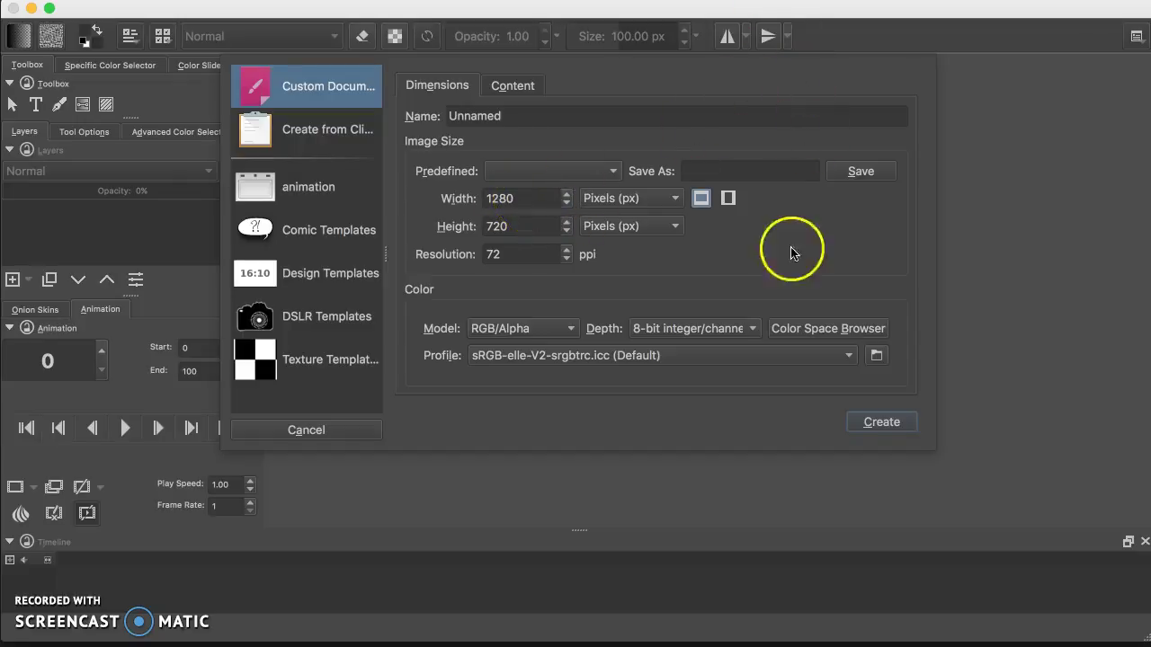
{"action": "left_click", "coordinate": [352, 429]}
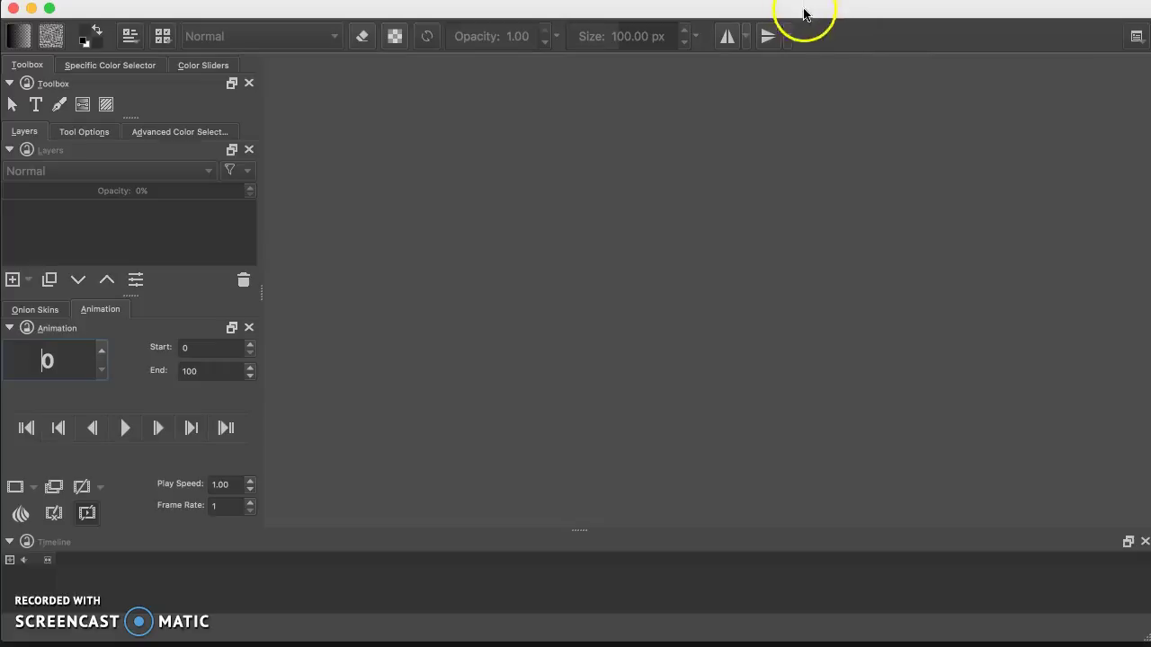
{"action": "left_click_drag", "start_coordinate": [835, 12], "coordinate": [373, 103]}
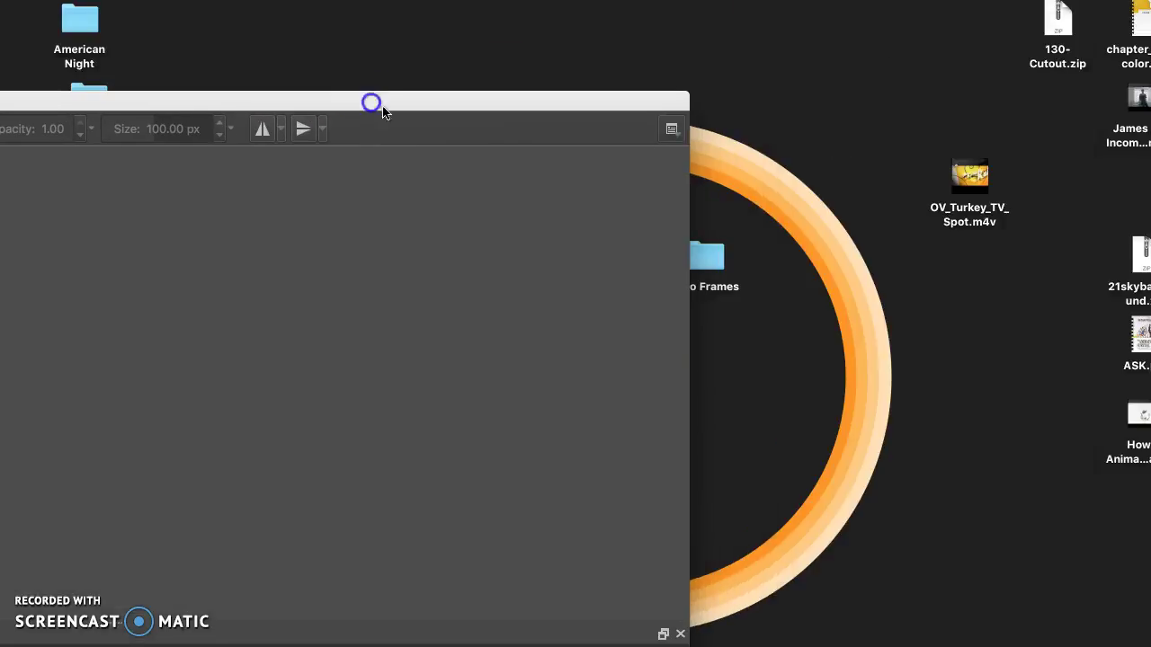
{"action": "left_click", "coordinate": [709, 262]}
{"action": "double_click", "coordinate": [709, 263]}
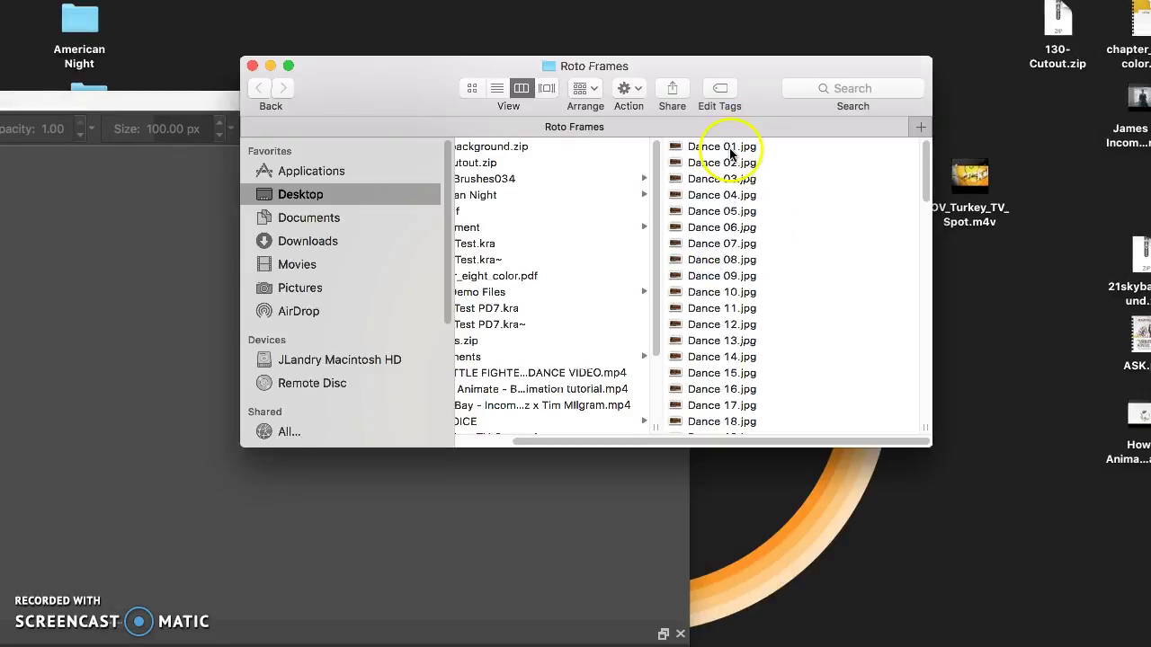
{"action": "left_click", "coordinate": [730, 145]}
{"action": "left_click_drag", "start_coordinate": [750, 69], "coordinate": [694, 59]}
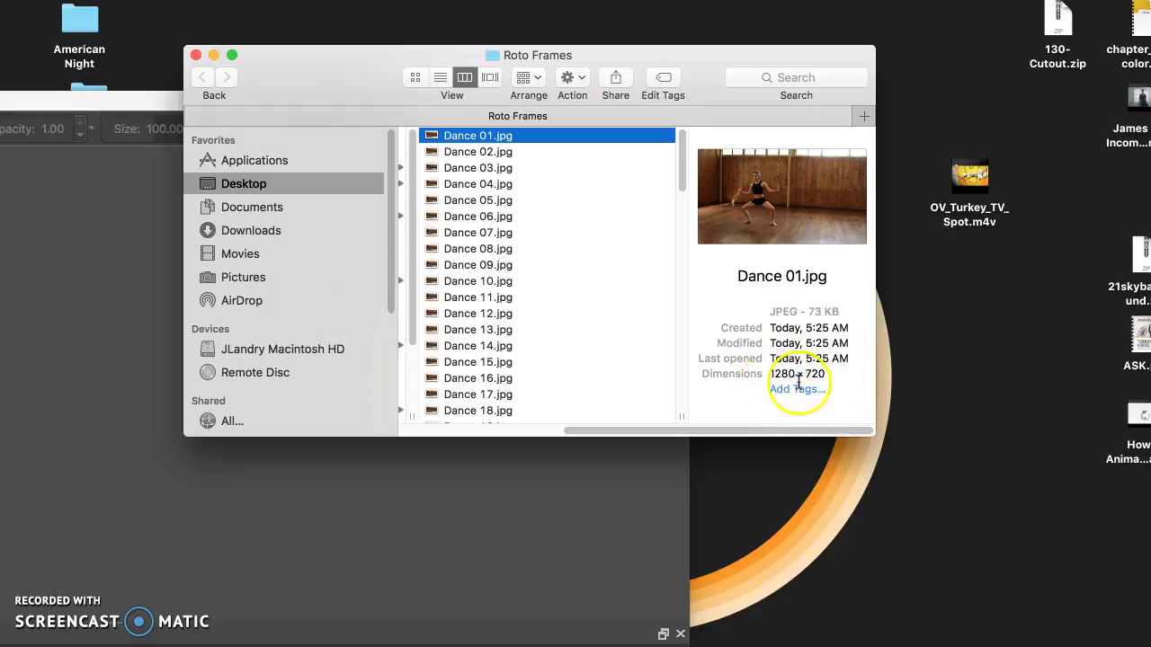
{"action": "left_click", "coordinate": [195, 55]}
{"action": "left_click_drag", "start_coordinate": [293, 103], "coordinate": [692, 7]}
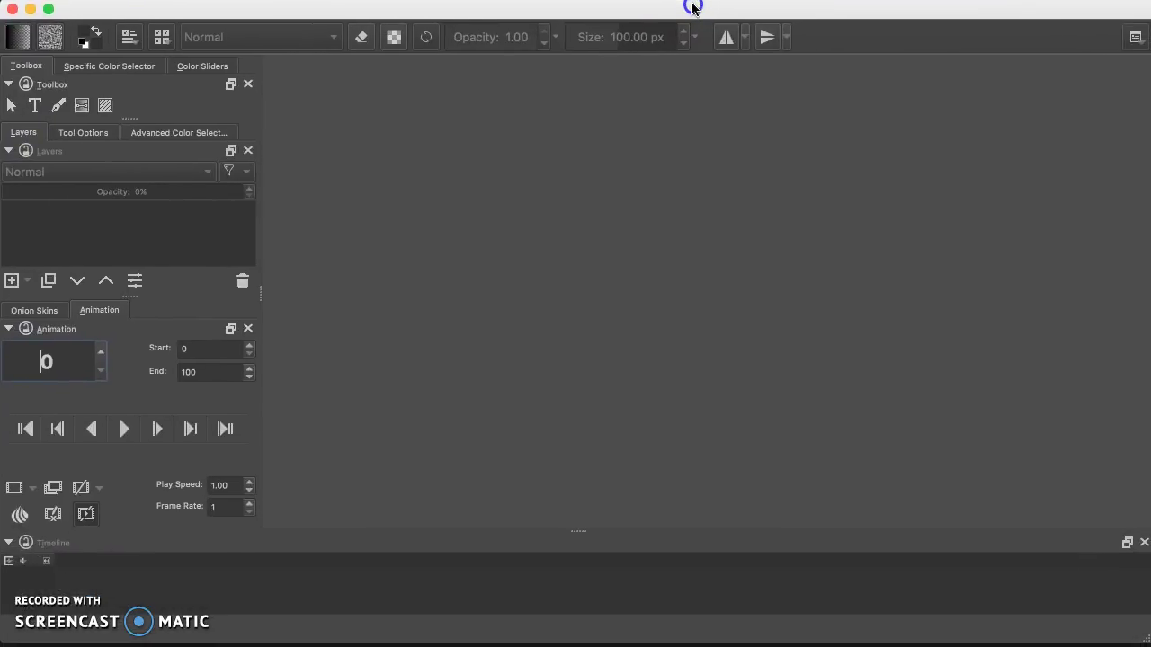
Create a new 1280×720 document with two layers and a white background.
{"action": "left_click", "coordinate": [85, 0]}
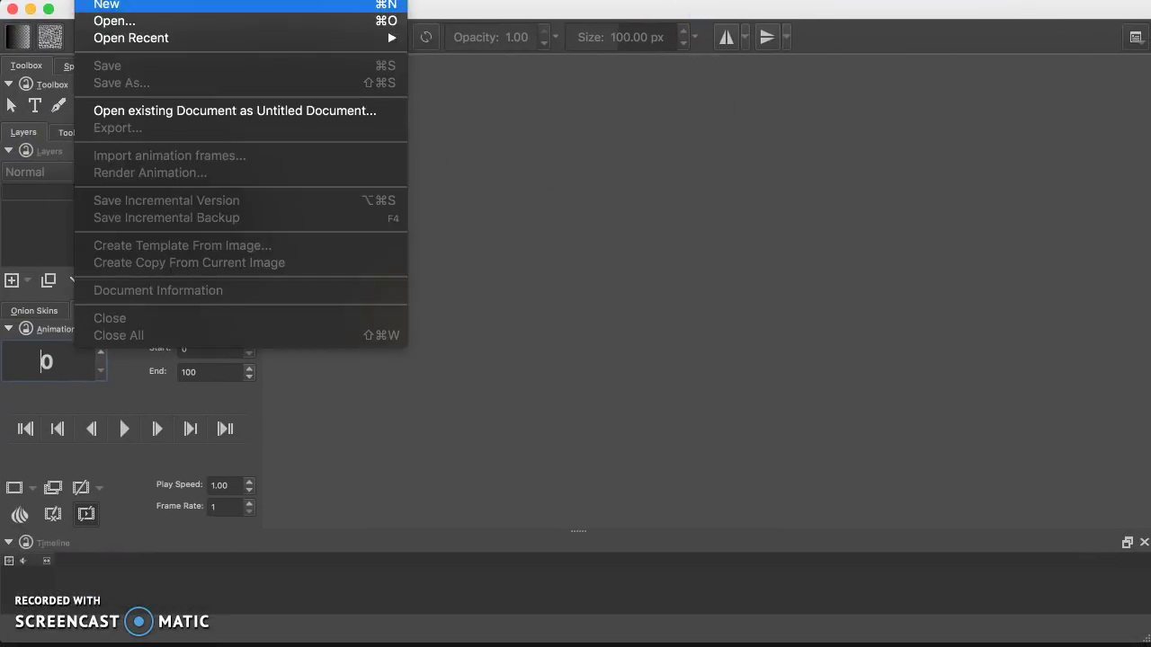
{"action": "left_click", "coordinate": [101, 4]}
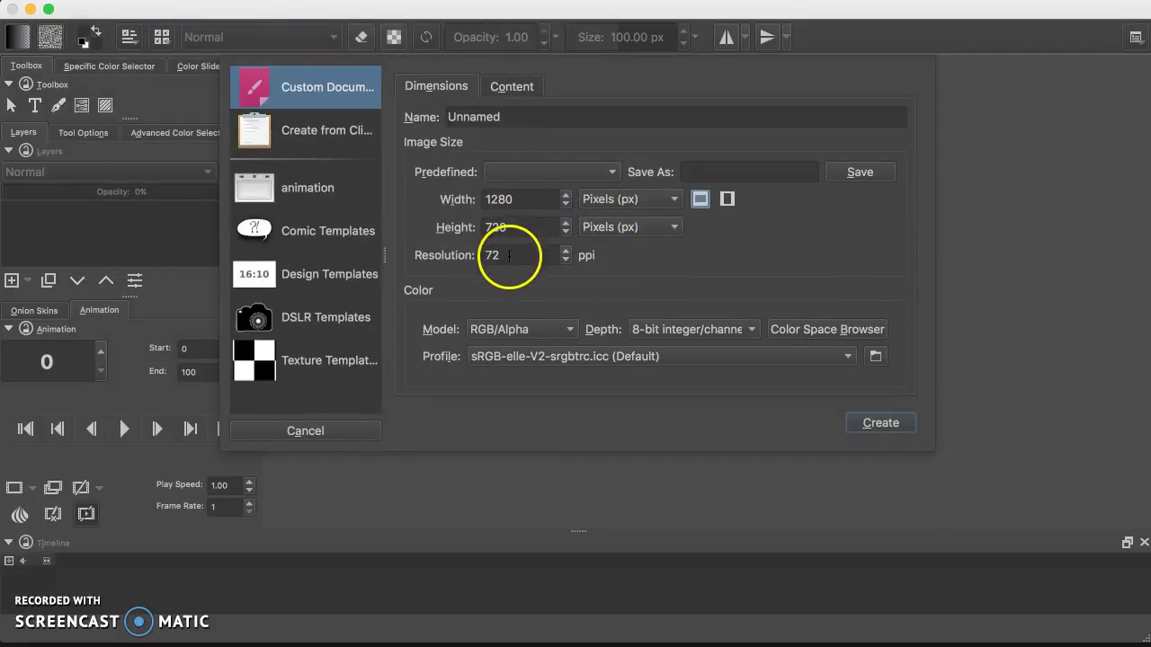
{"action": "double_click", "coordinate": [488, 255]}
{"action": "left_click", "coordinate": [513, 87]}
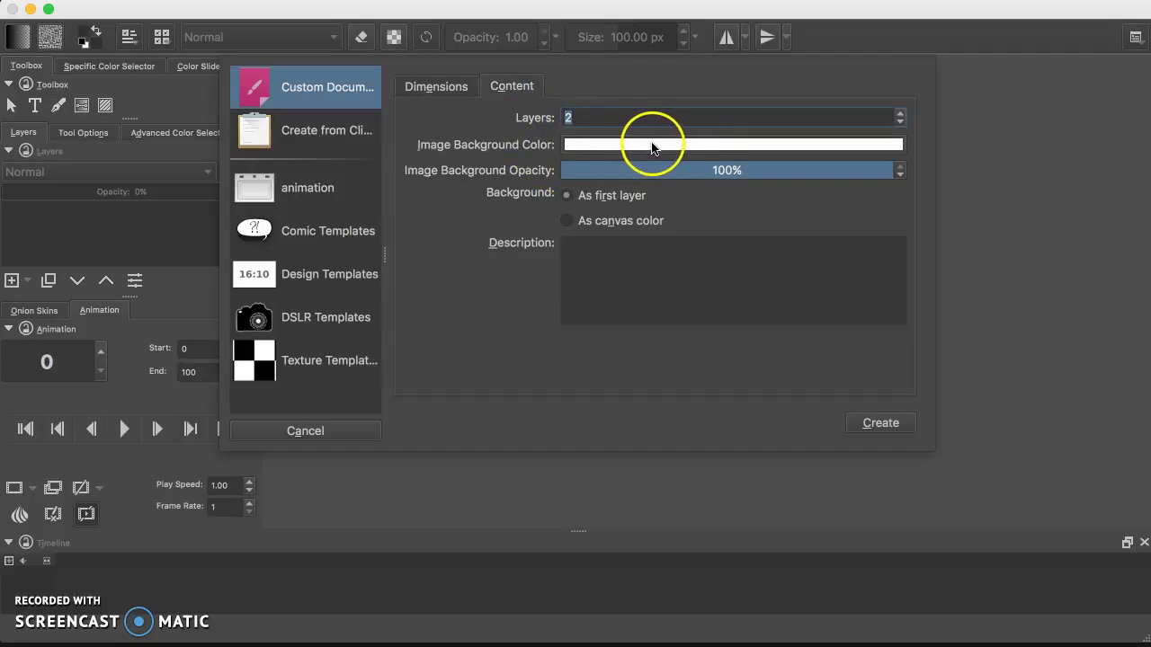
{"action": "left_click", "coordinate": [809, 173]}
{"action": "left_click_drag", "start_coordinate": [809, 175], "coordinate": [891, 178]}
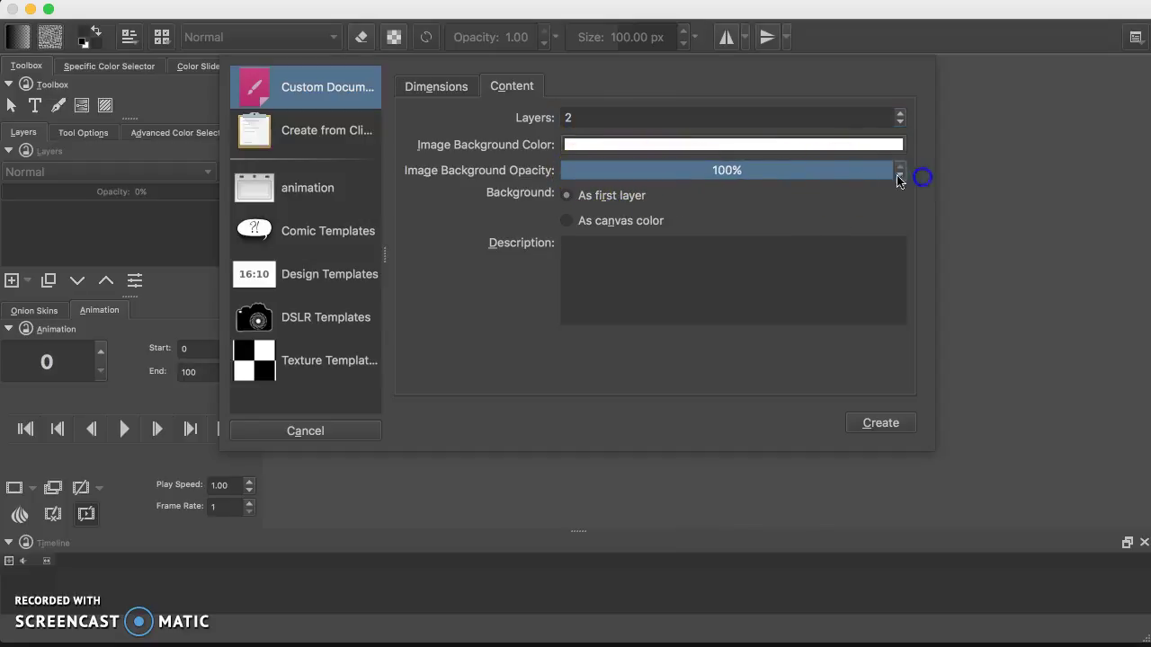
{"action": "left_click", "coordinate": [879, 428]}
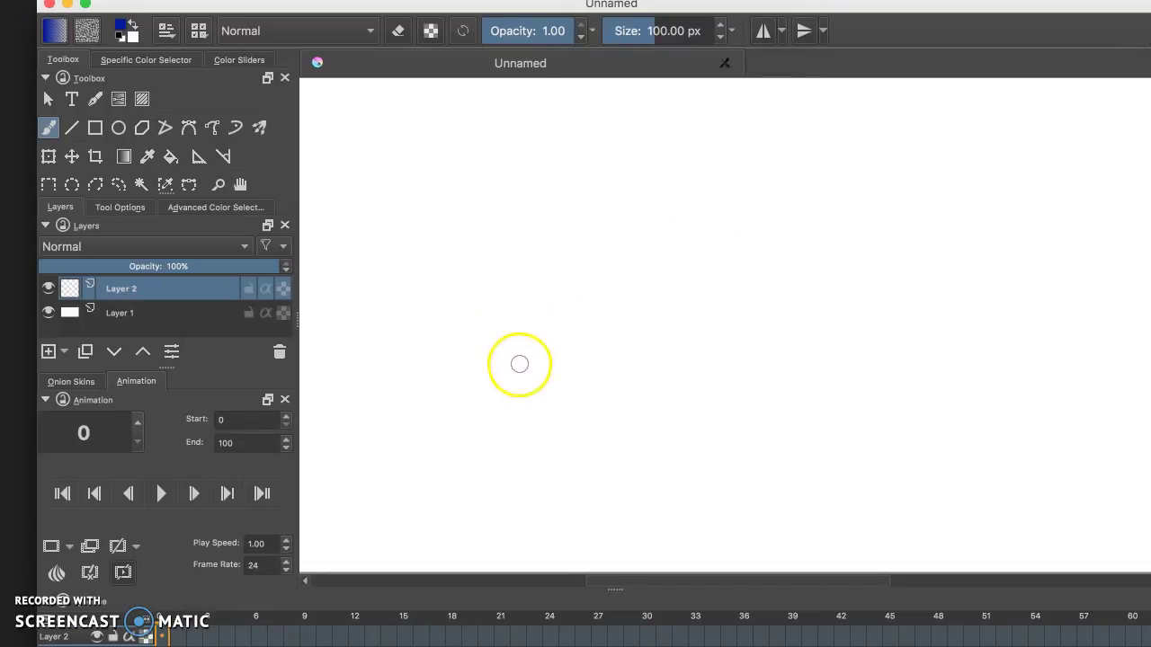
Zoom out to the full canvas, then rename Layer 1 to BG and Layer 2 to ANIM.
{"action": "key", "text": "minus"}
{"action": "key", "text": "minus"}
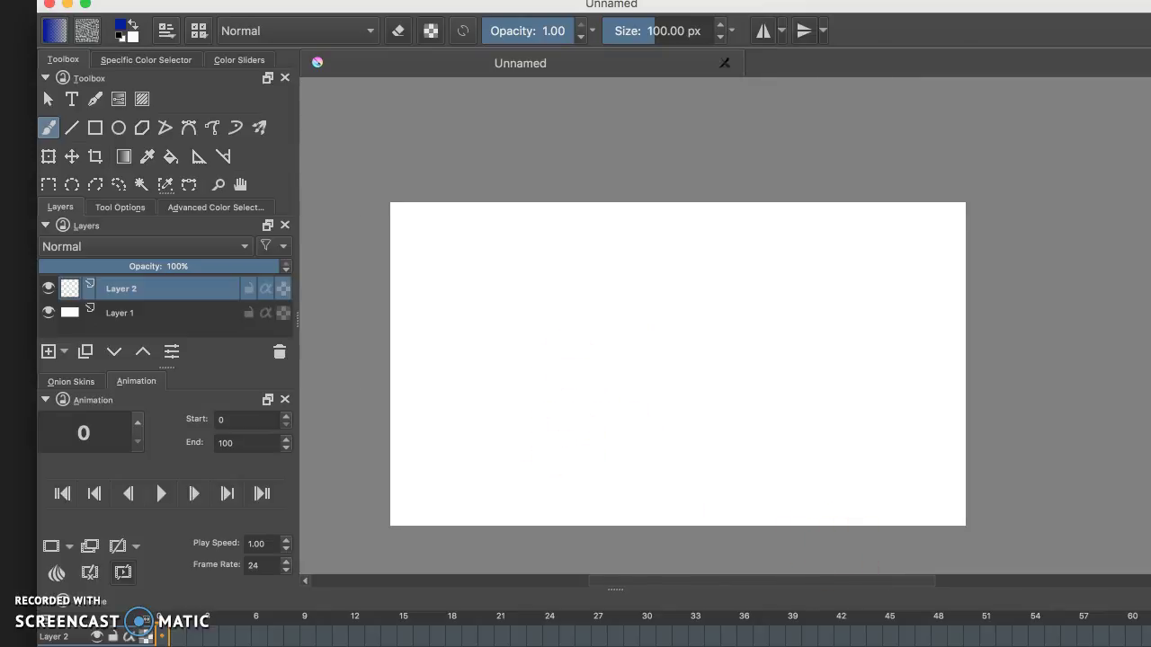
{"action": "left_click_drag", "start_coordinate": [1149, 629], "coordinate": [1128, 618]}
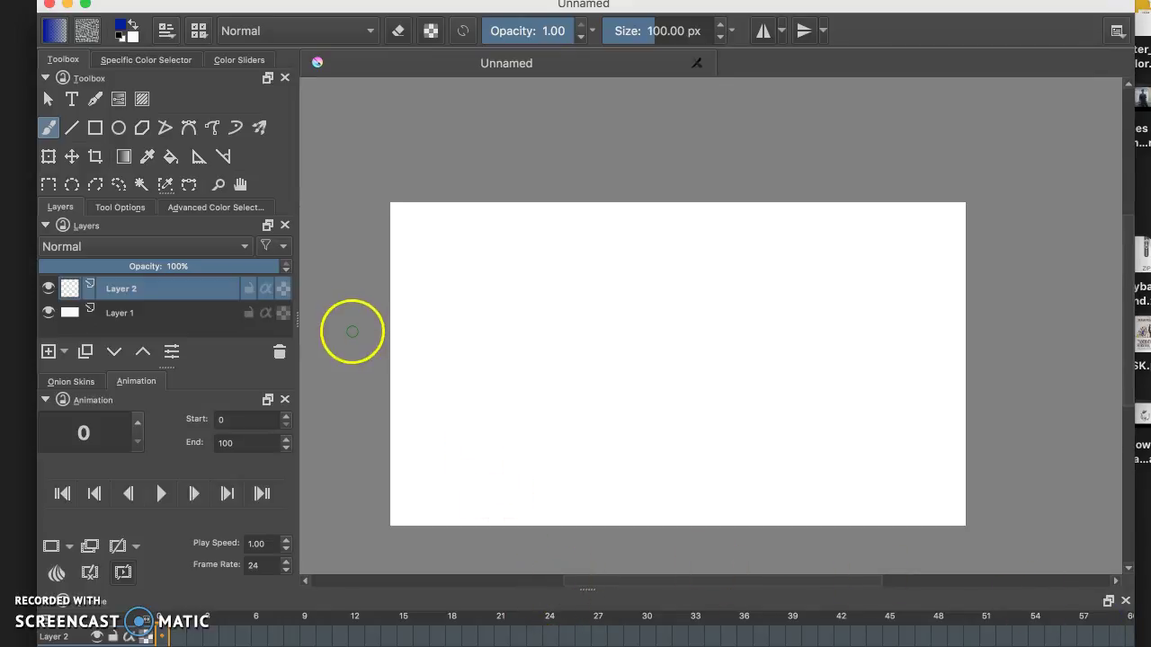
{"action": "left_click_drag", "start_coordinate": [299, 7], "coordinate": [267, 7]}
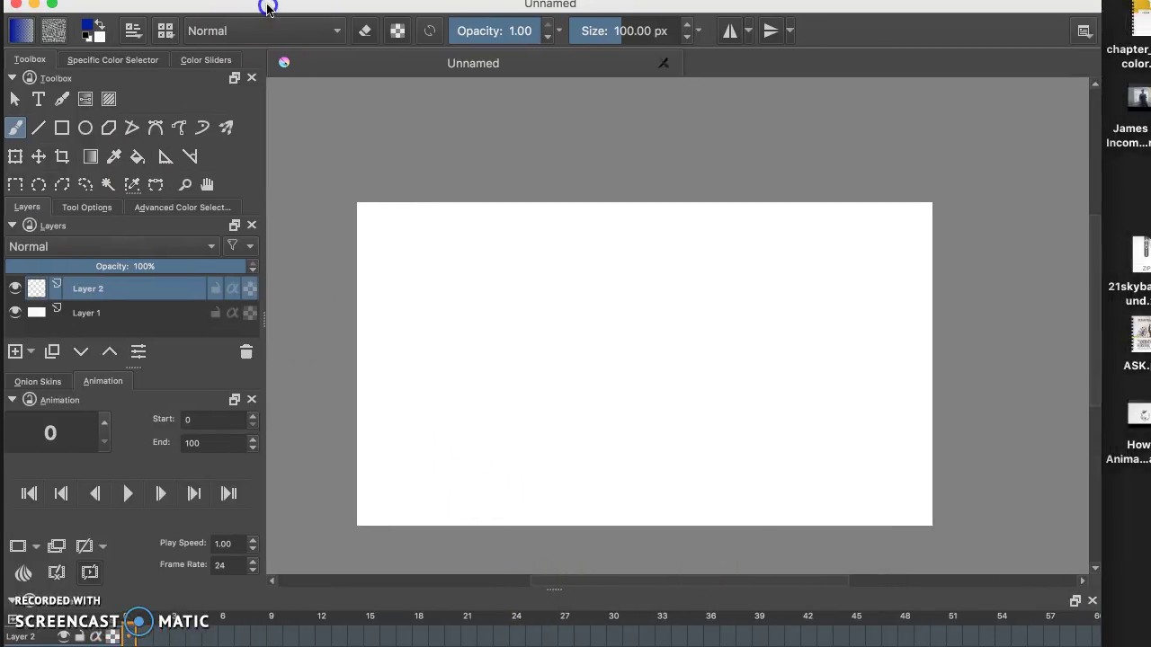
{"action": "double_click", "coordinate": [85, 314]}
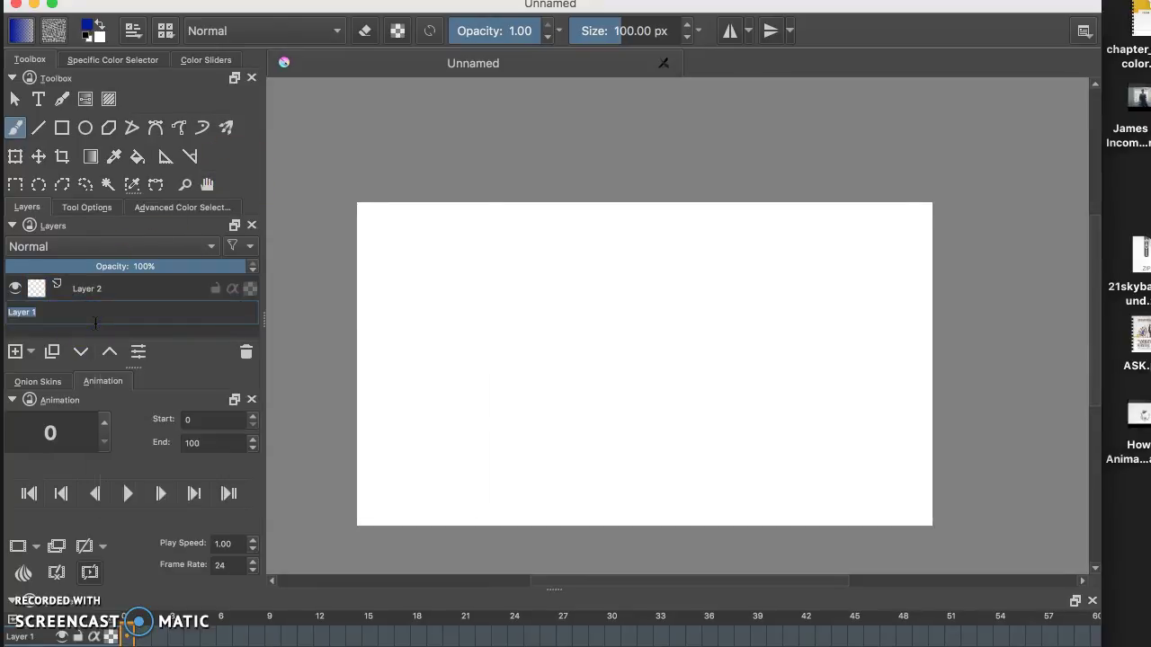
{"action": "key", "text": "Return"}
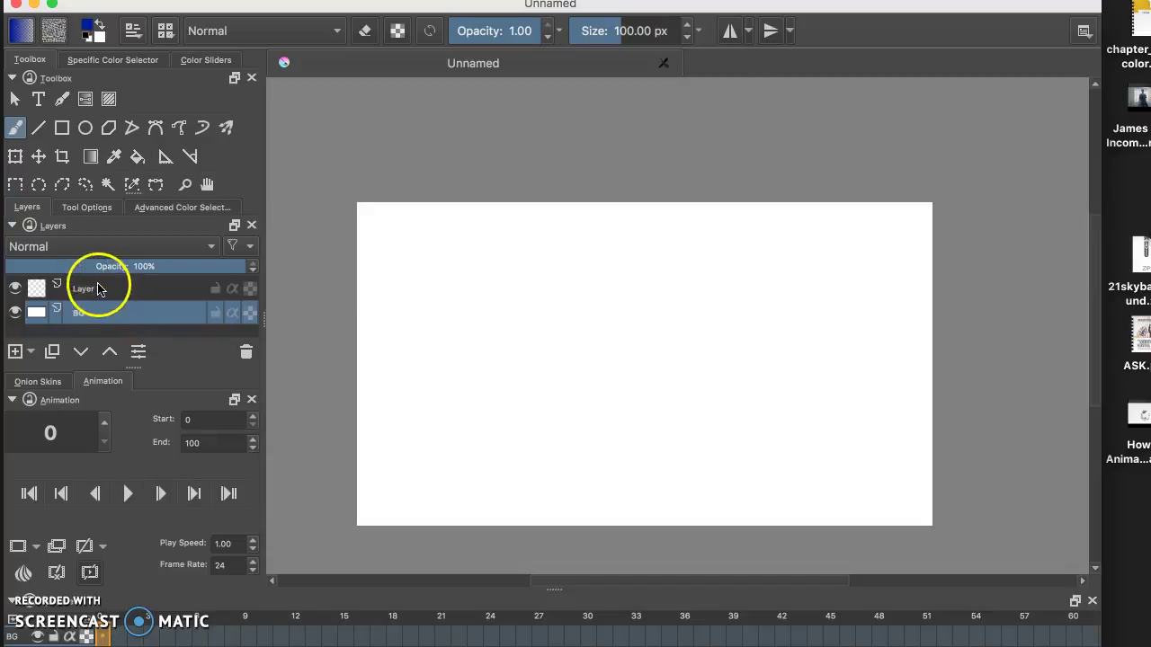
{"action": "double_click", "coordinate": [98, 288]}
{"action": "type", "text": "A"}
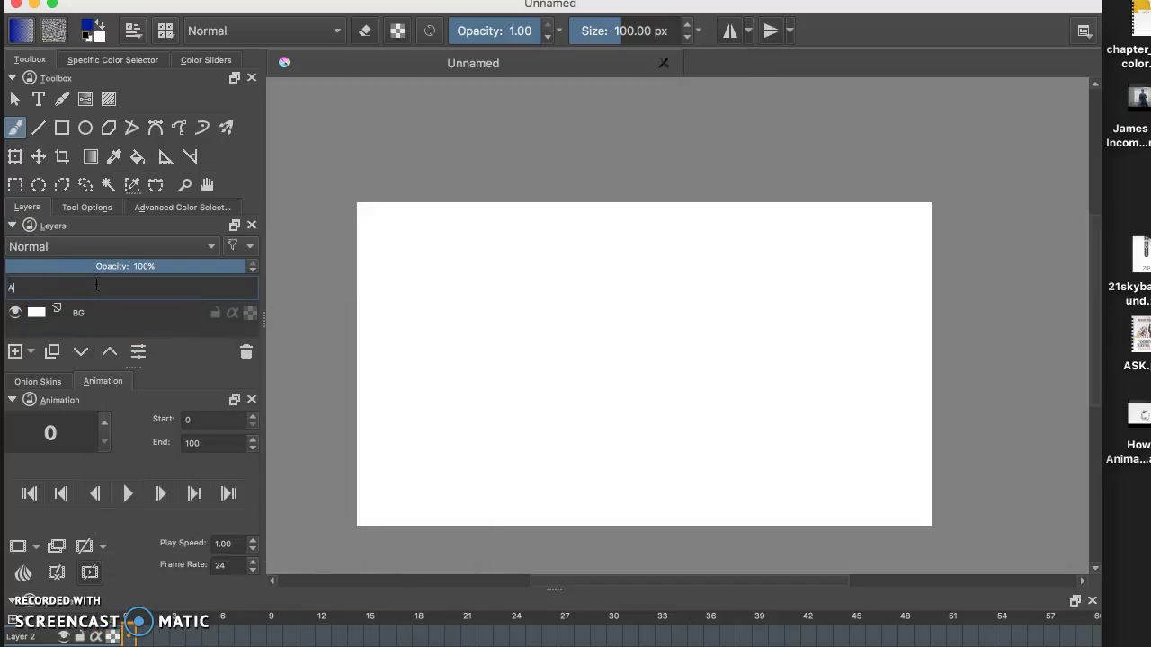
{"action": "type", "text": "NIM"}
{"action": "key", "text": "Return"}
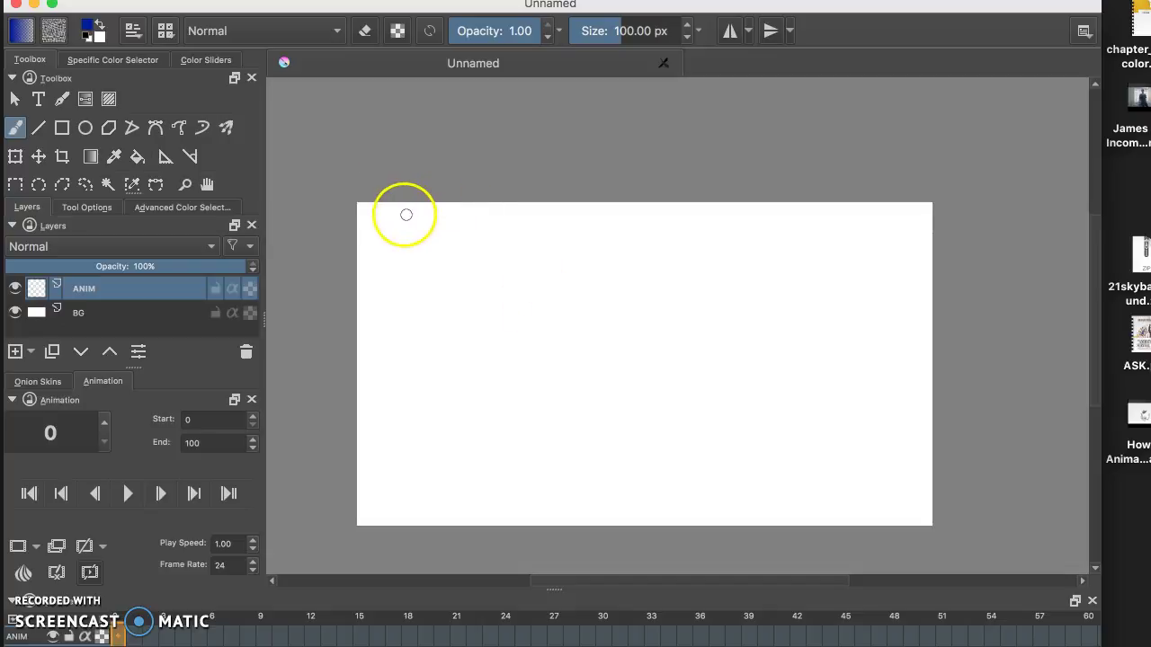
Import all 97 Dance JPGs from Desktop/Roto Frames as an animated layer.
{"action": "left_click", "coordinate": [98, 0]}
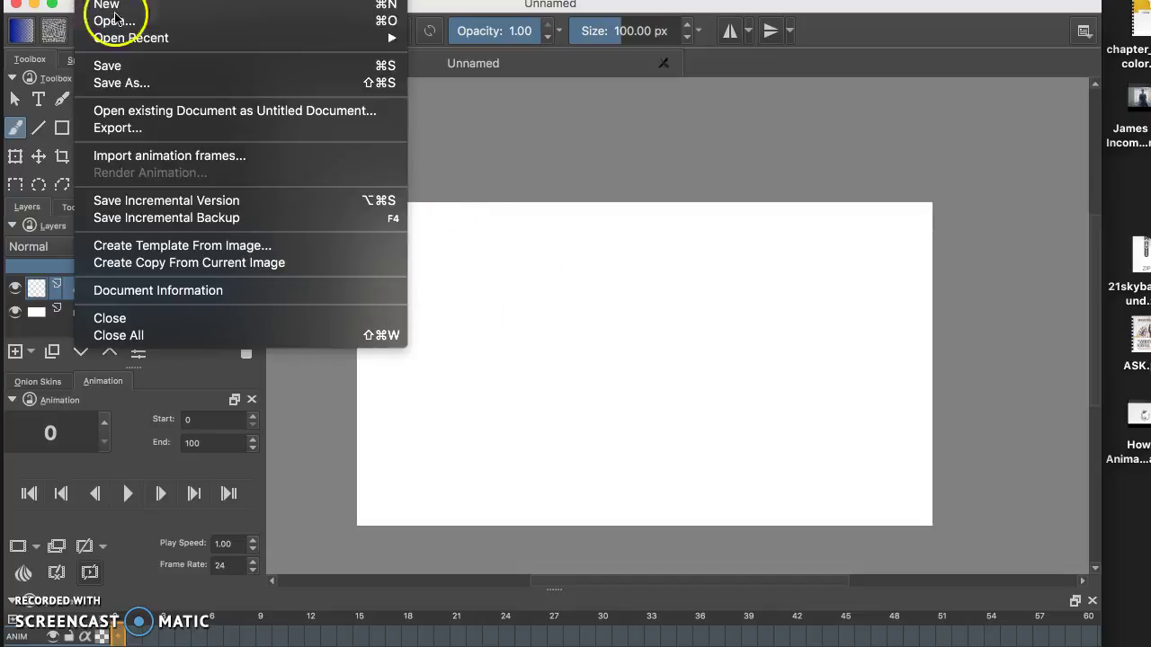
{"action": "left_click", "coordinate": [290, 155]}
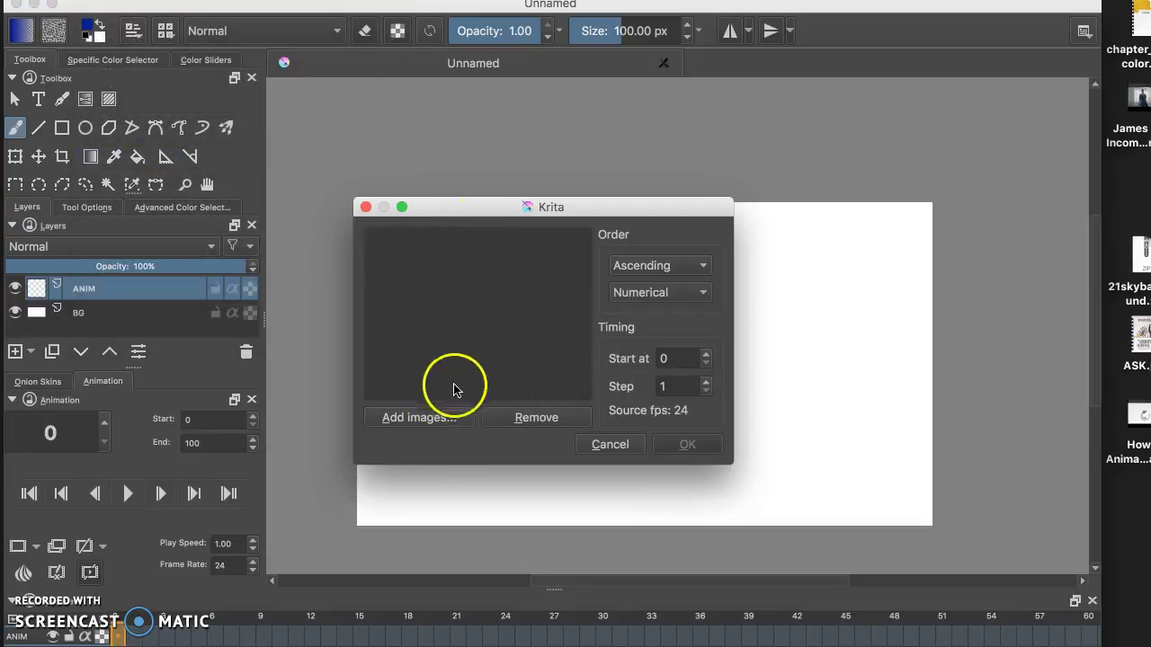
{"action": "left_click", "coordinate": [432, 424]}
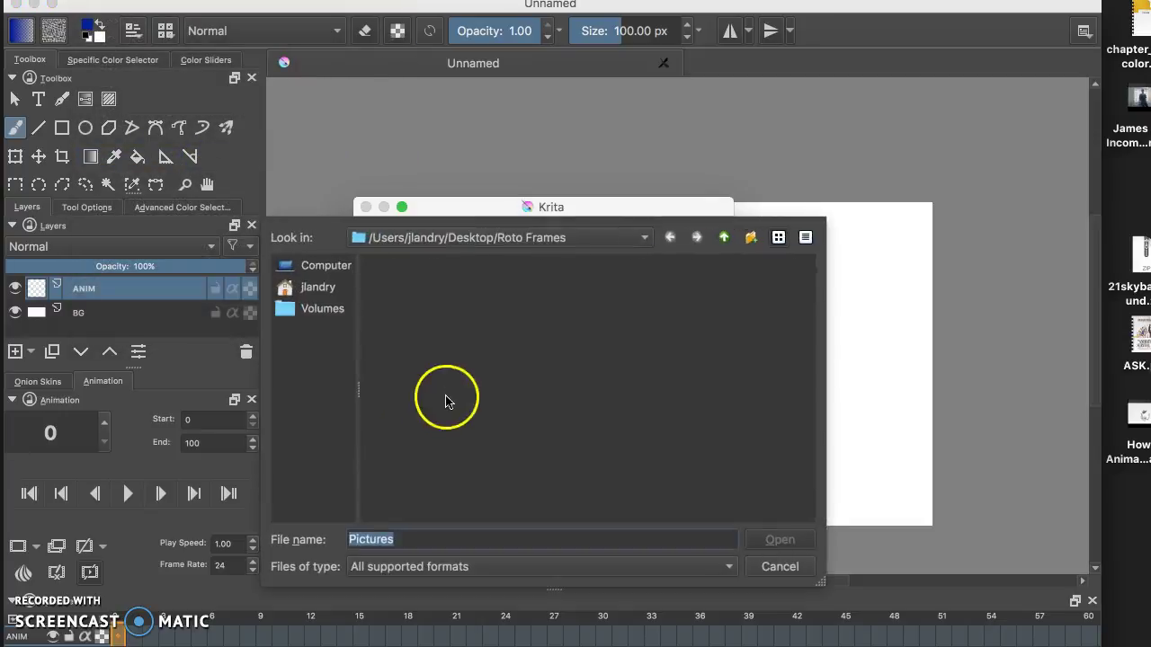
{"action": "left_click", "coordinate": [320, 288]}
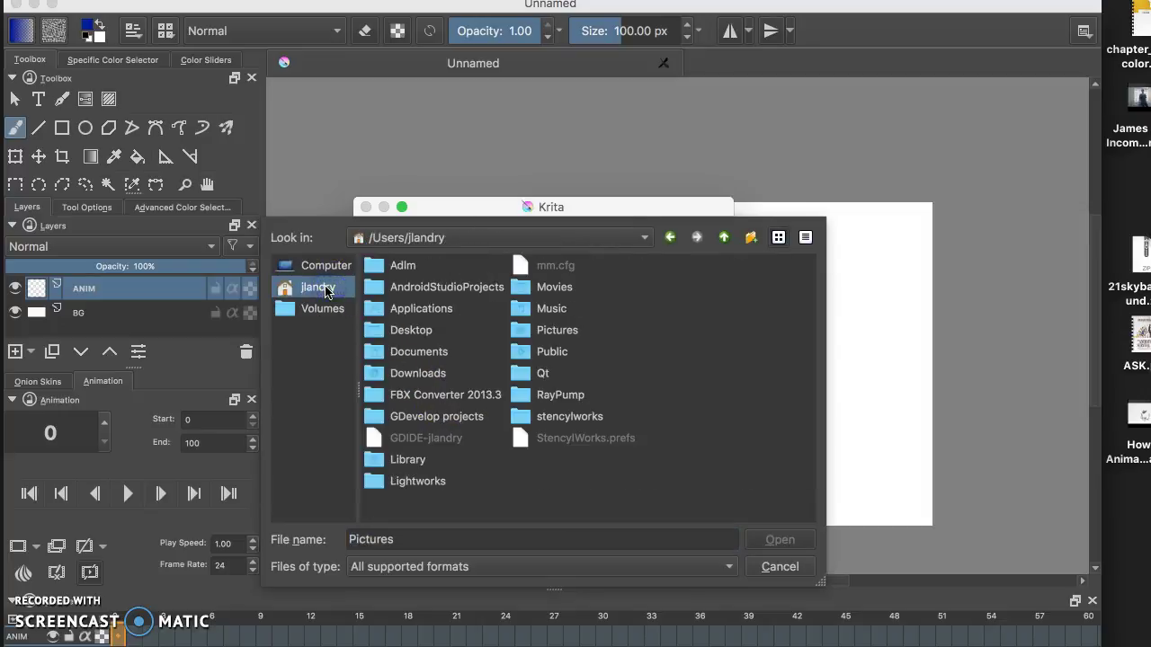
{"action": "double_click", "coordinate": [420, 330]}
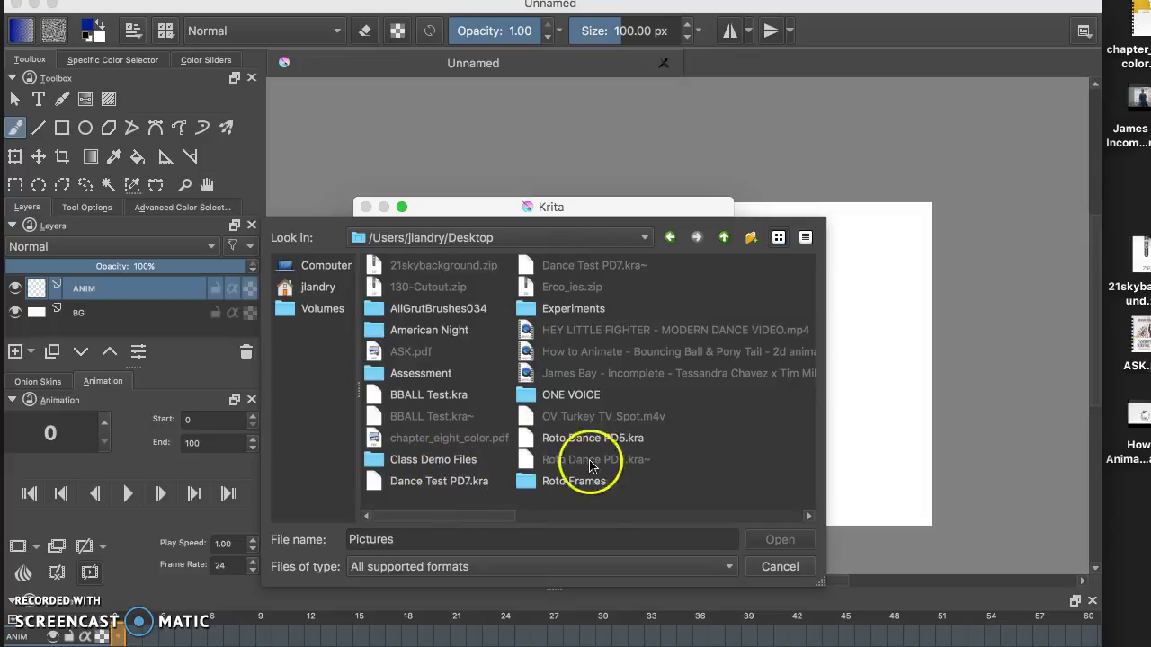
{"action": "double_click", "coordinate": [575, 482]}
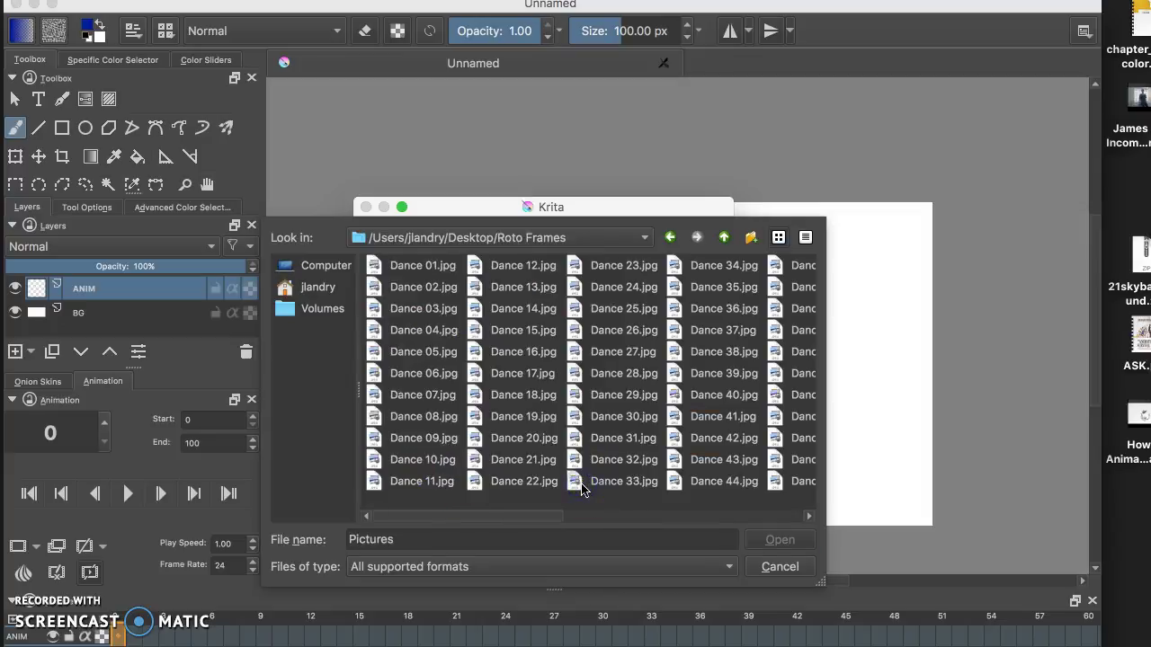
{"action": "left_click", "coordinate": [416, 268]}
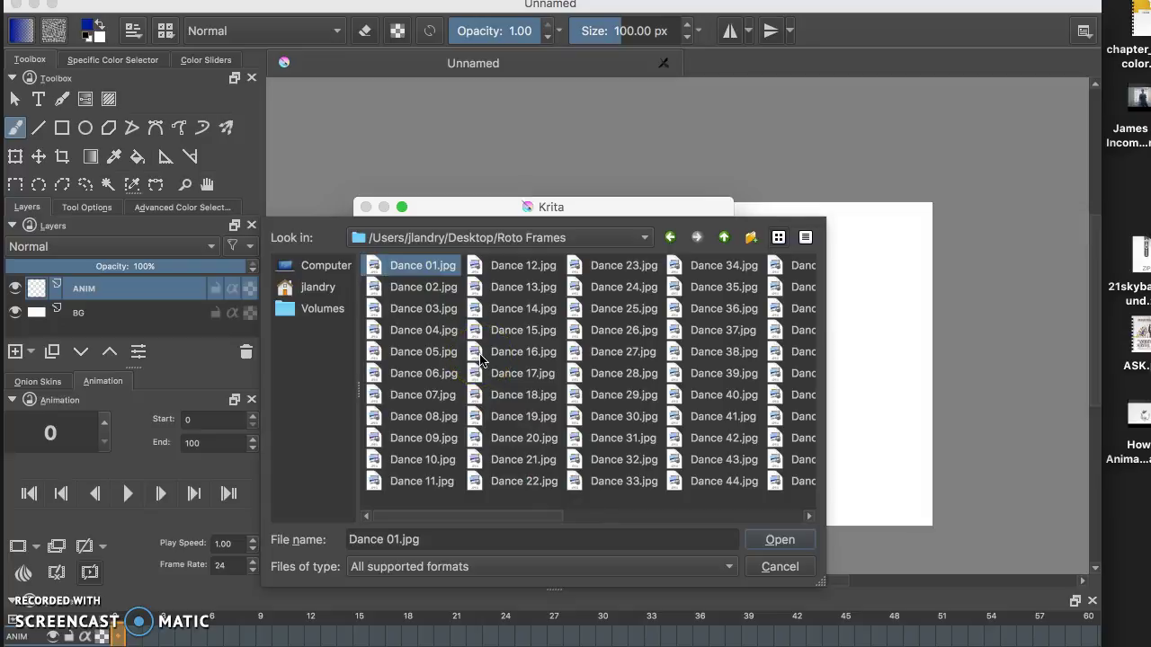
{"action": "key", "text": "super+a"}
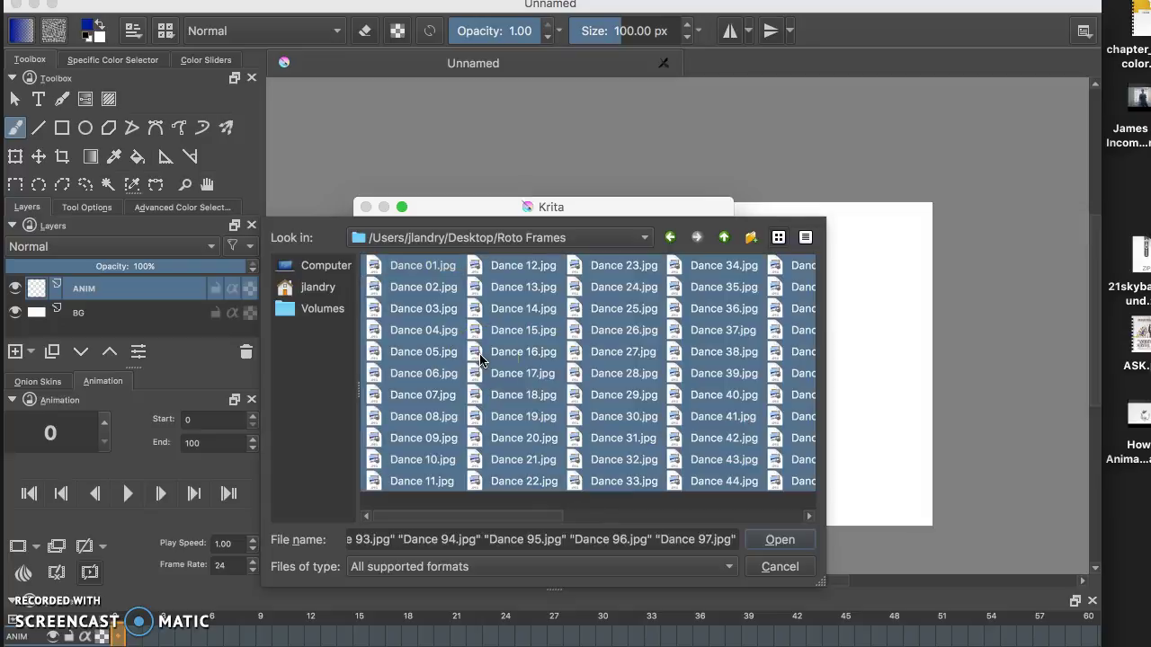
{"action": "left_click", "coordinate": [555, 384]}
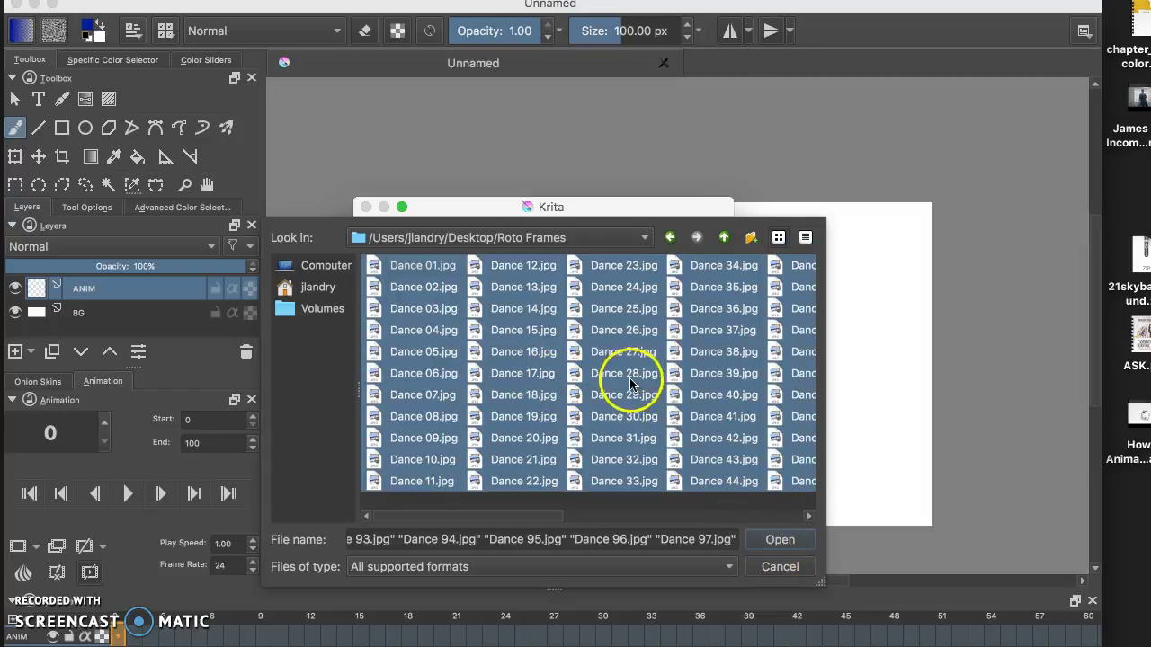
{"action": "left_click", "coordinate": [779, 539]}
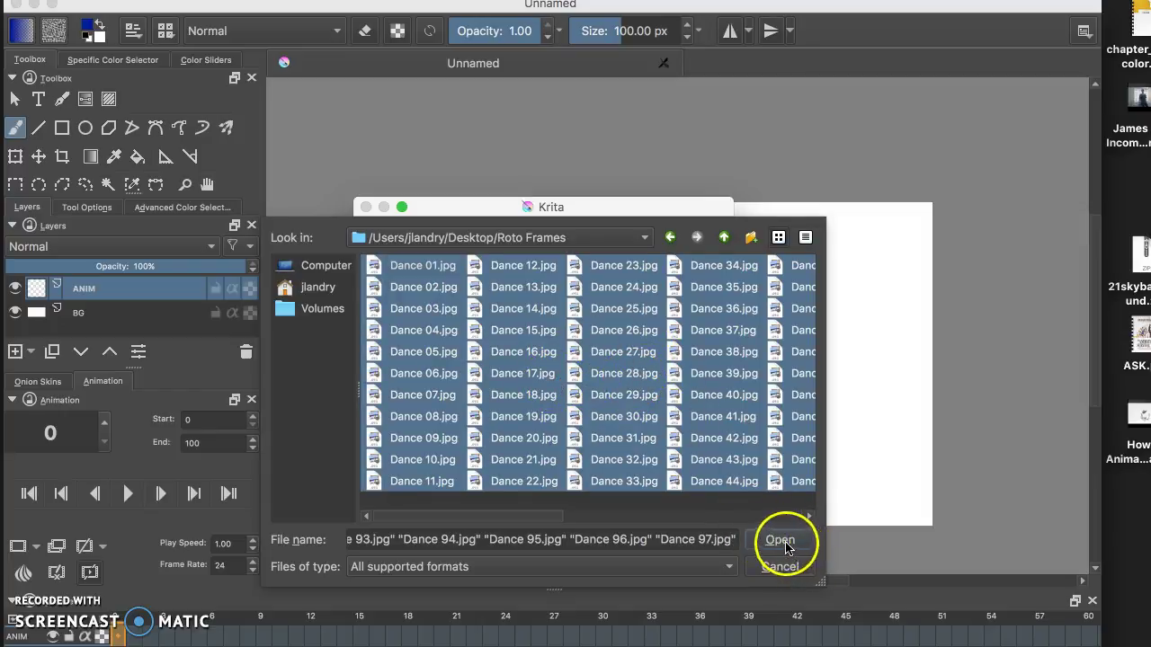
{"action": "left_click", "coordinate": [687, 449]}
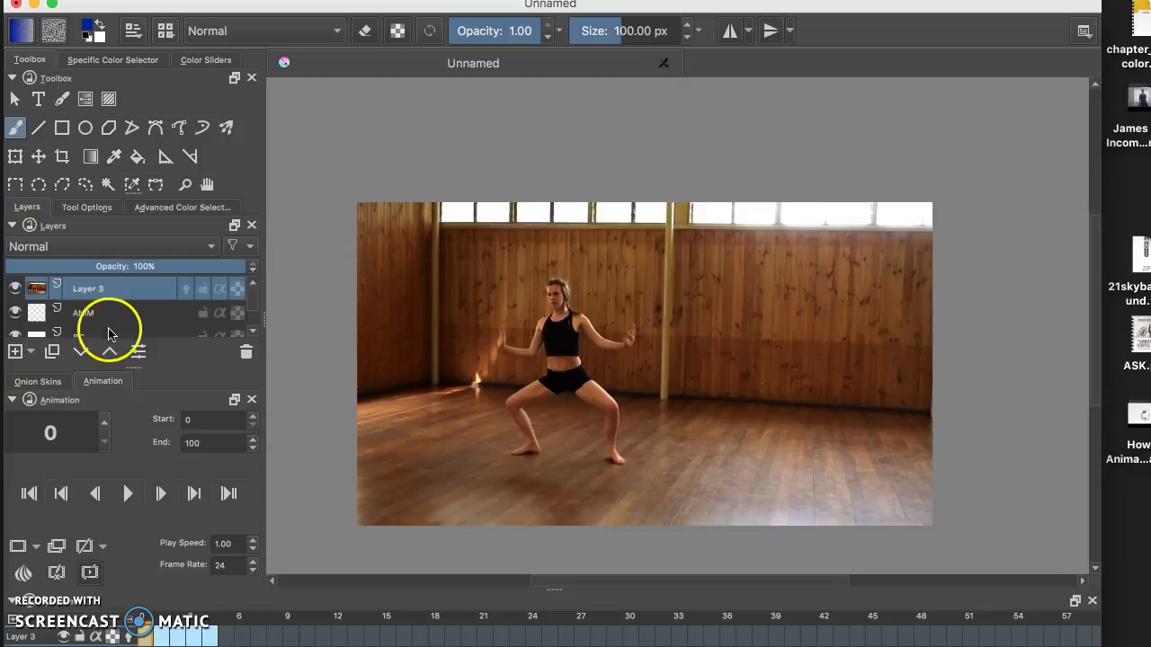
Rename the imported Layer 3 to ROTO.
{"action": "left_click", "coordinate": [252, 332]}
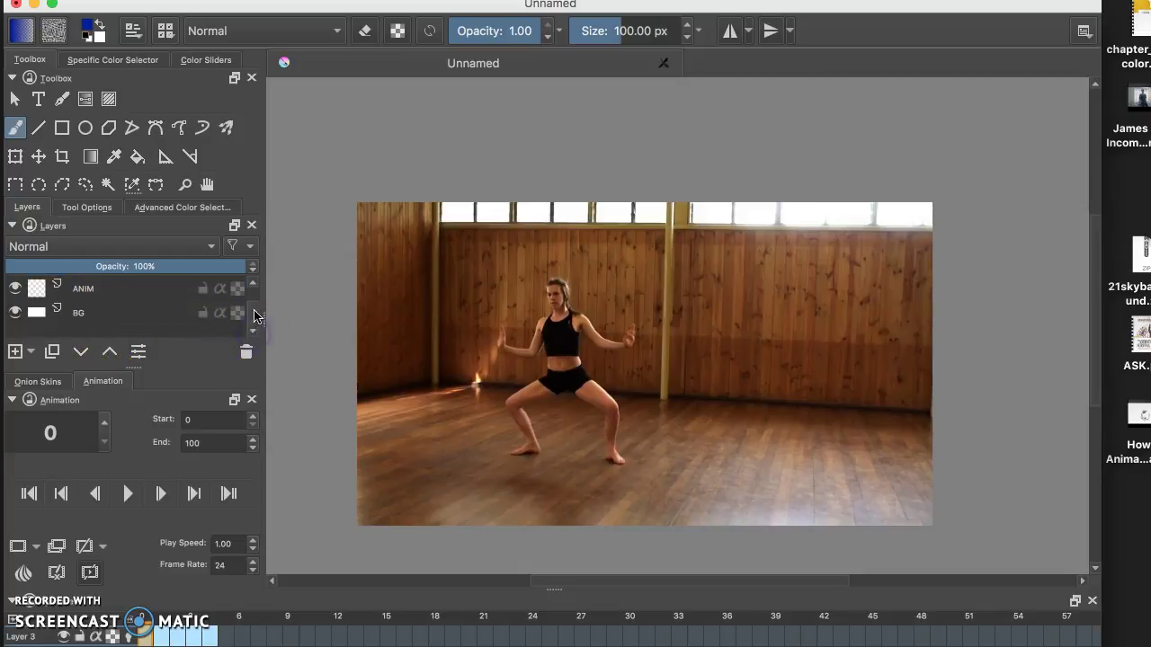
{"action": "left_click", "coordinate": [252, 283]}
{"action": "left_click", "coordinate": [101, 289]}
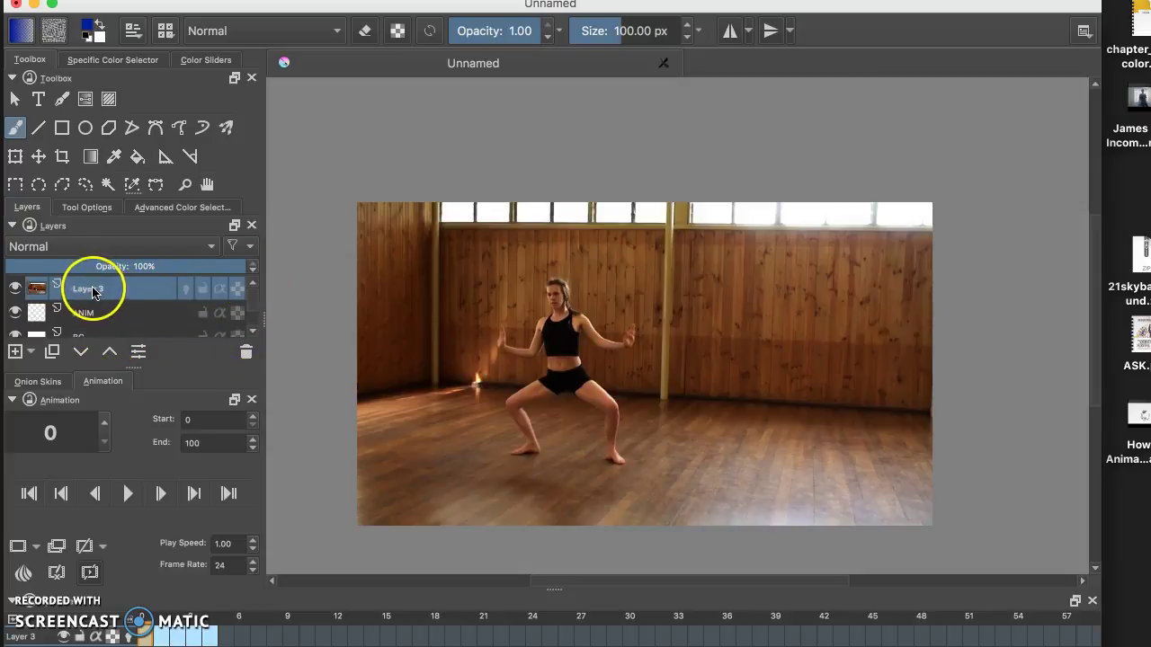
{"action": "double_click", "coordinate": [93, 291]}
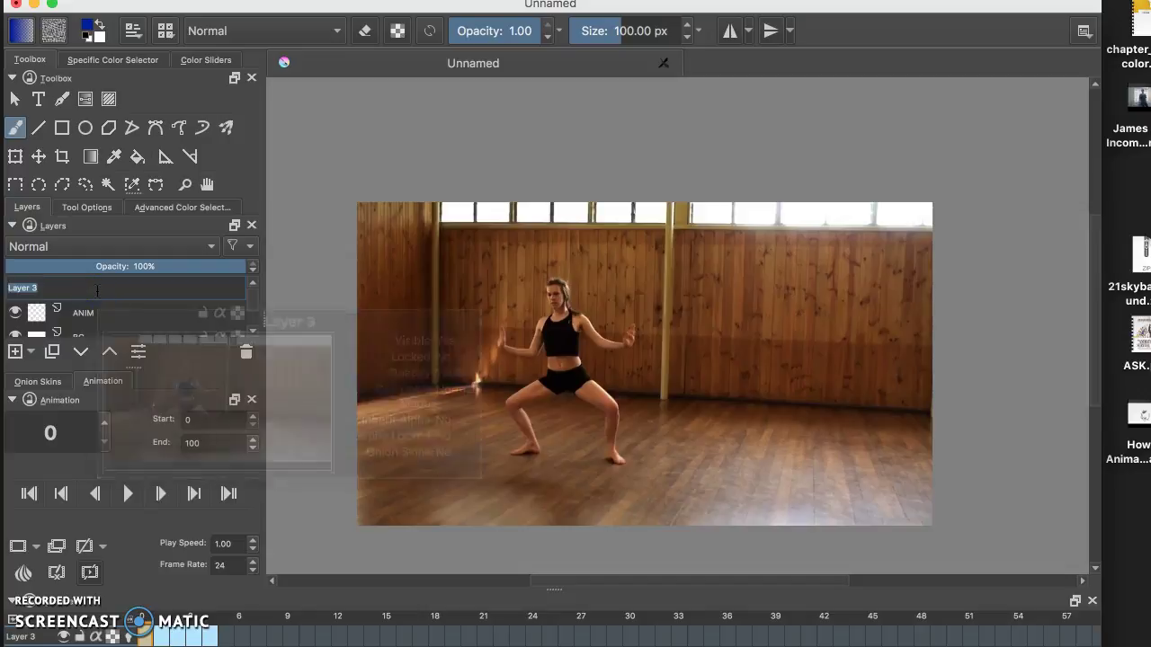
{"action": "type", "text": "ROTO"}
{"action": "key", "text": "Return"}
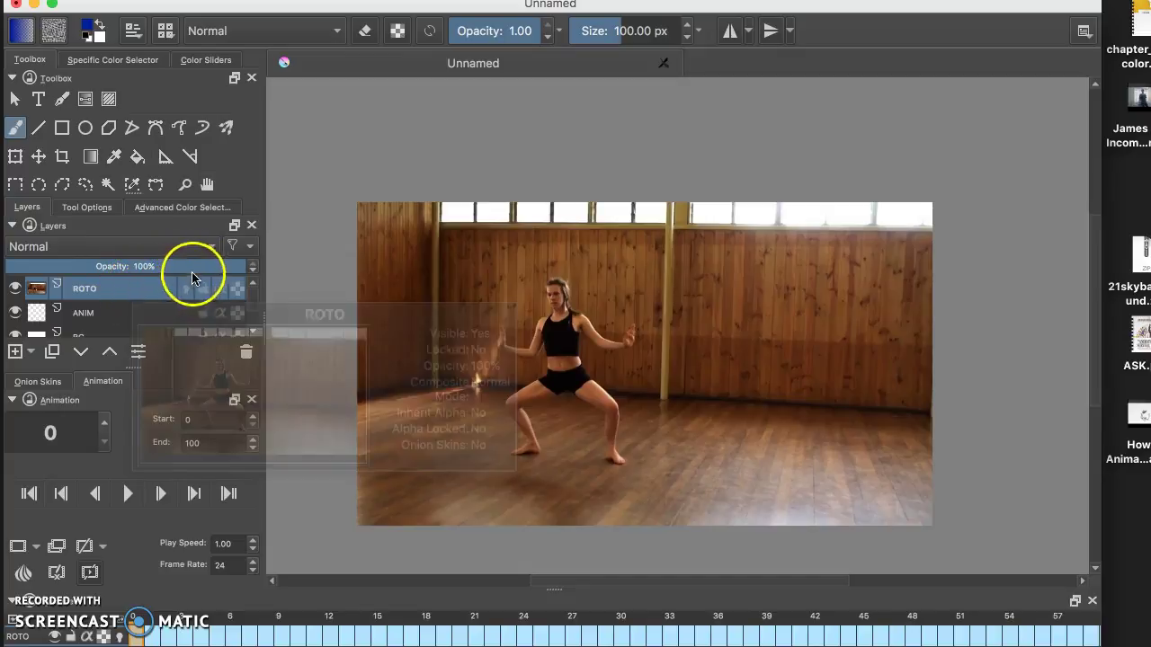
Fade ROTO to 75% opacity and move ANIM above it.
{"action": "mouse_move", "coordinate": [209, 267]}
{"action": "left_mouse_down"}
{"action": "mouse_move", "coordinate": [167, 270]}
{"action": "mouse_move", "coordinate": [189, 268]}
{"action": "left_mouse_up"}
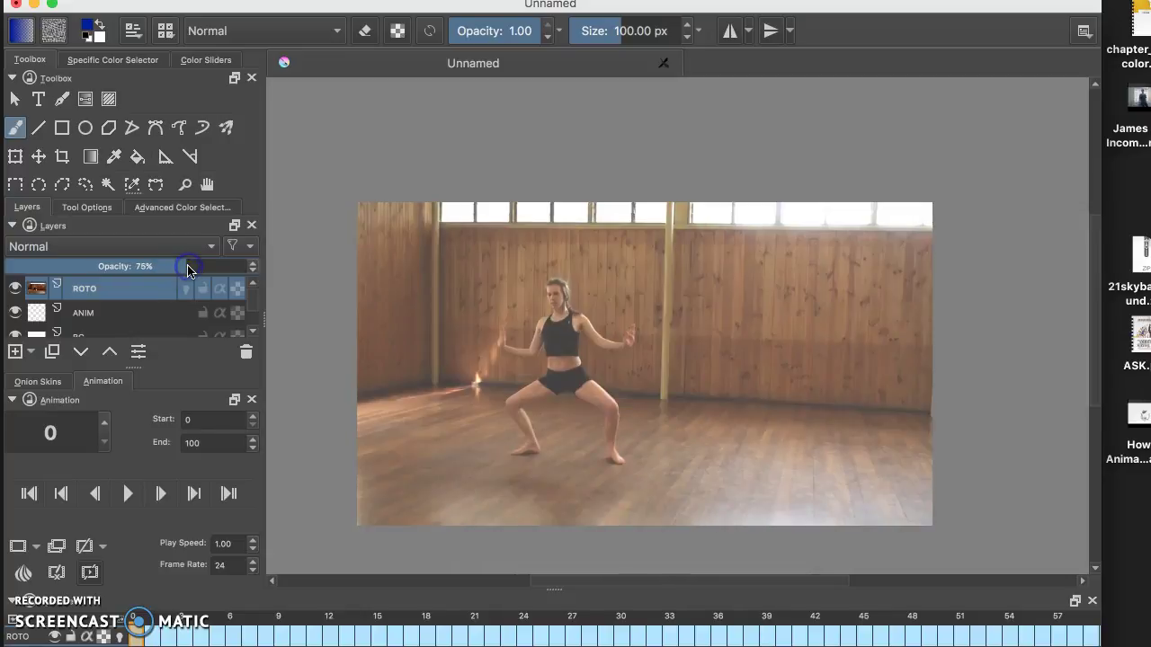
{"action": "left_click", "coordinate": [96, 291]}
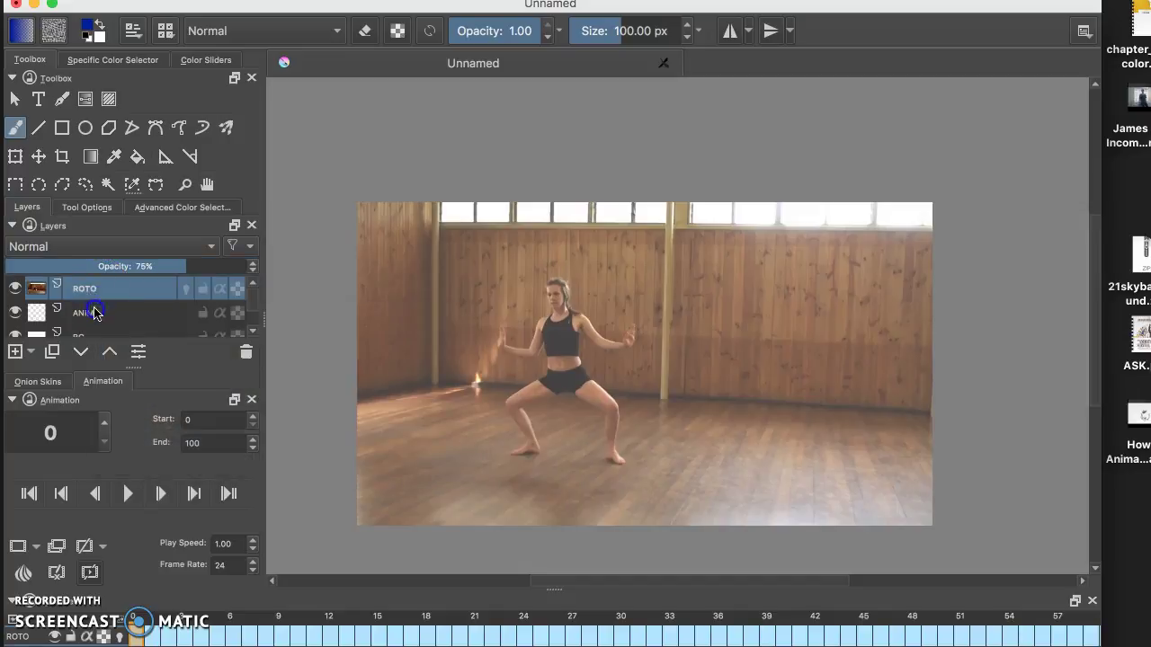
{"action": "mouse_move", "coordinate": [96, 313]}
{"action": "left_mouse_down"}
{"action": "mouse_move", "coordinate": [97, 327]}
{"action": "mouse_move", "coordinate": [95, 283]}
{"action": "mouse_move", "coordinate": [93, 303]}
{"action": "left_mouse_up"}
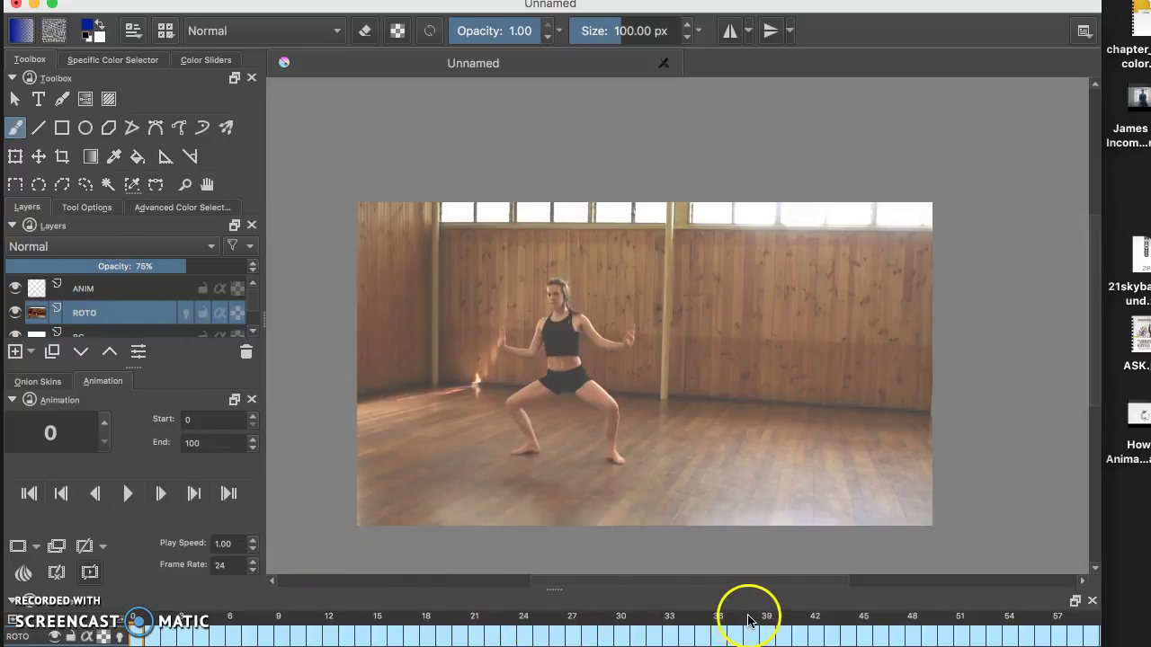
Set the animation's end frame to 96, the footage's last frame.
{"action": "scroll", "coordinate": [566, 620], "scroll_direction": "right", "scroll_amount": 5}
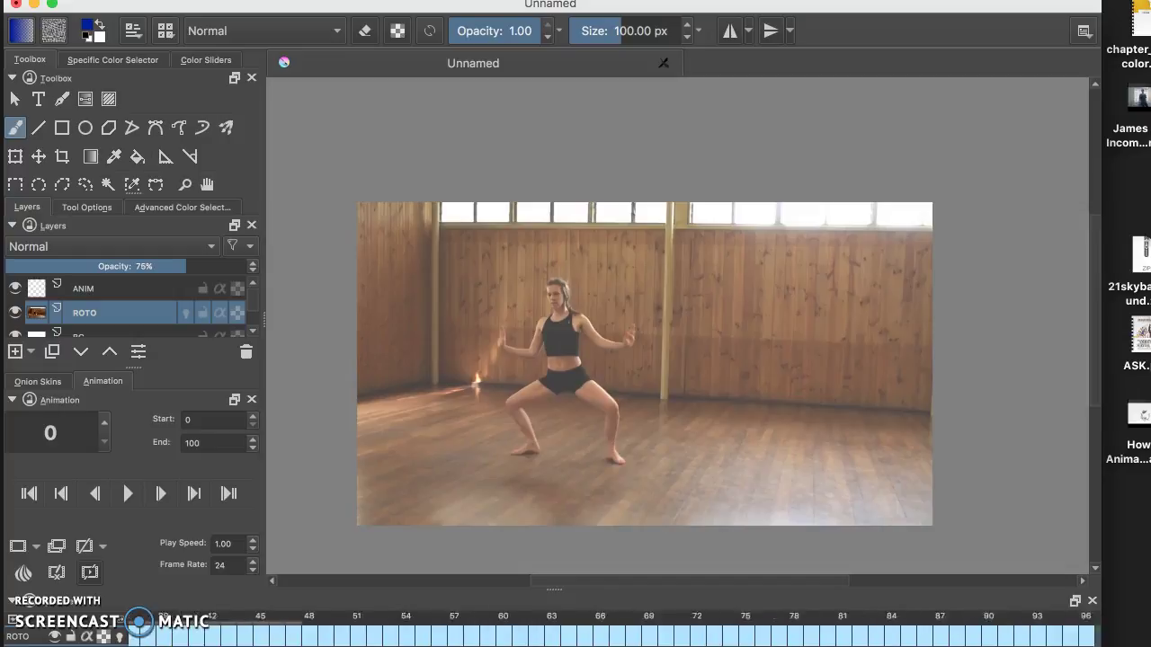
{"action": "left_click", "coordinate": [1022, 628]}
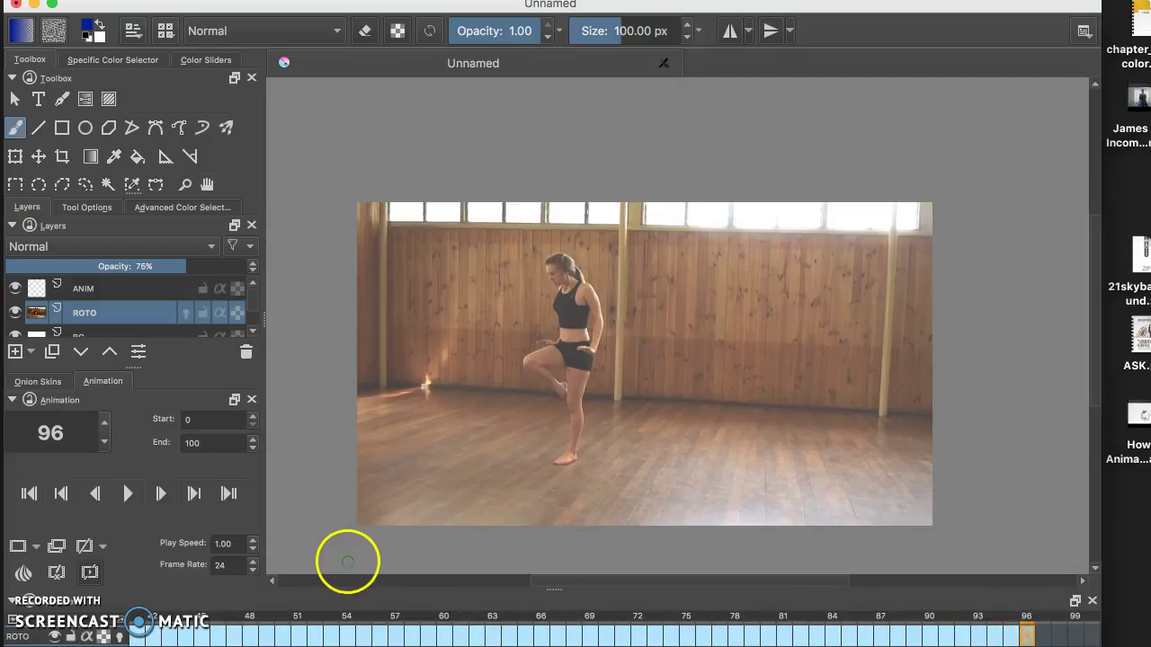
{"action": "double_click", "coordinate": [207, 444]}
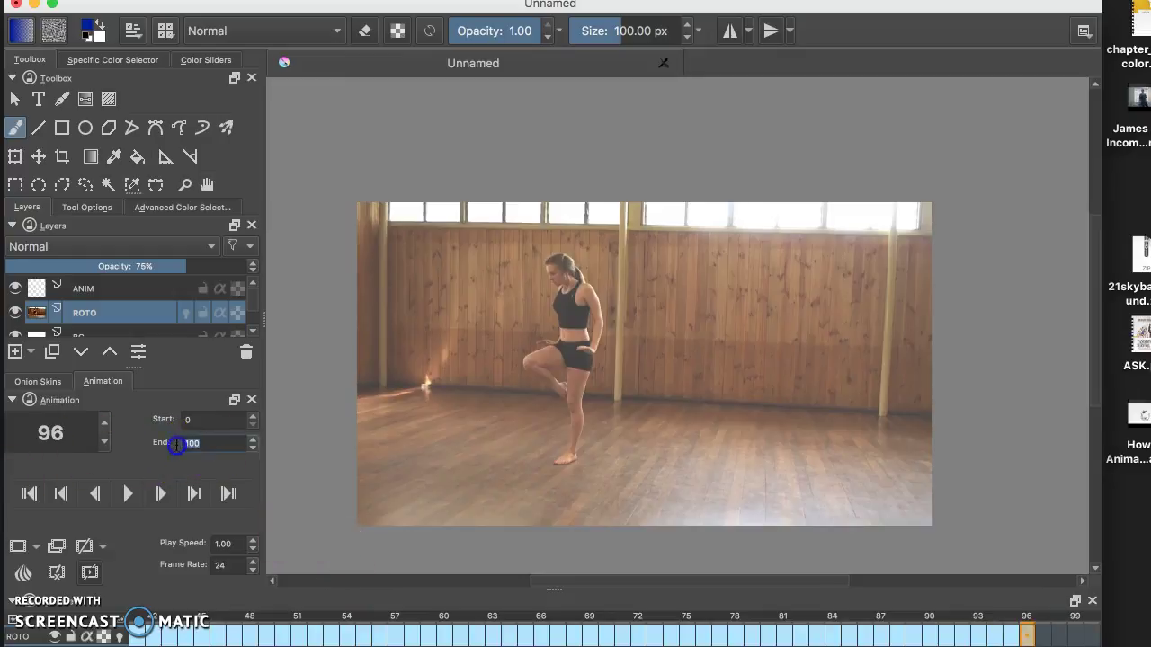
{"action": "left_click", "coordinate": [253, 451]}
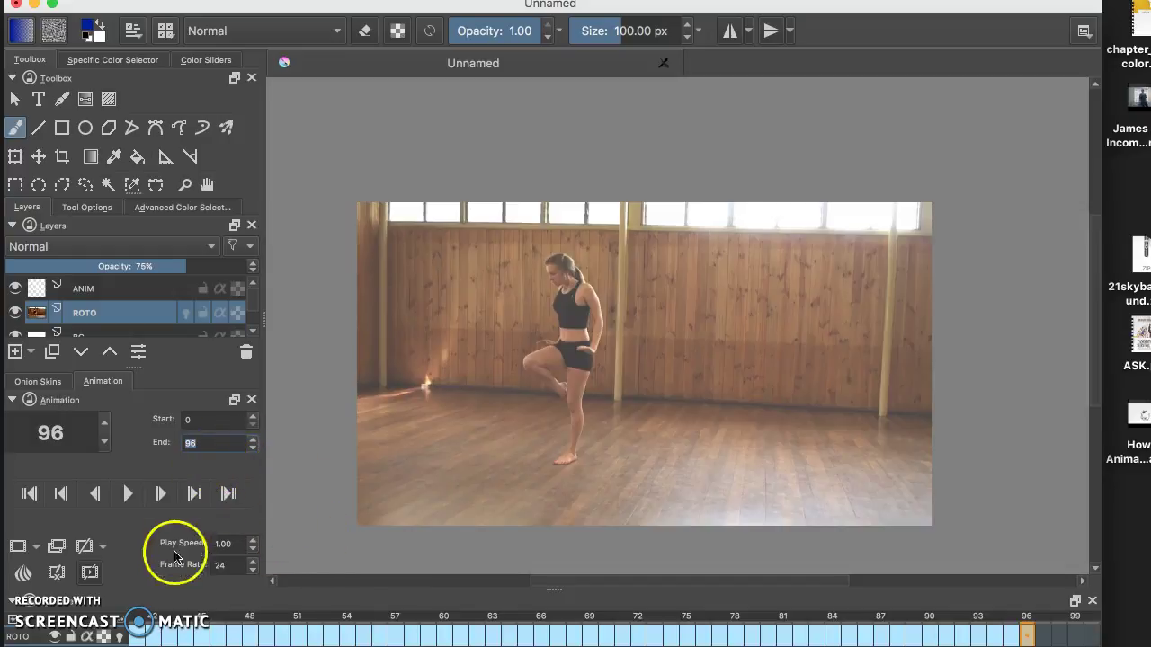
Select the ANIM layer as the layer to draw on.
{"action": "left_click", "coordinate": [59, 286]}
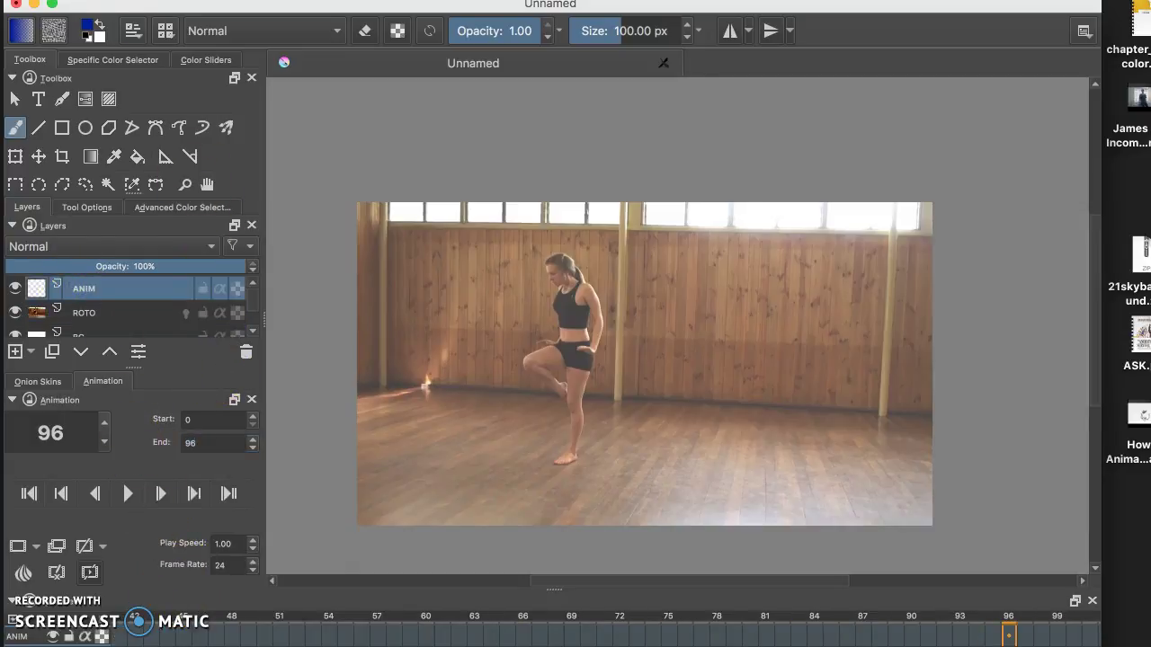
{"action": "left_click", "coordinate": [85, 0]}
{"action": "key", "text": "Escape"}
{"action": "scroll", "coordinate": [683, 629], "scroll_direction": "left", "scroll_amount": 5}
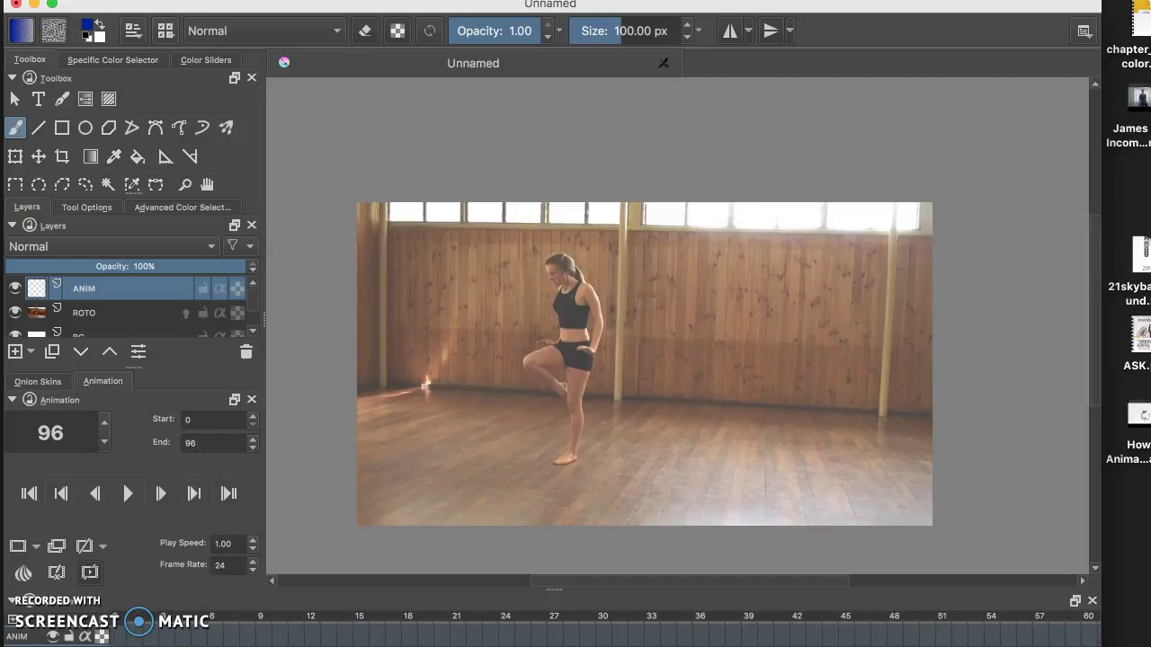
On frame 0, trace the dancer's arms, head and both legs in blue on ANIM.
{"action": "left_click", "coordinate": [119, 635]}
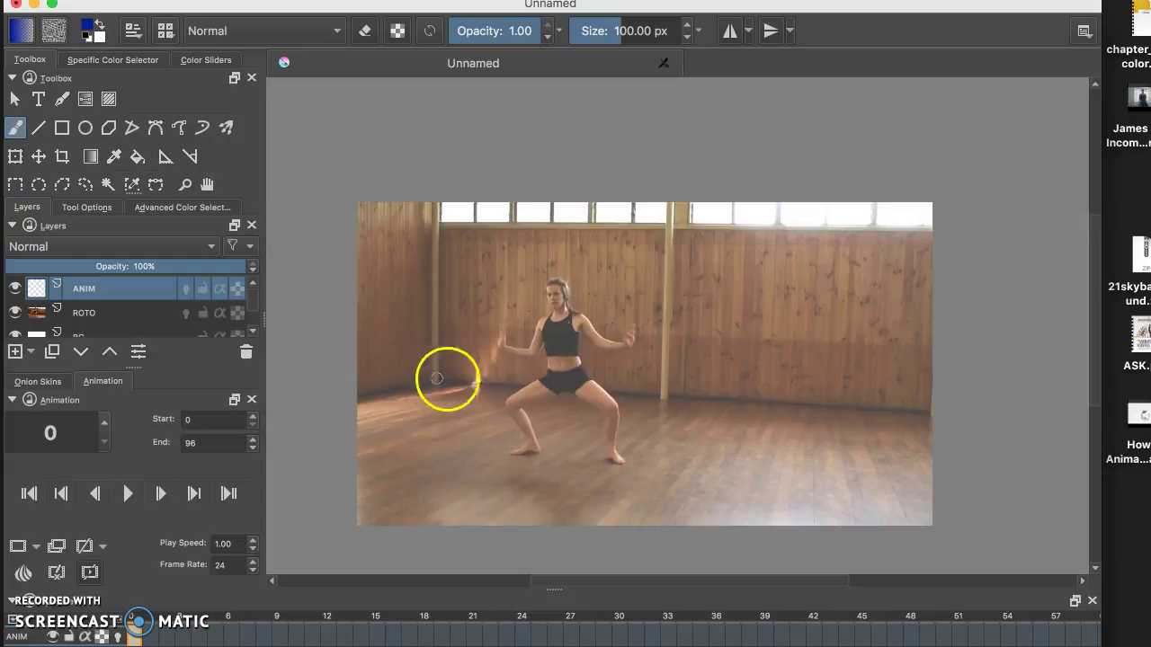
{"action": "mouse_move", "coordinate": [525, 346]}
{"action": "left_mouse_down"}
{"action": "mouse_move", "coordinate": [537, 294]}
{"action": "mouse_move", "coordinate": [579, 281]}
{"action": "mouse_move", "coordinate": [592, 320]}
{"action": "mouse_move", "coordinate": [627, 343]}
{"action": "left_mouse_up"}
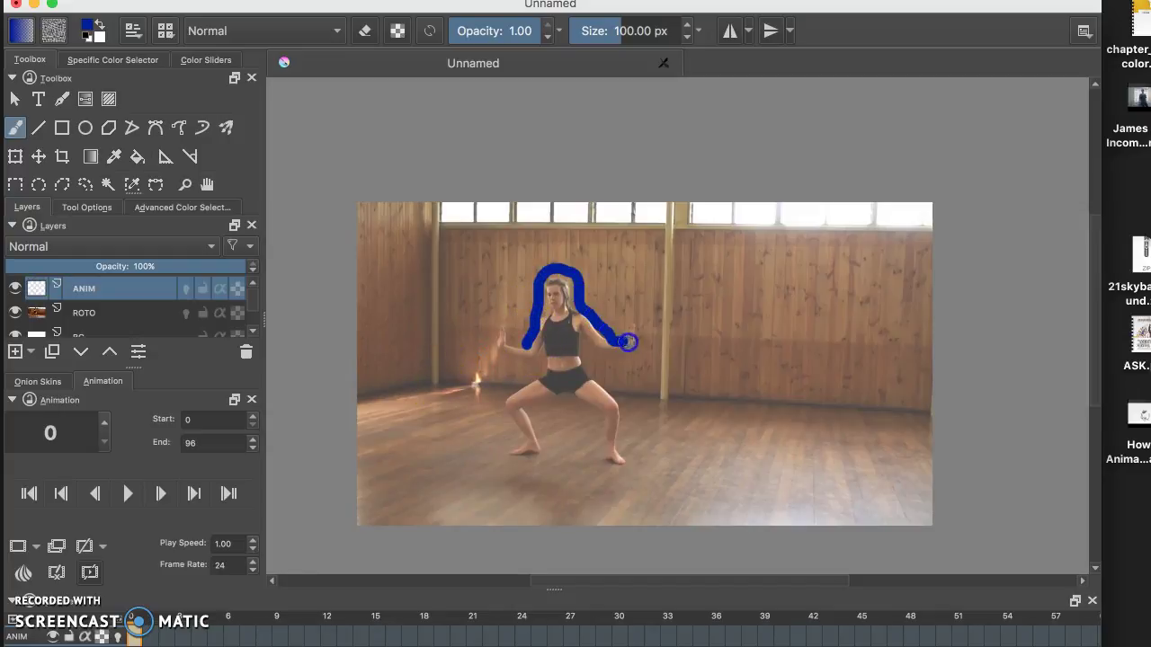
{"action": "mouse_move", "coordinate": [591, 382]}
{"action": "left_mouse_down"}
{"action": "mouse_move", "coordinate": [627, 416]}
{"action": "mouse_move", "coordinate": [620, 472]}
{"action": "left_mouse_up"}
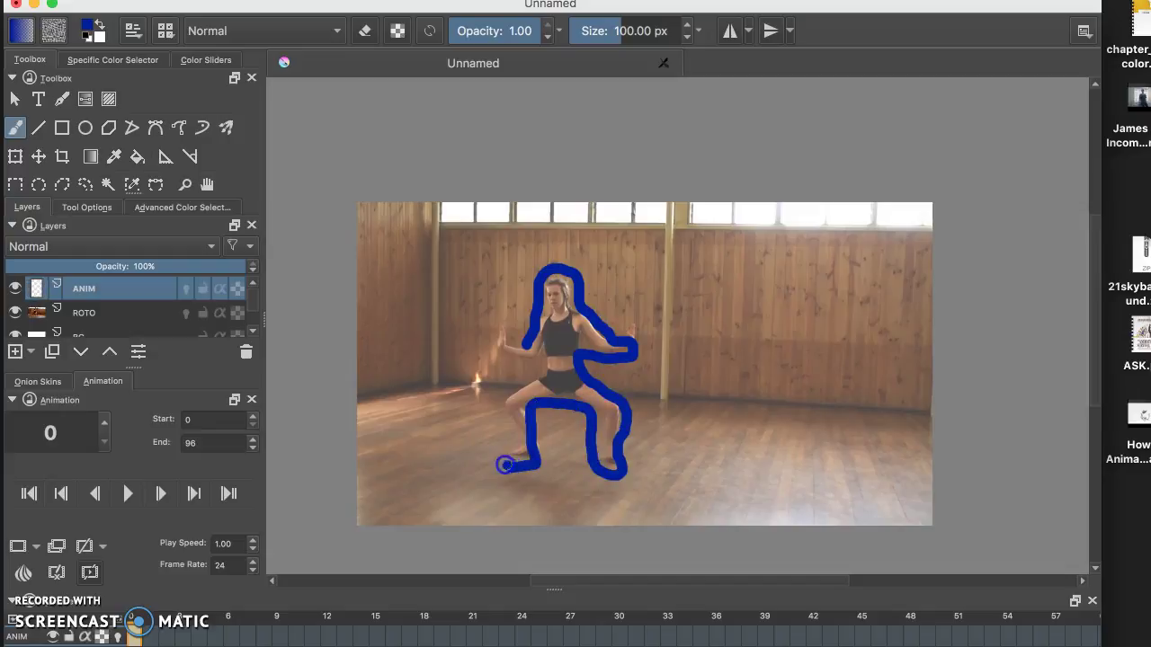
{"action": "mouse_move", "coordinate": [504, 464]}
{"action": "left_mouse_down"}
{"action": "mouse_move", "coordinate": [498, 399]}
{"action": "mouse_move", "coordinate": [547, 366]}
{"action": "left_mouse_up"}
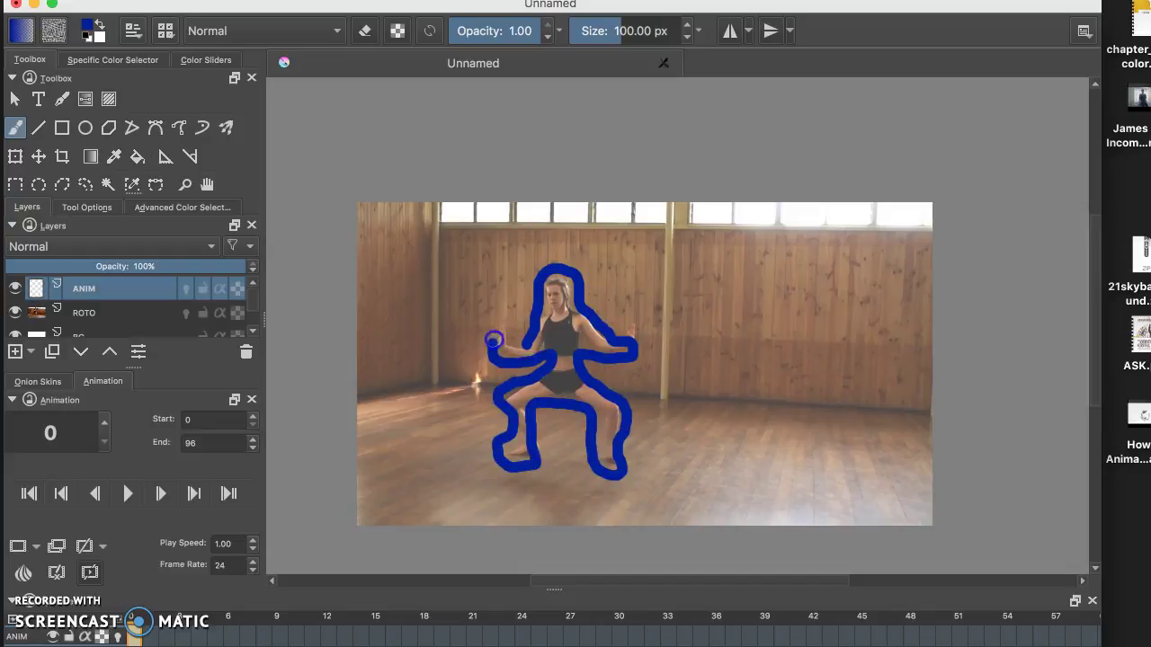
{"action": "left_click", "coordinate": [513, 358]}
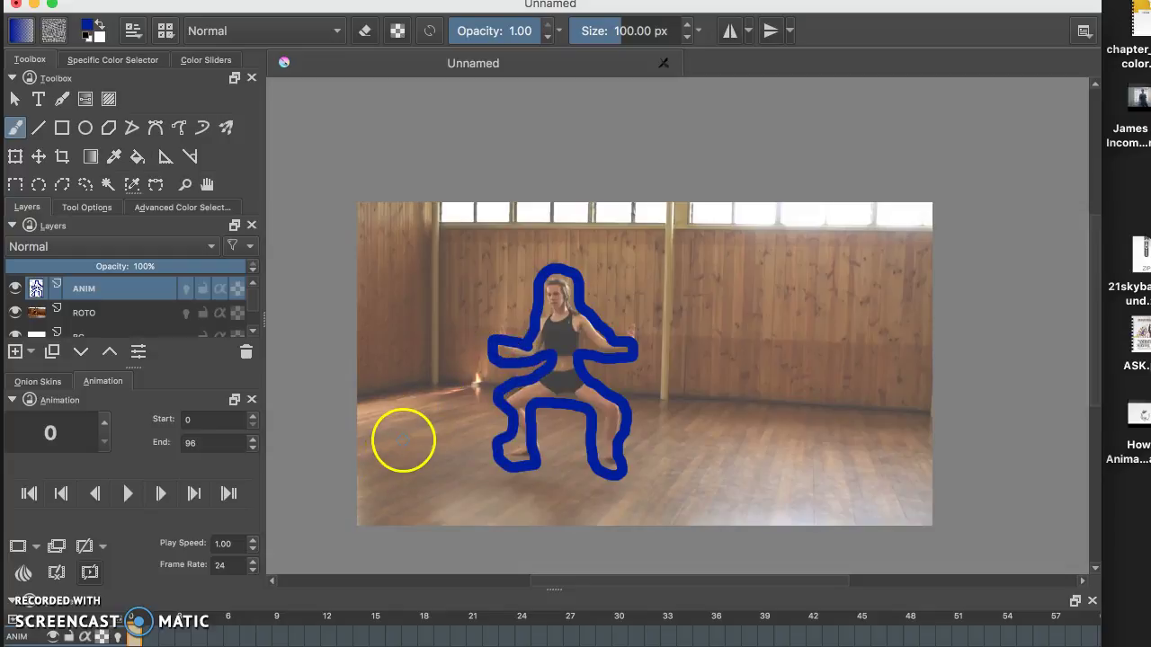
Add a blank drawing frame at frame 1, briefly checking onion skins.
{"action": "left_click", "coordinate": [141, 629]}
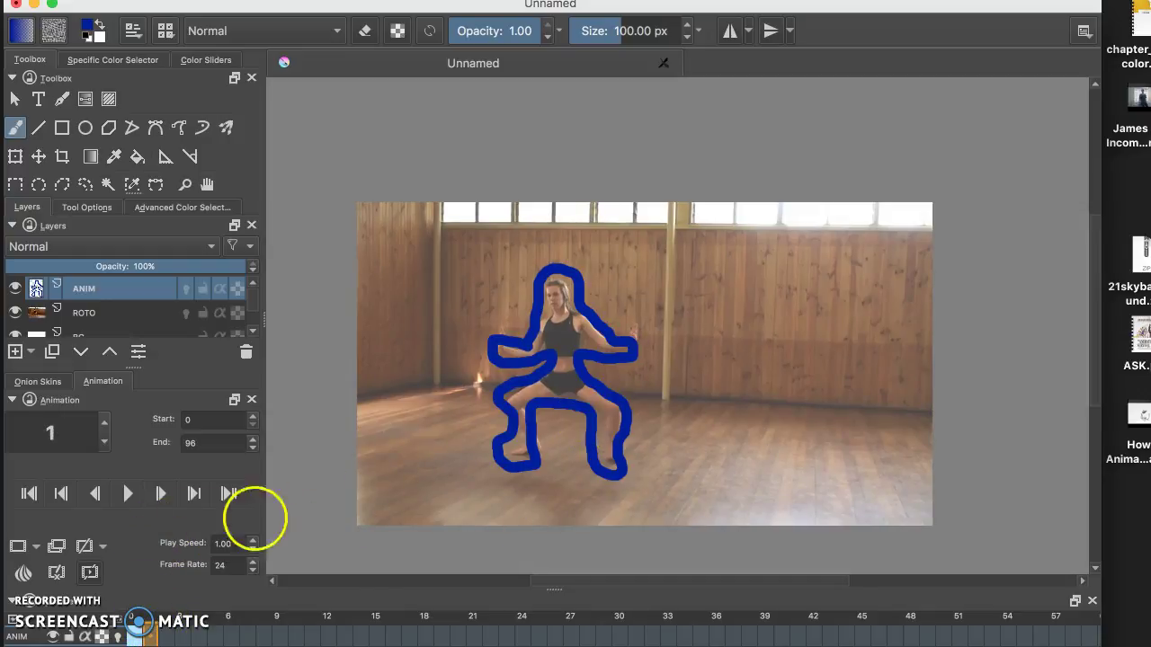
{"action": "left_click", "coordinate": [18, 547]}
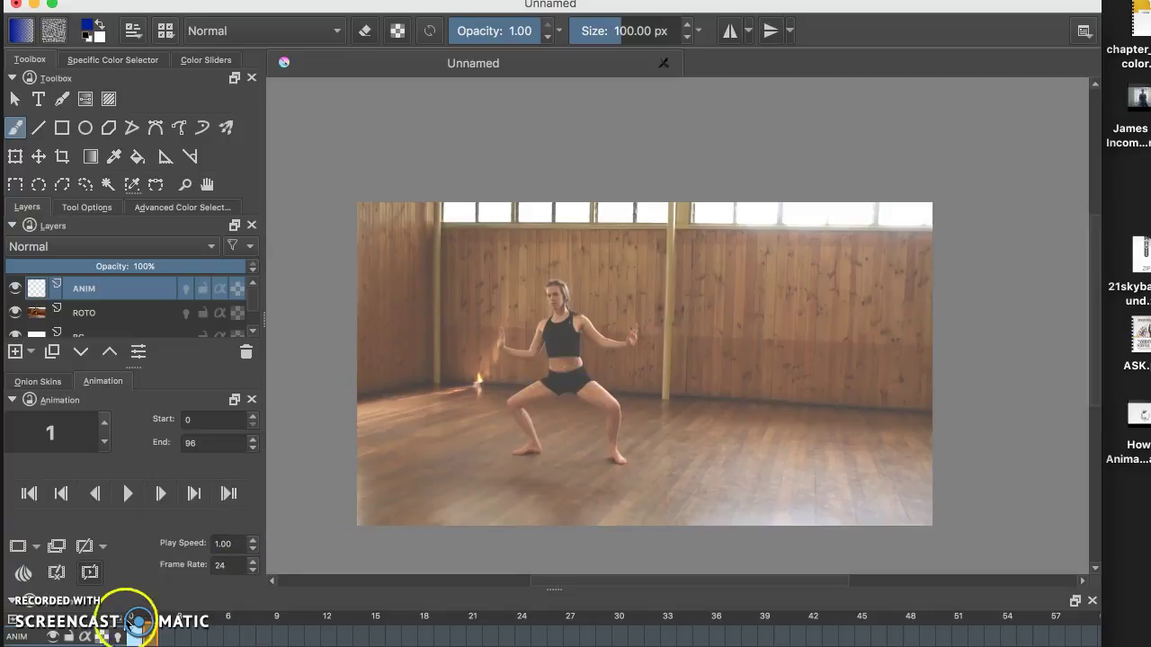
{"action": "left_click", "coordinate": [119, 636]}
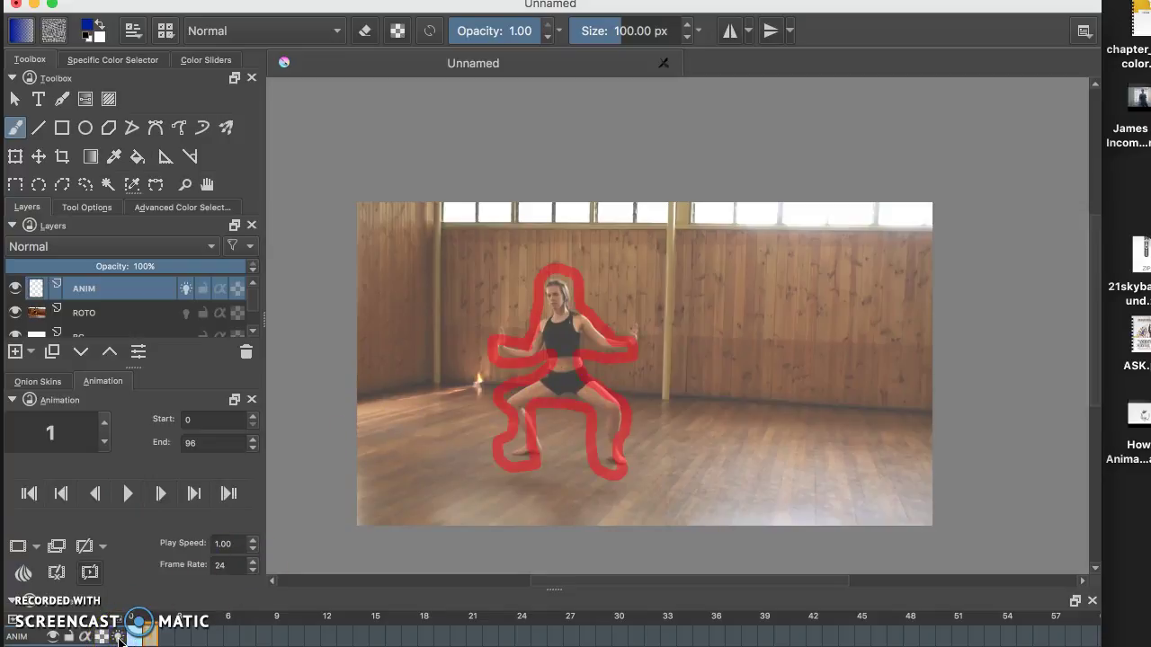
{"action": "left_click", "coordinate": [119, 636]}
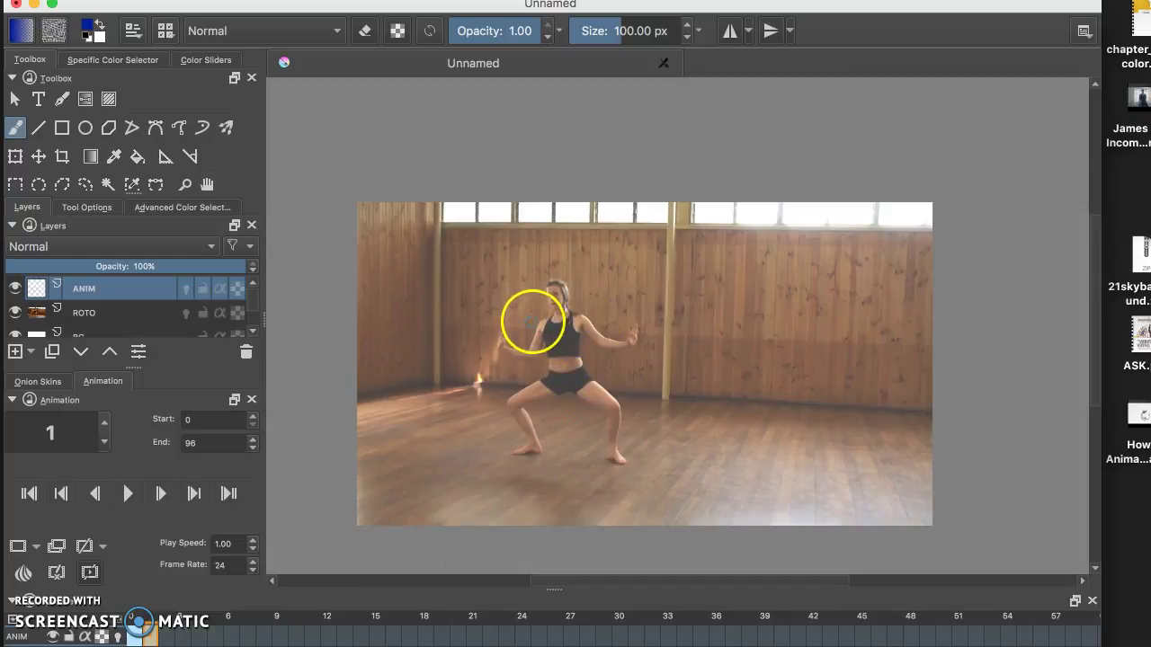
Trace the dancer's head, shoulder and both legs in blue on frame 1.
{"action": "left_click_drag", "start_coordinate": [534, 322], "coordinate": [546, 317]}
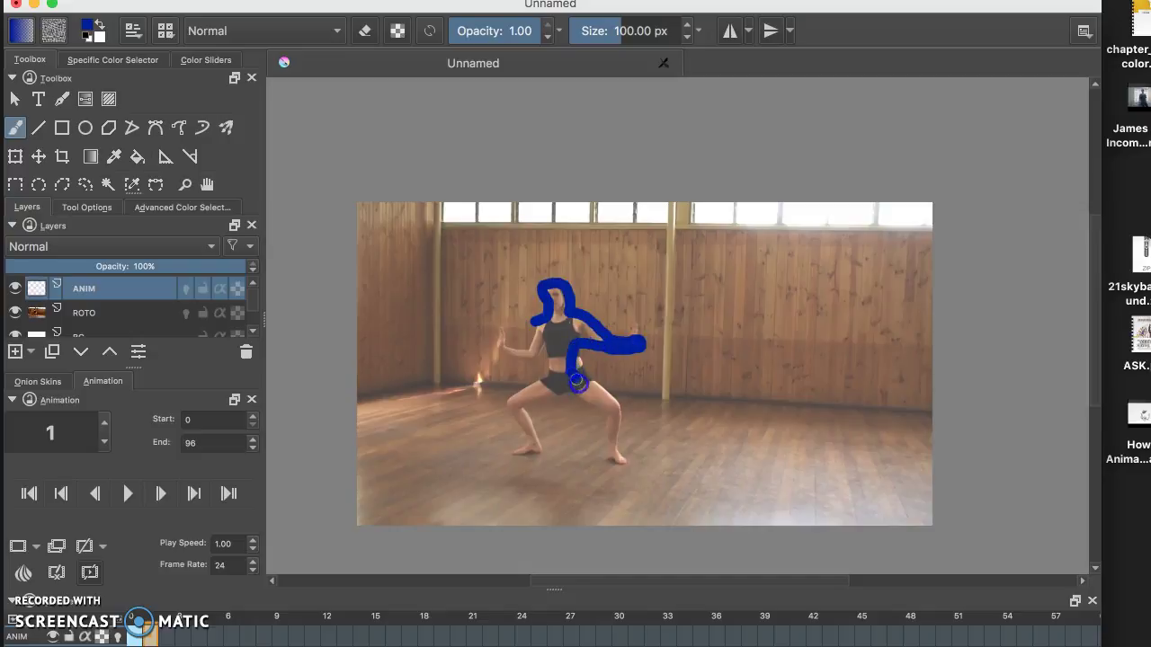
{"action": "mouse_move", "coordinate": [577, 382]}
{"action": "left_mouse_down"}
{"action": "mouse_move", "coordinate": [615, 408]}
{"action": "mouse_move", "coordinate": [623, 455]}
{"action": "left_mouse_up"}
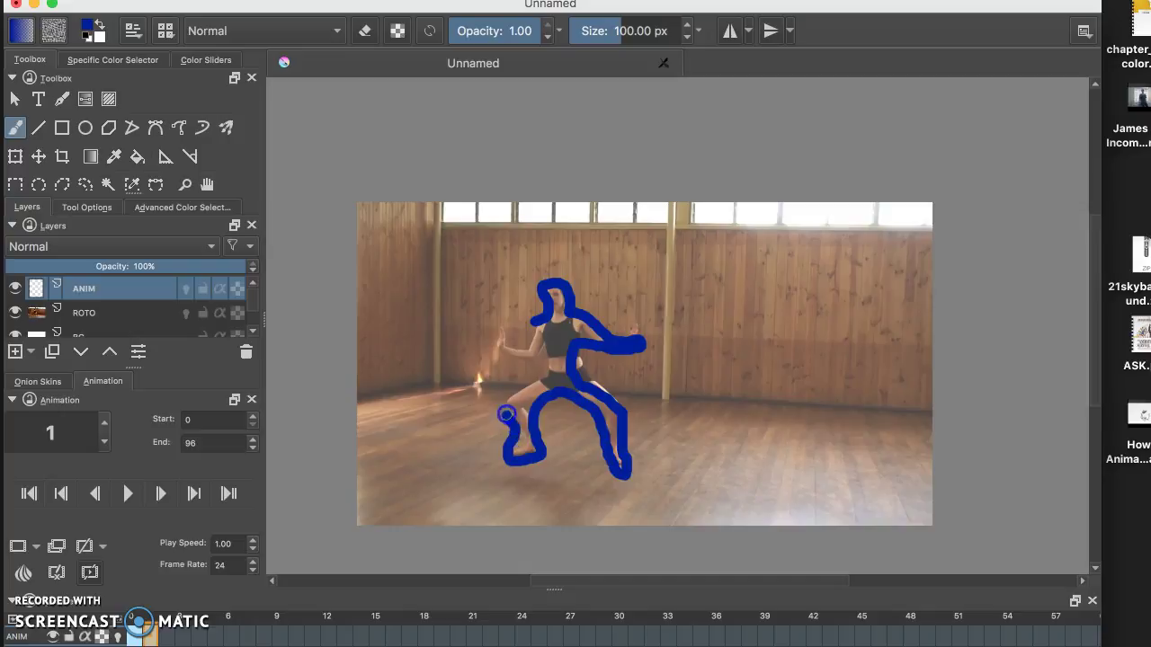
{"action": "mouse_move", "coordinate": [506, 415]}
{"action": "left_mouse_down"}
{"action": "mouse_move", "coordinate": [512, 386]}
{"action": "mouse_move", "coordinate": [539, 363]}
{"action": "left_mouse_up"}
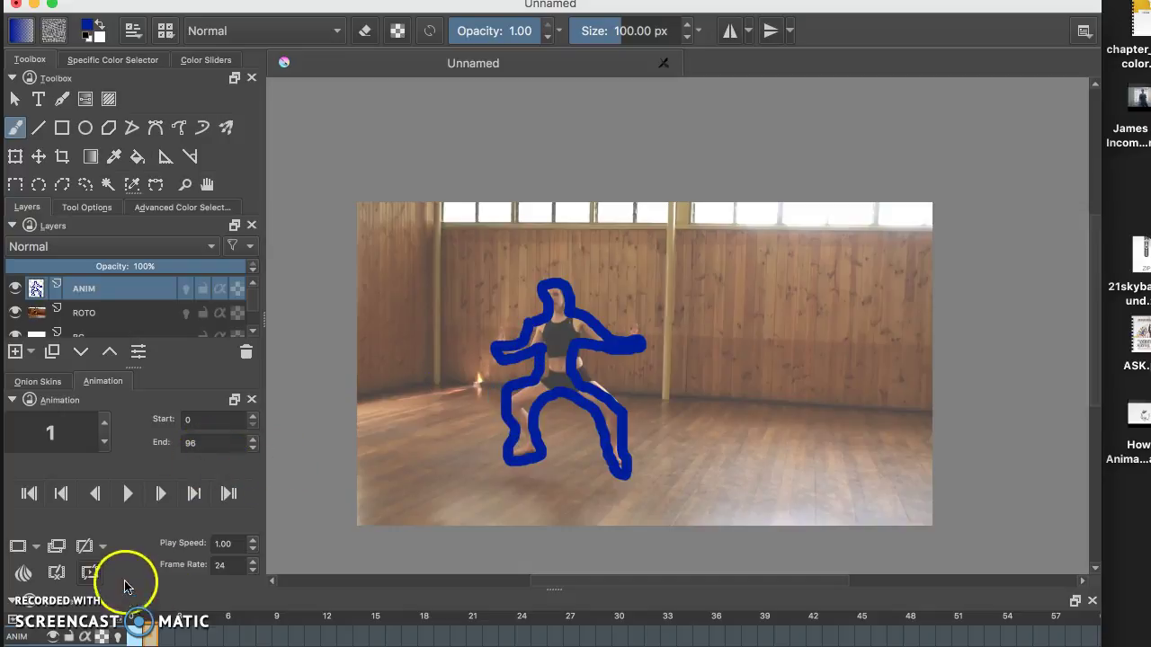
Hide the ROTO footage layer and go back to frame 0's drawing.
{"action": "left_click", "coordinate": [15, 312]}
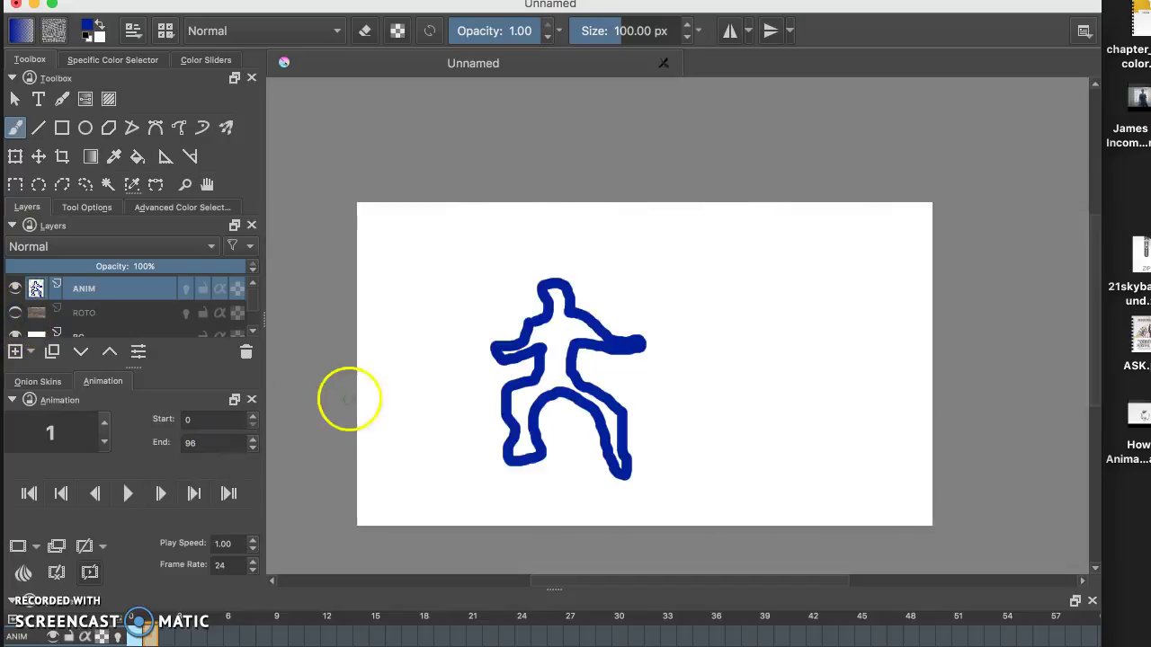
{"action": "left_click", "coordinate": [139, 621]}
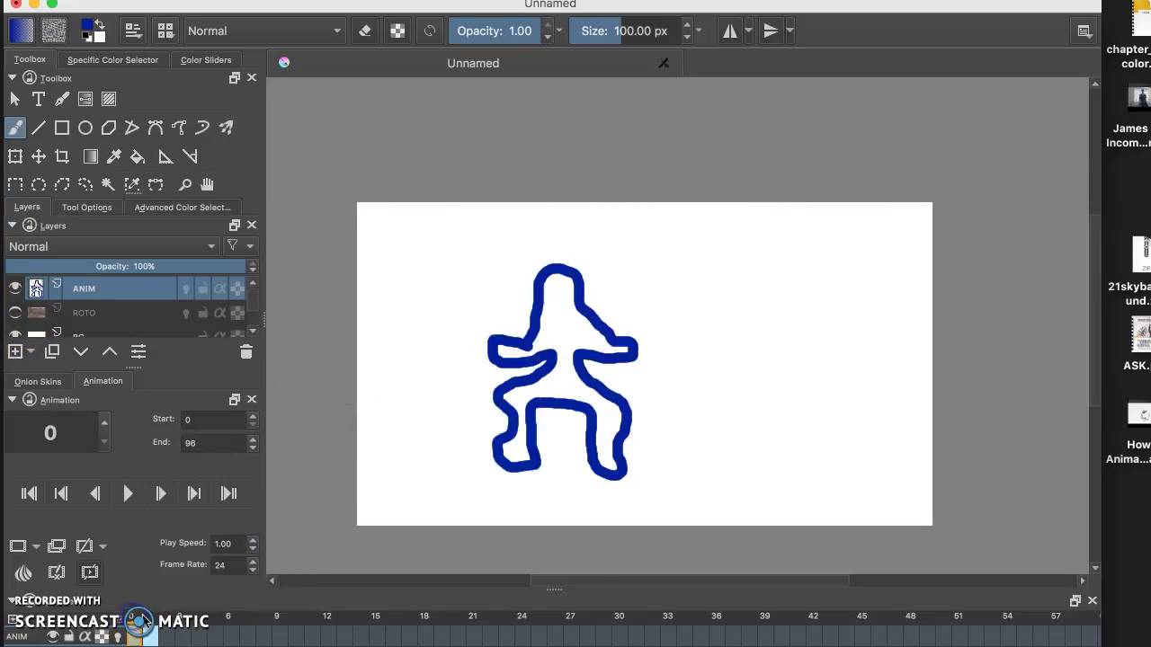
{"action": "left_click", "coordinate": [147, 621]}
Compare frames 0 and 1, then retouch the blue outline of frame 1's left foot.
{"action": "left_click", "coordinate": [132, 621]}
{"action": "left_click", "coordinate": [146, 621]}
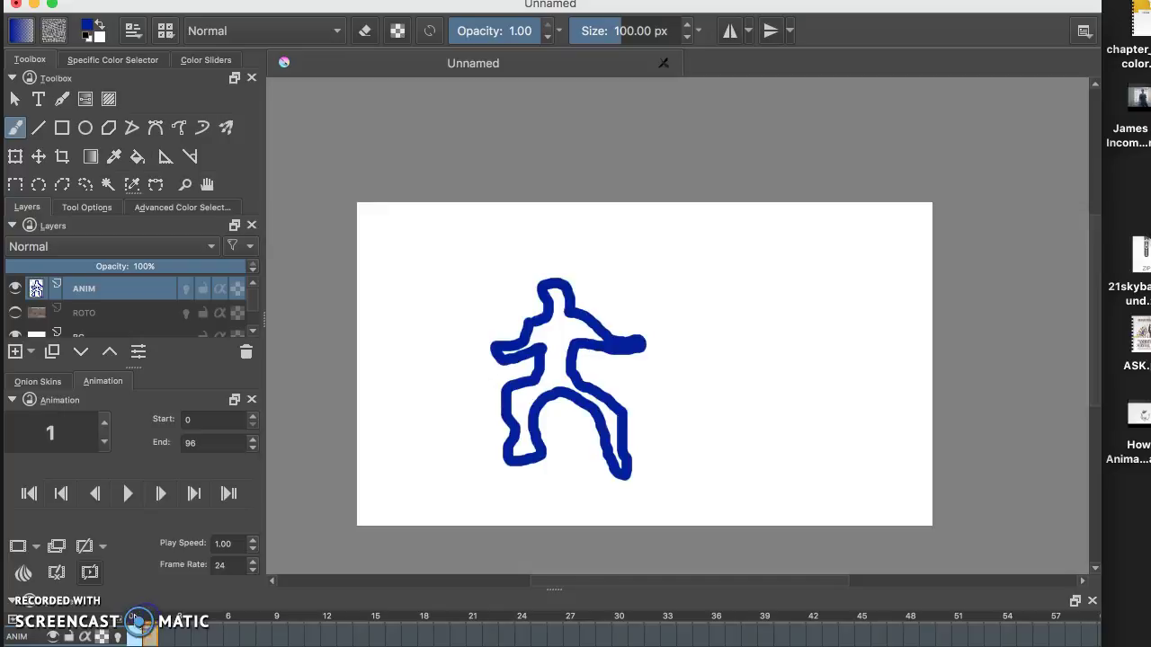
{"action": "left_click", "coordinate": [132, 621]}
{"action": "left_click", "coordinate": [147, 622]}
{"action": "left_click_drag", "start_coordinate": [496, 446], "coordinate": [526, 445]}
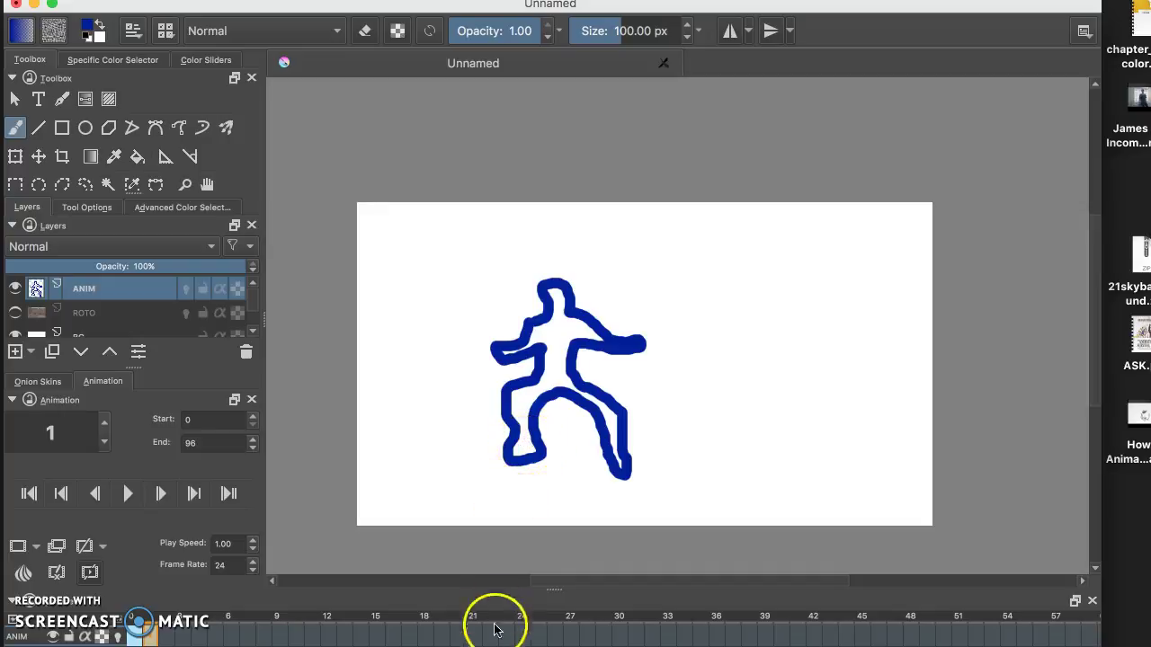